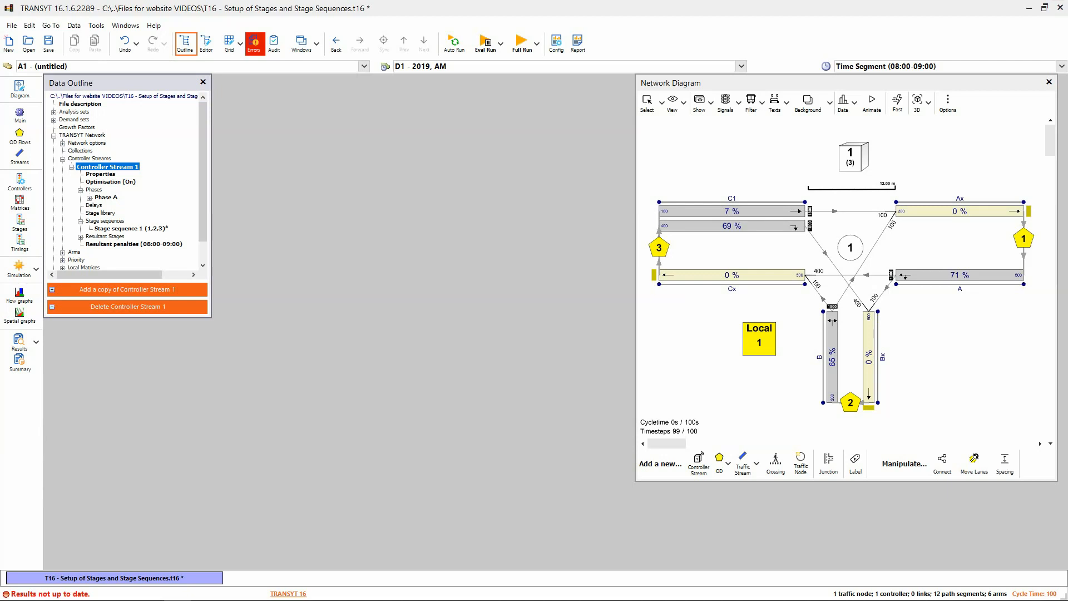
- Open the phase data of Controller Stream 1 and create three additional phases alongside Phase A
click(20, 185)
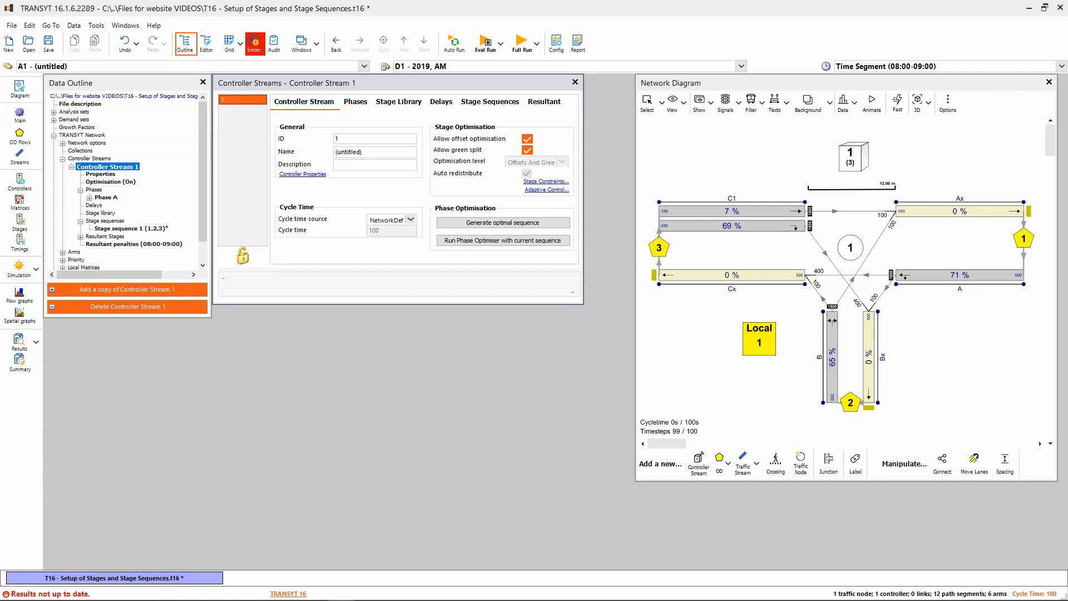
click(355, 104)
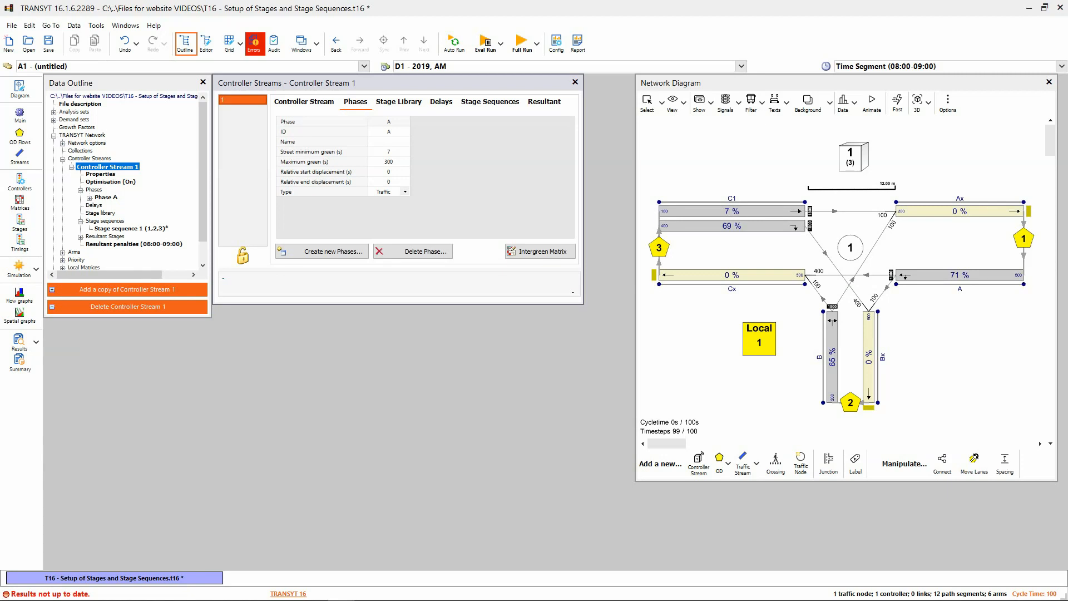
click(852, 157)
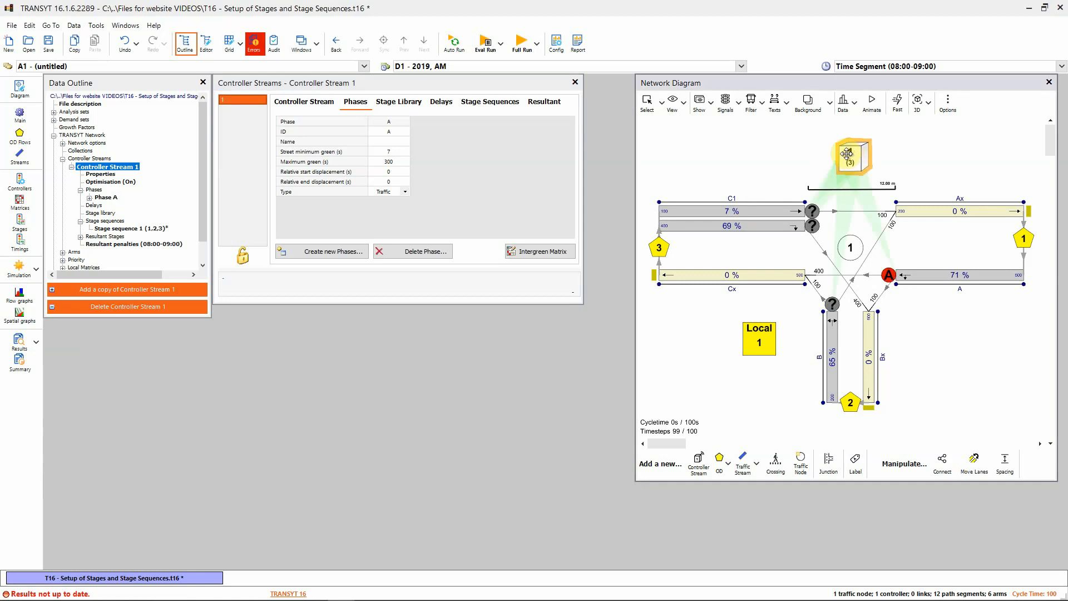
click(329, 257)
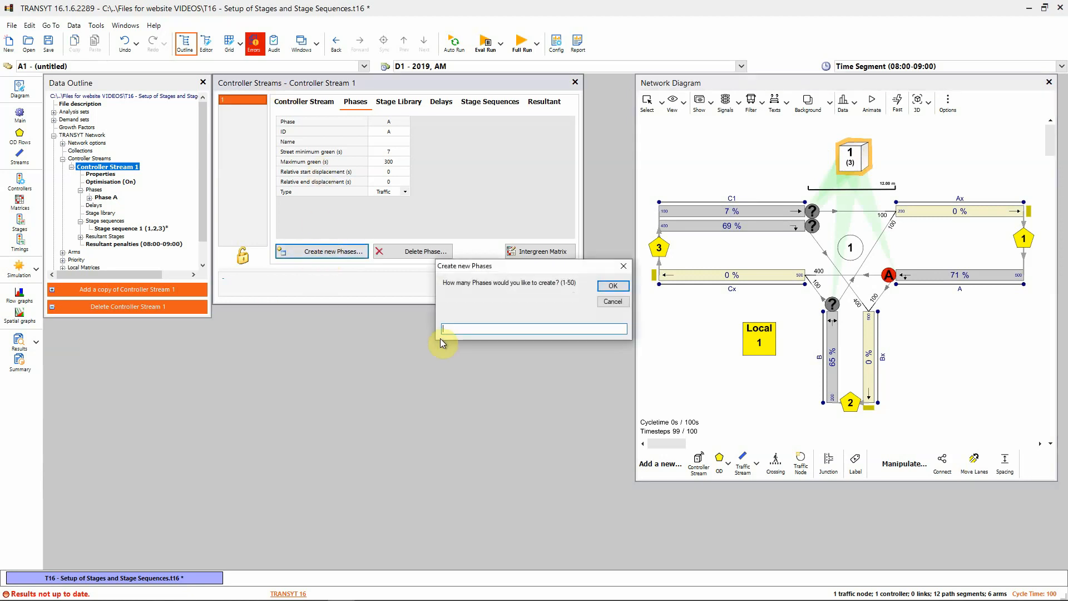
click(605, 286)
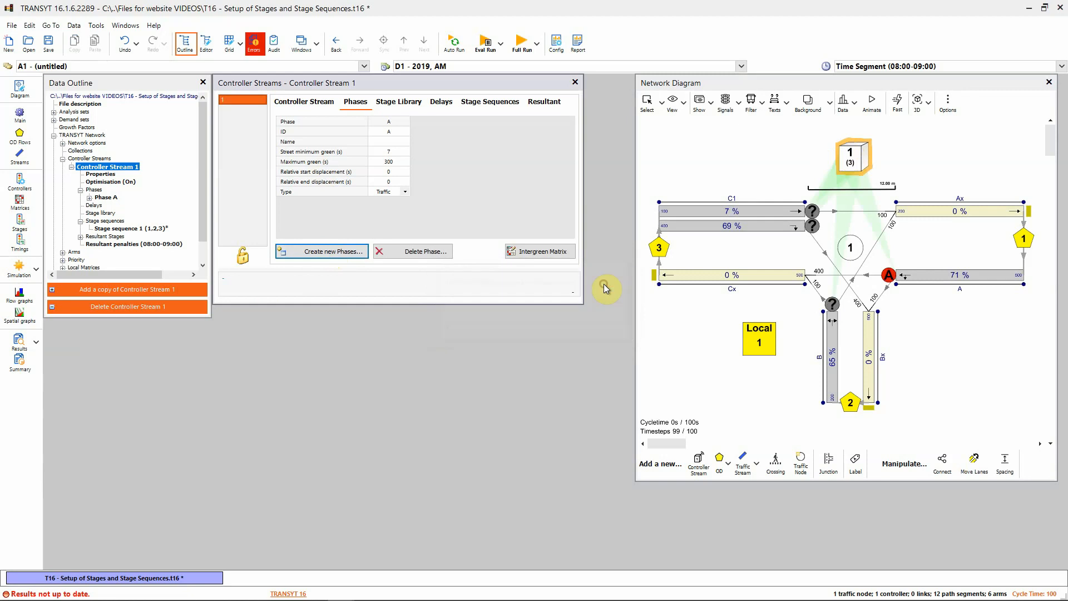
click(490, 343)
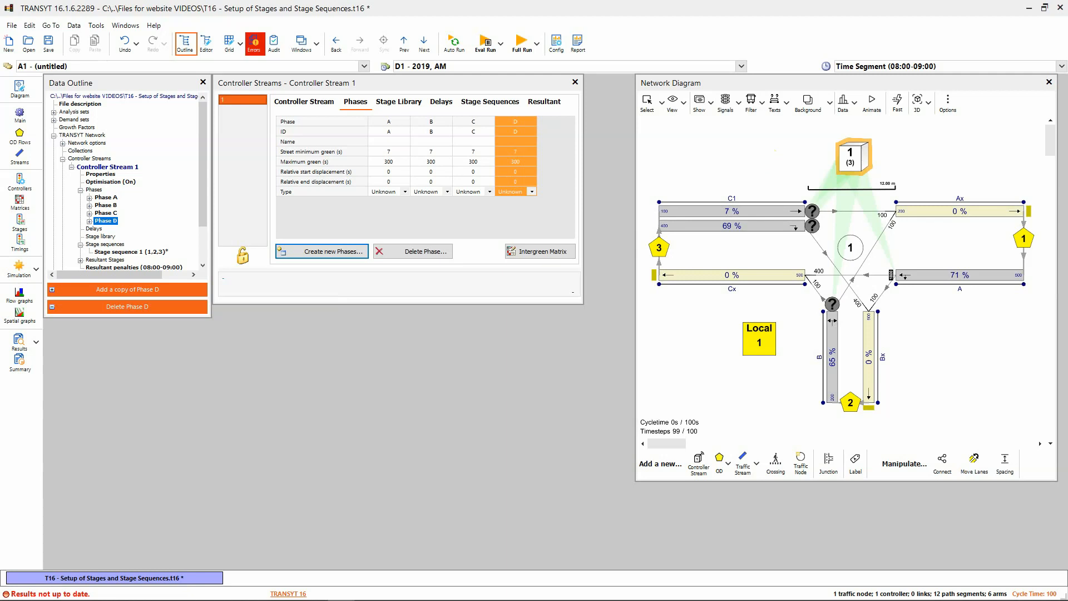
- Inspect the signal settings of traffic stream 1 on arm C1, including its controlling phase
scroll(99, 218, down, 1)
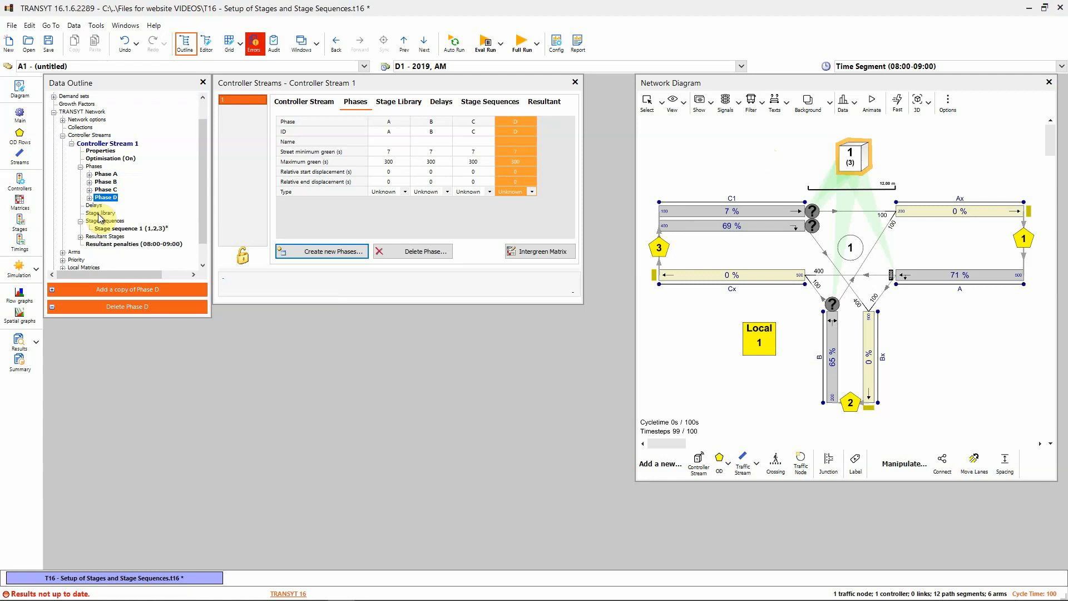
click(745, 212)
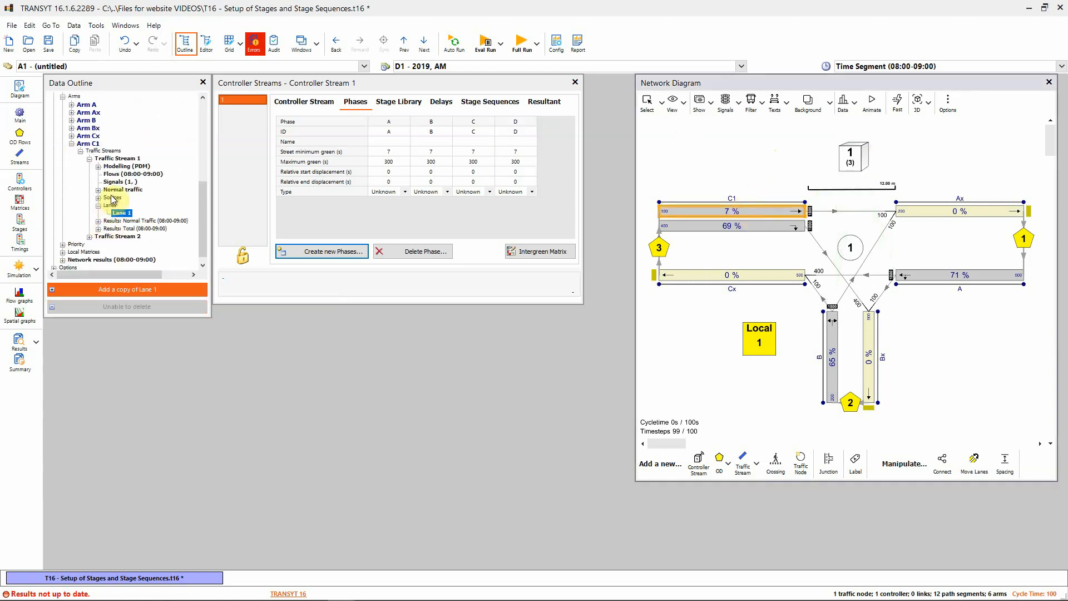
click(112, 182)
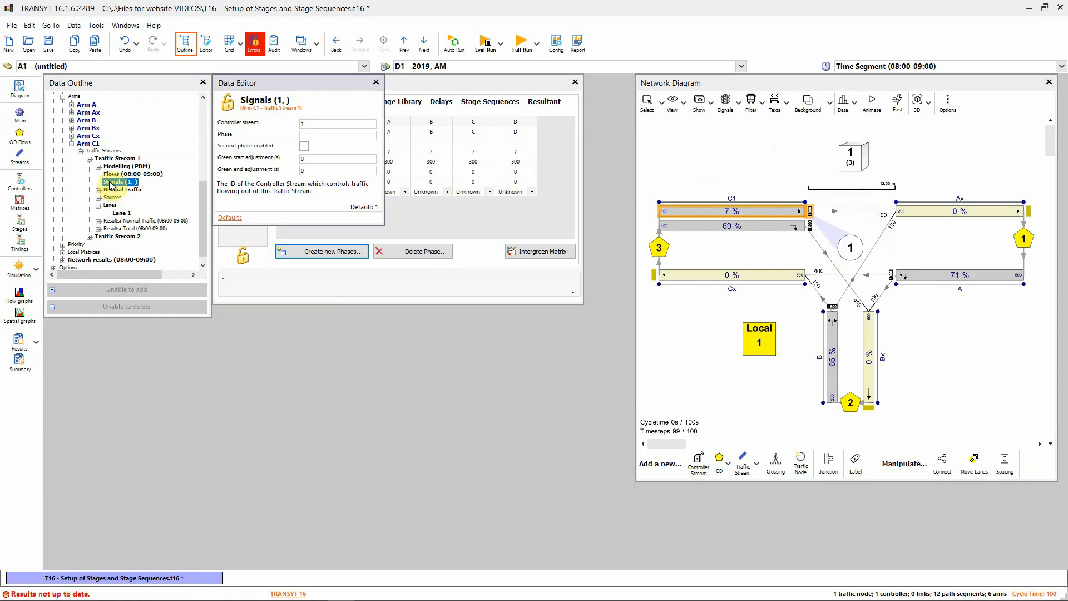
click(309, 135)
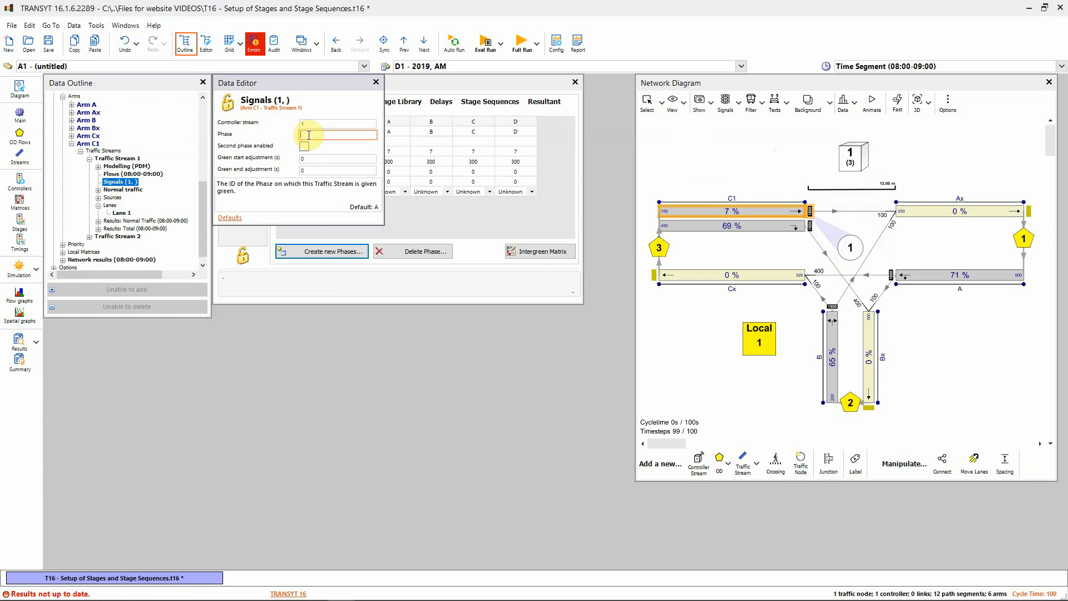
click(375, 84)
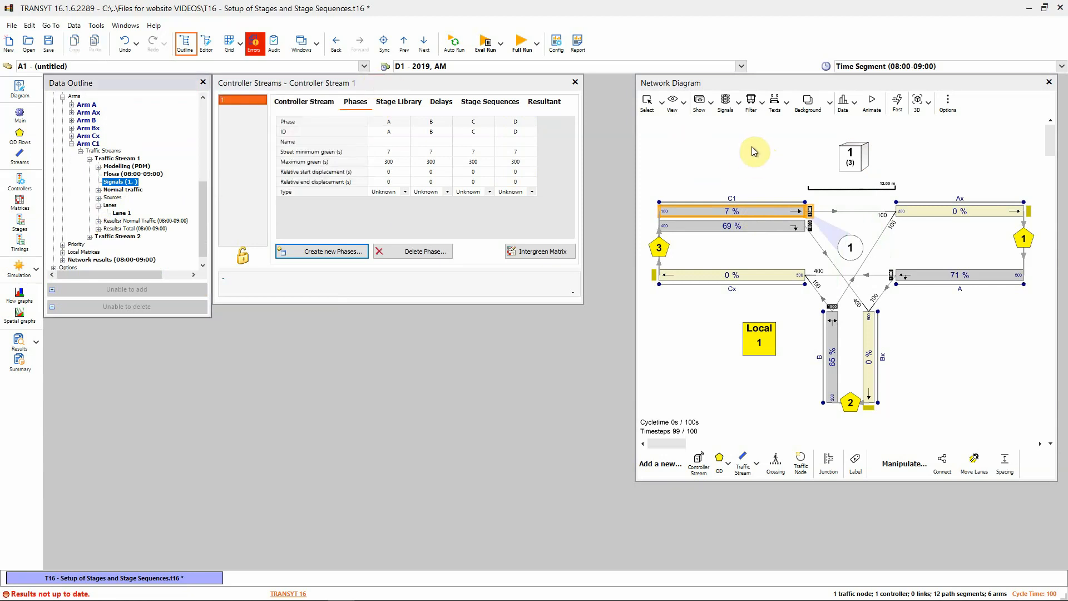
- Set the network diagram's signal display to always show phases
click(714, 110)
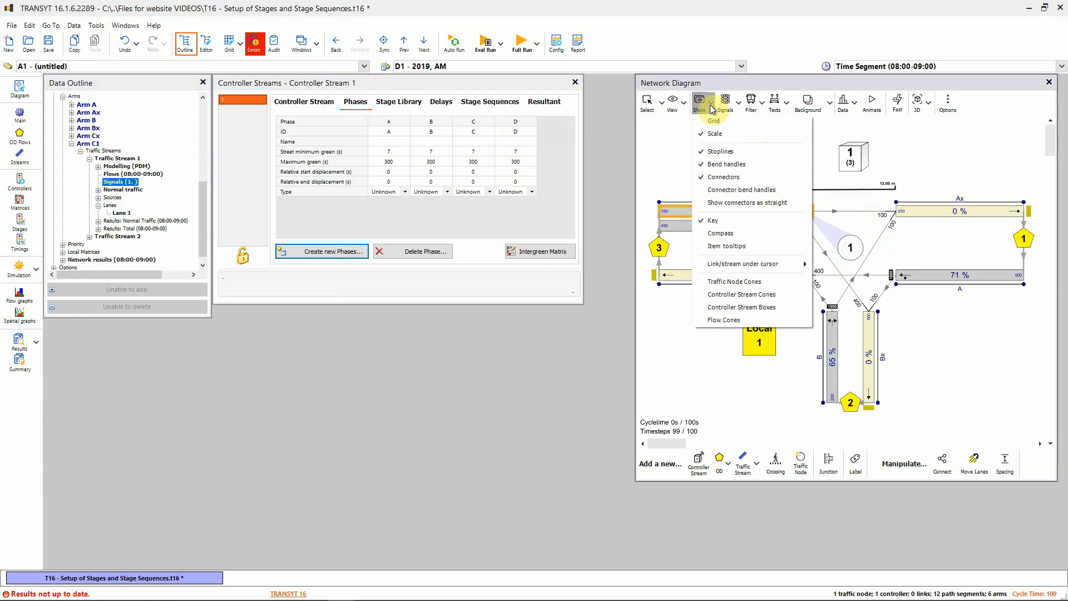
click(728, 105)
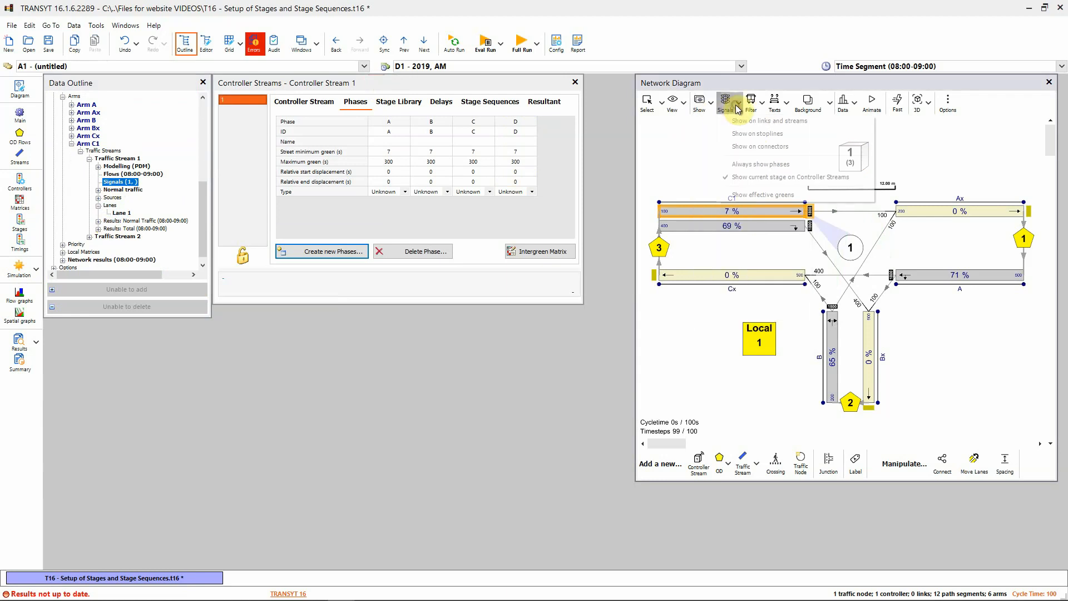
click(751, 165)
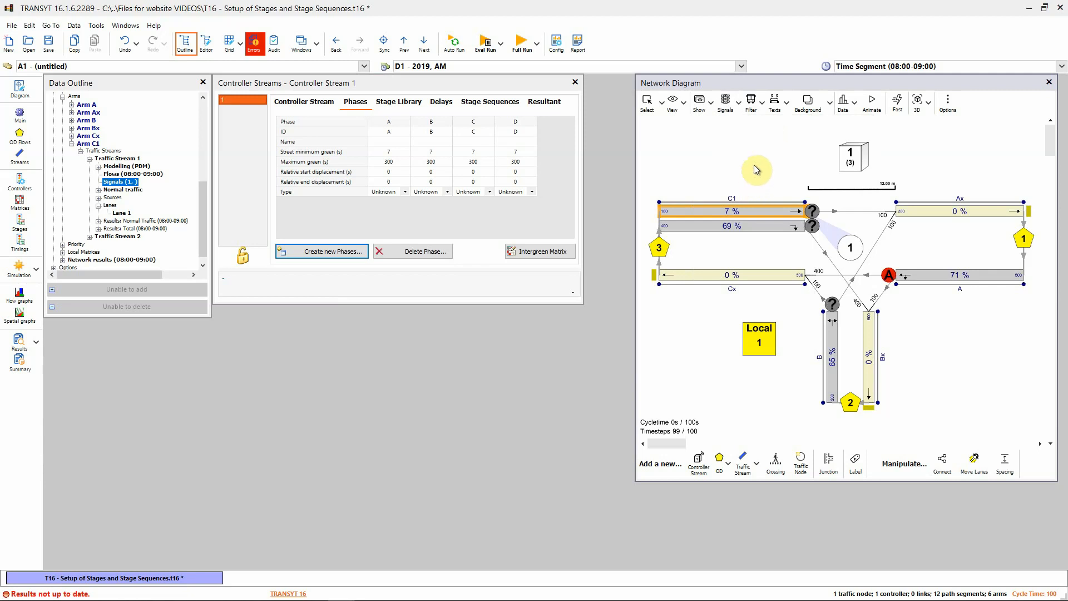
- Assign Phase B as the controlling phase of the traffic stream on arm B
click(830, 337)
click(930, 277)
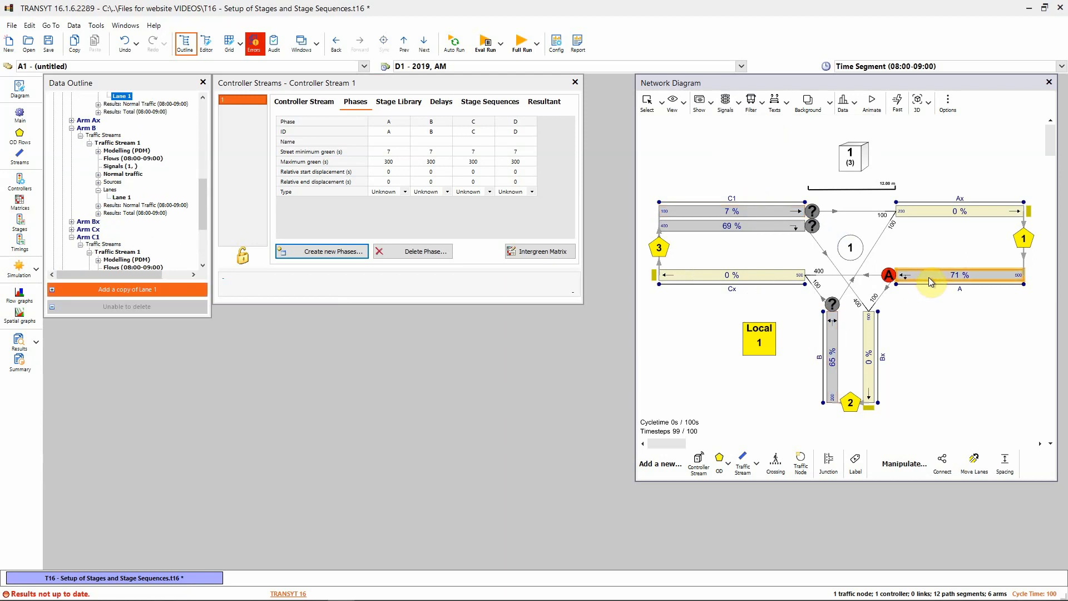
click(830, 337)
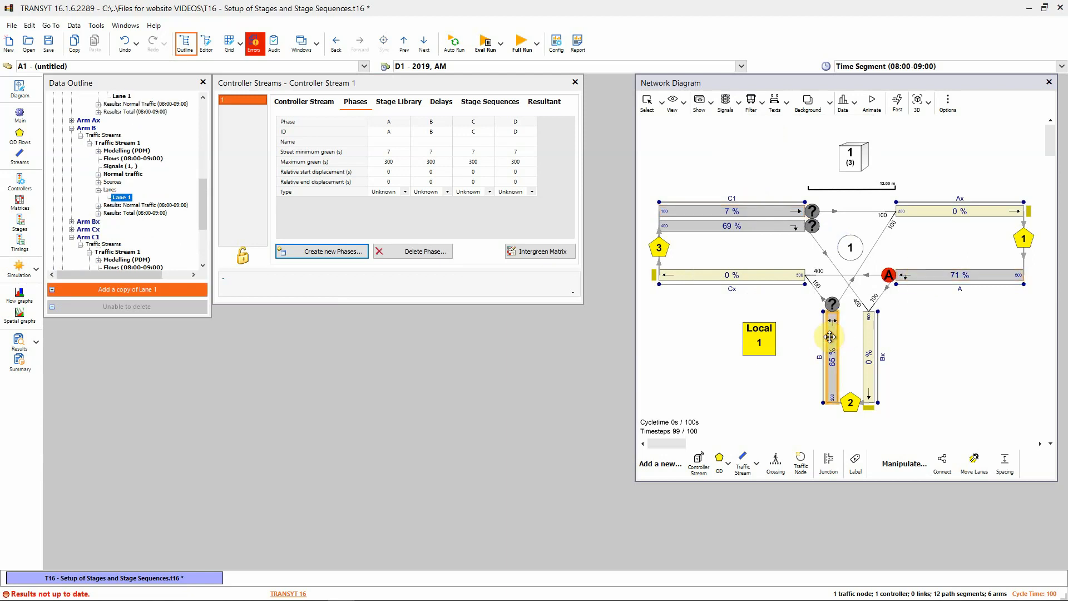
right_click(830, 336)
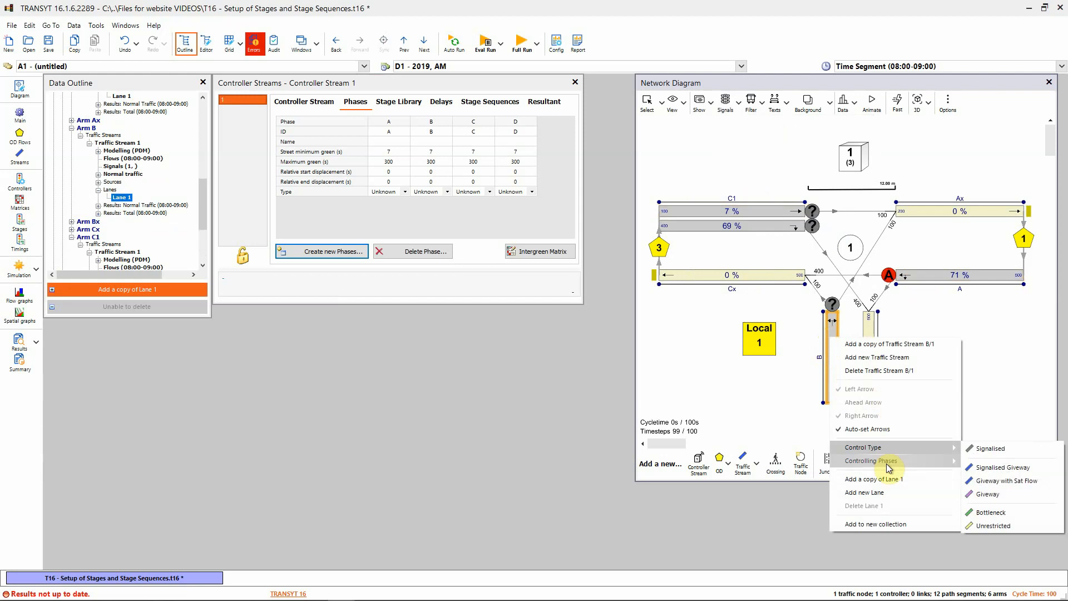
mouse_move(891, 462)
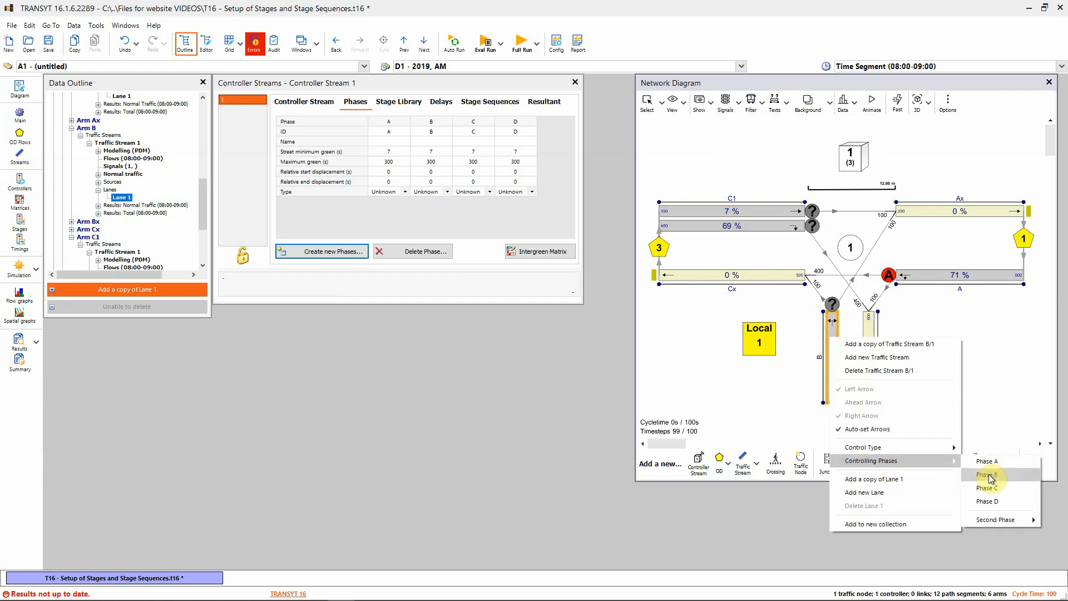
click(989, 476)
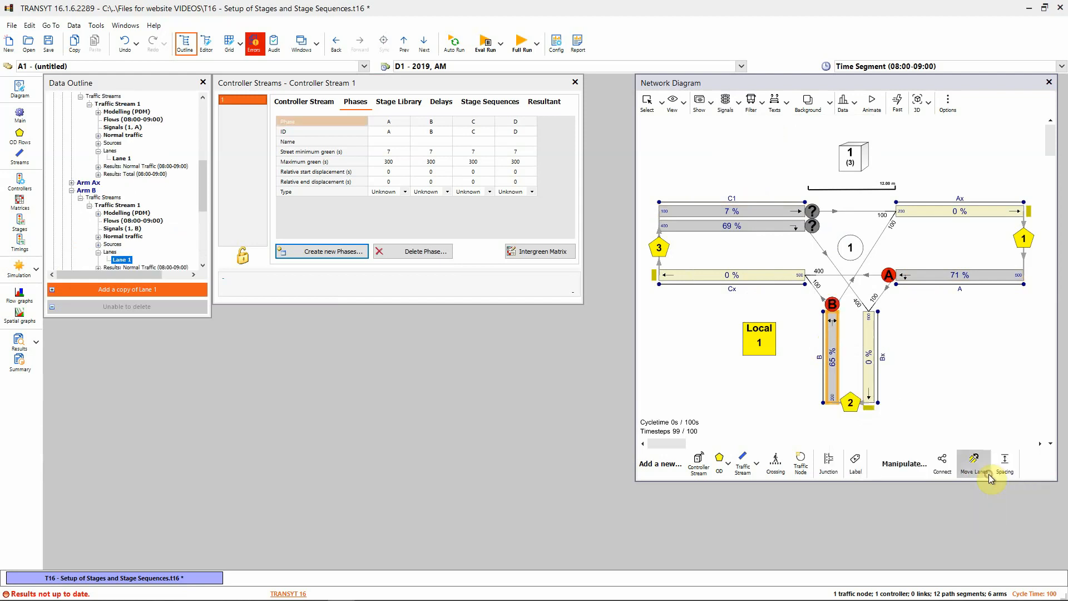
- Assign Phase C to traffic stream 1 and Phase D to traffic stream 2 on arm C1 as their controlling phases
right_click(763, 217)
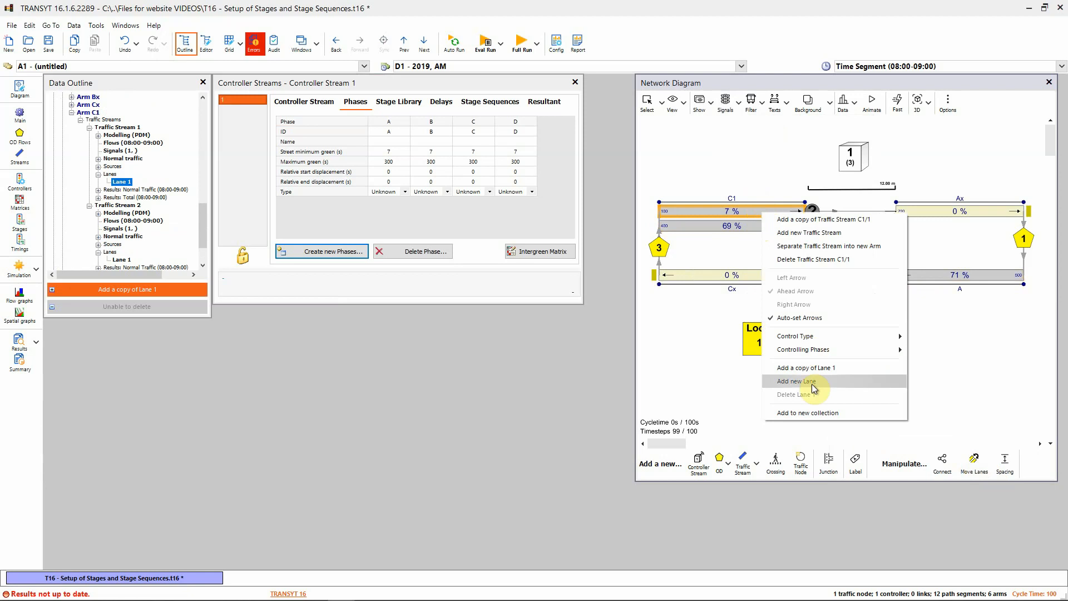
mouse_move(802, 340)
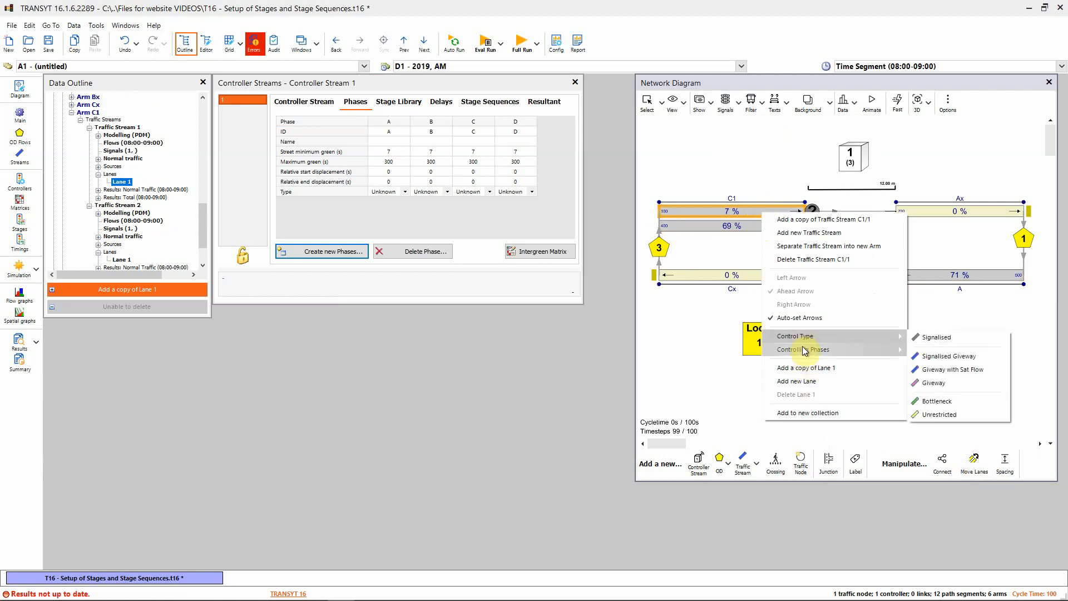
click(938, 378)
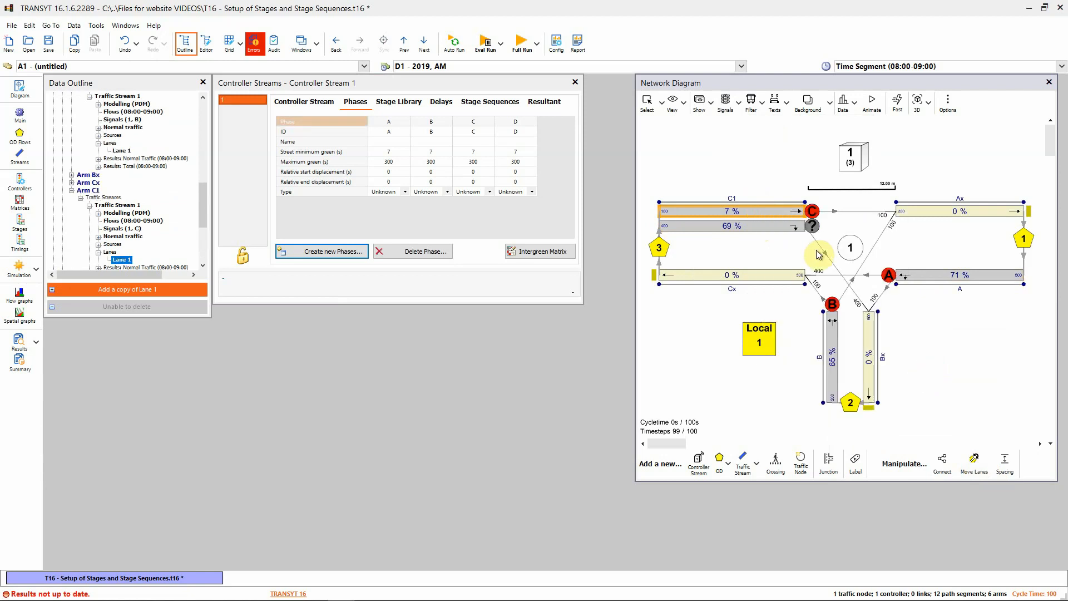
right_click(771, 227)
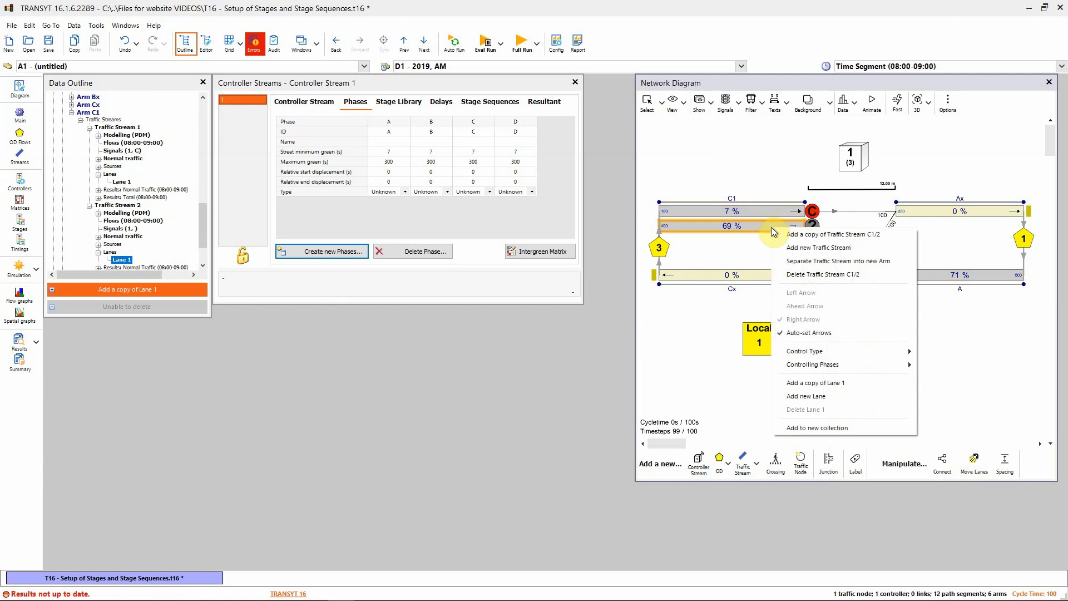
mouse_move(828, 364)
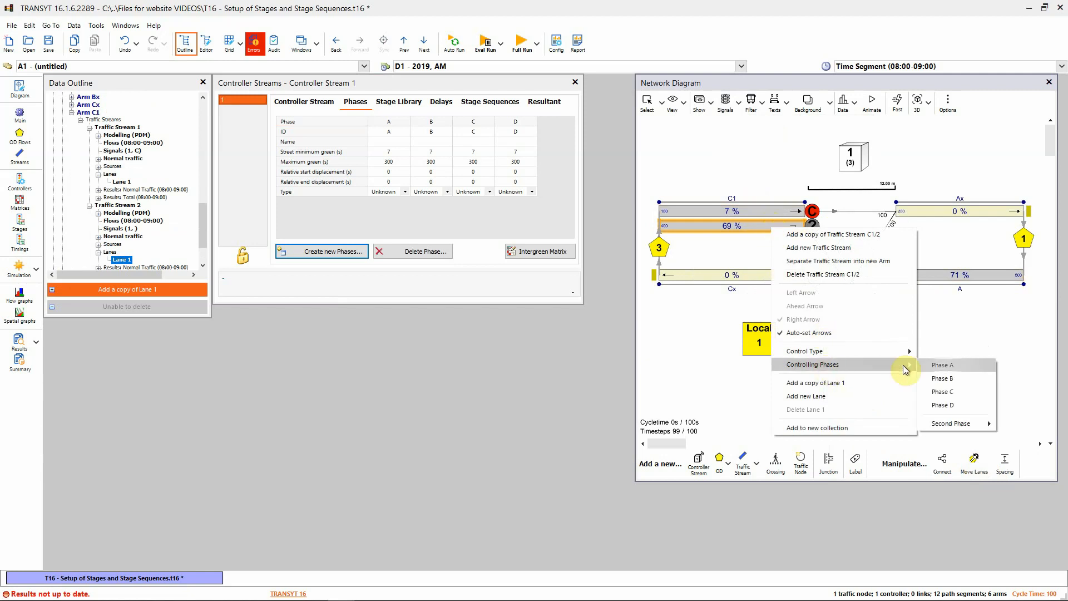
click(946, 404)
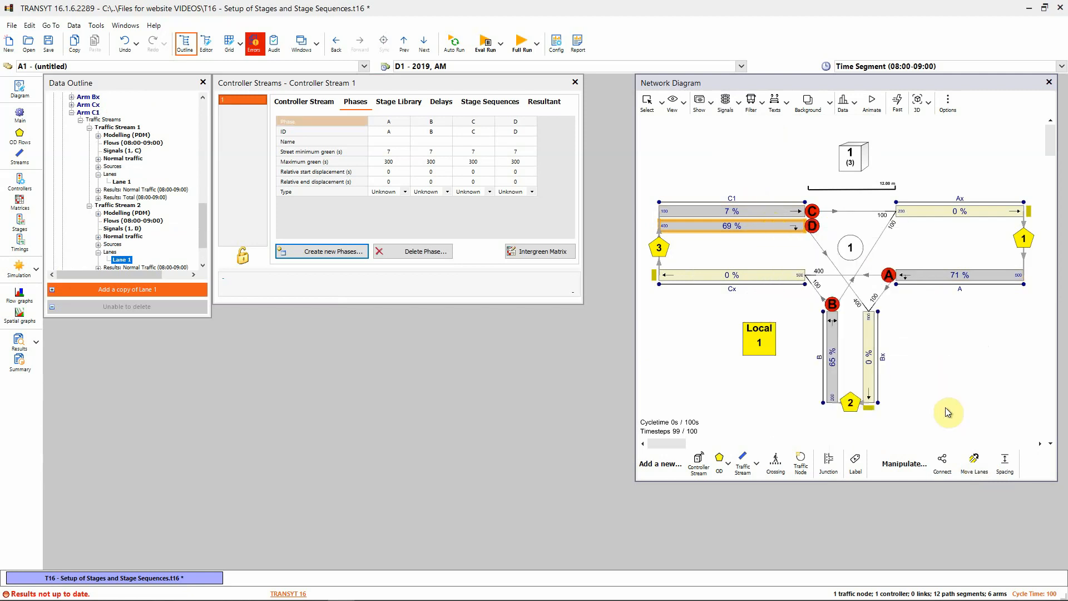
click(736, 169)
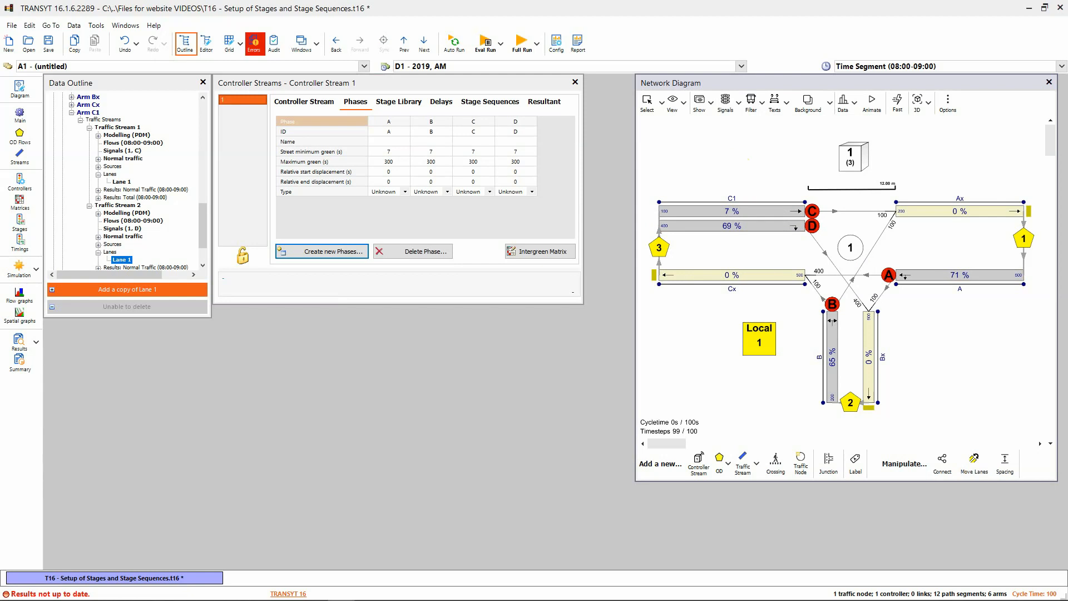
- Set the type of phases A and B to Traffic in Controller Stream 1
click(336, 83)
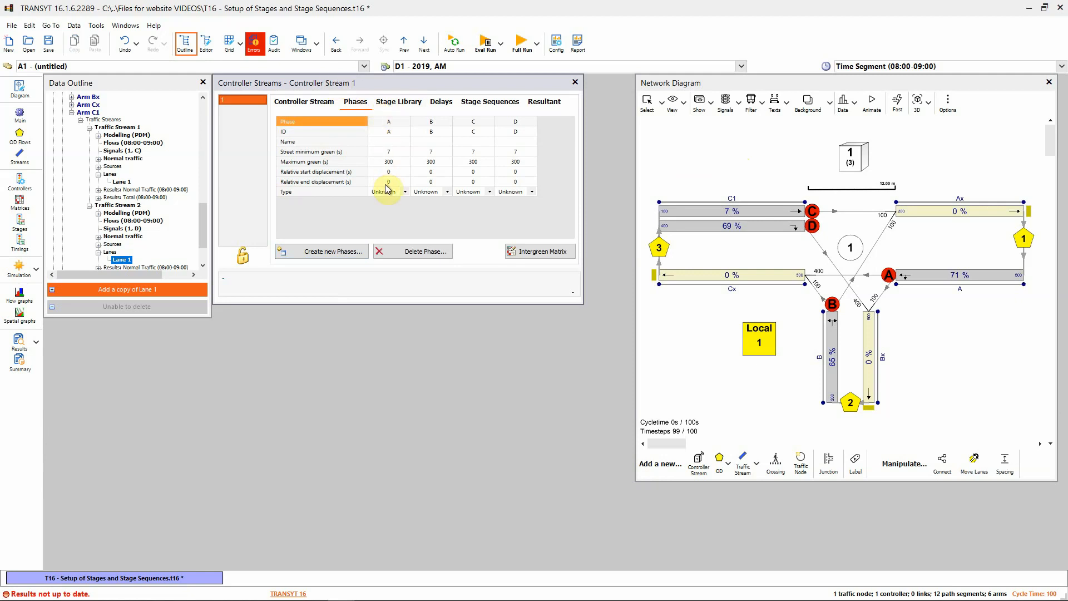
click(299, 192)
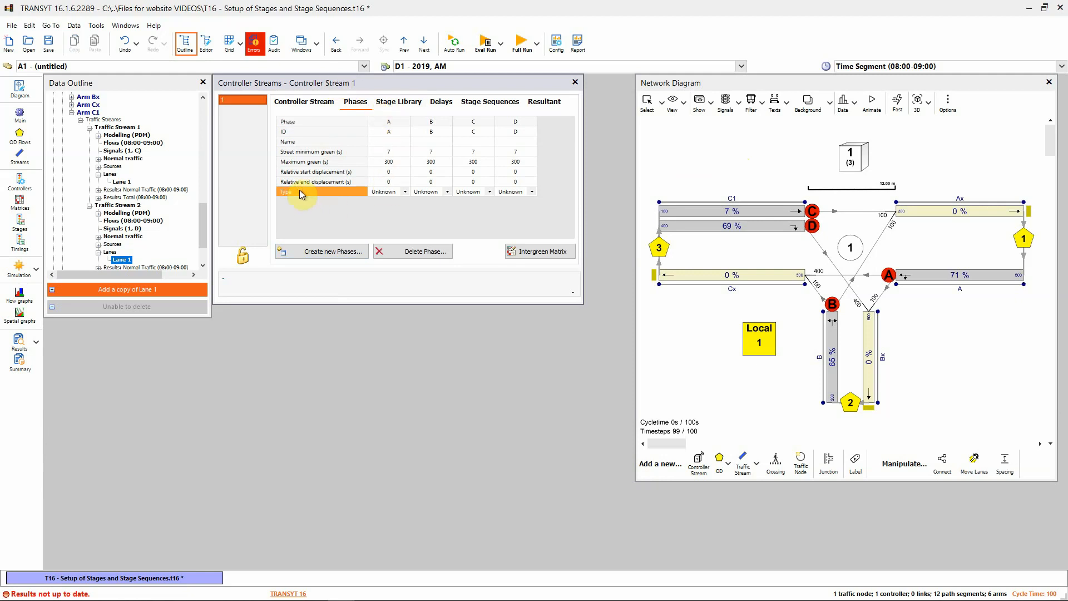
click(405, 191)
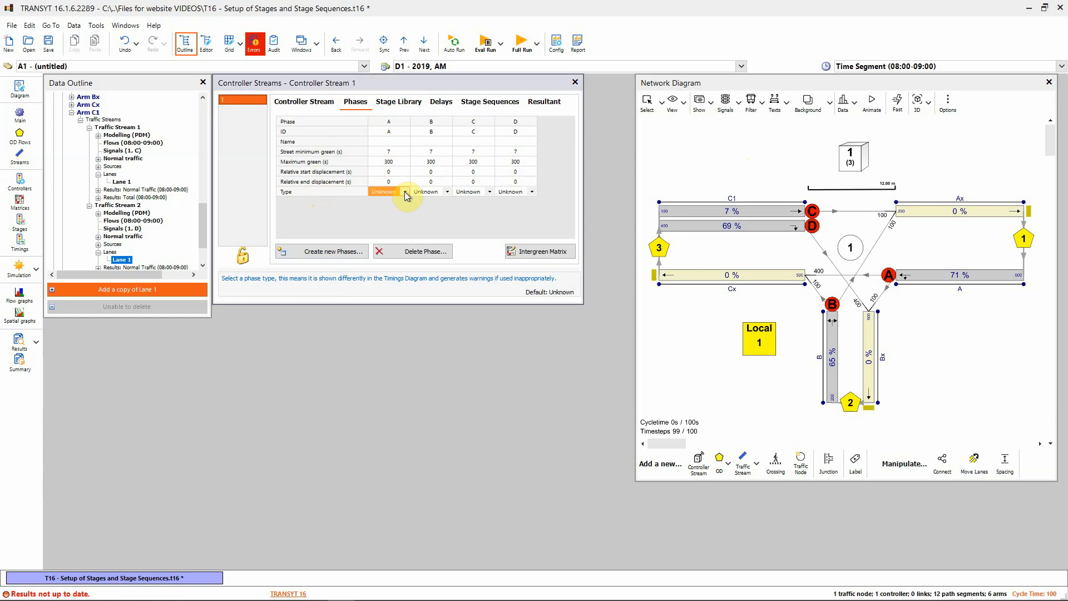
click(405, 191)
click(399, 200)
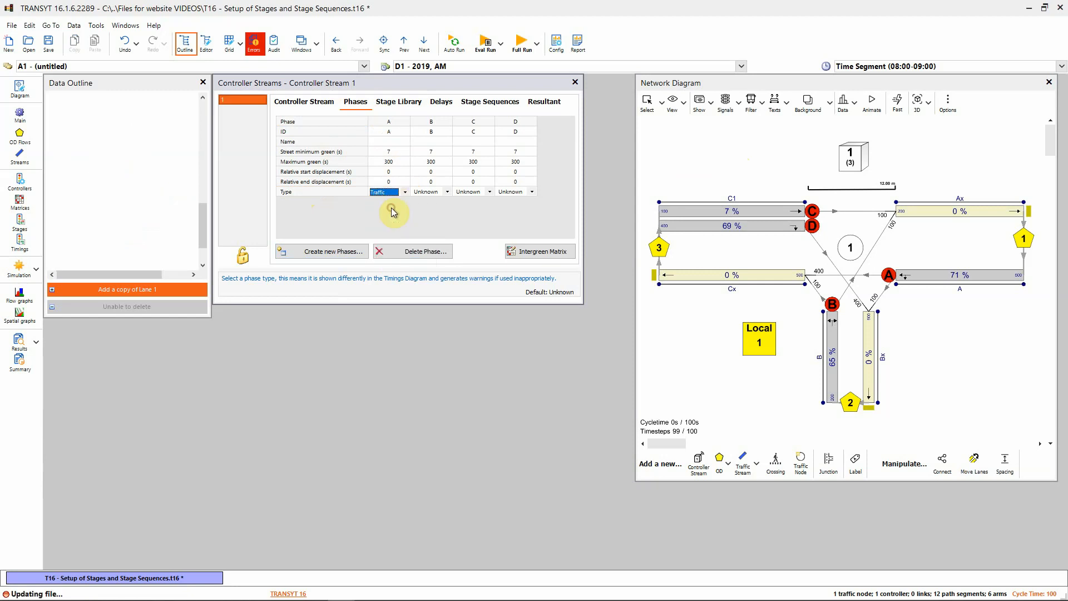
click(446, 192)
click(446, 192)
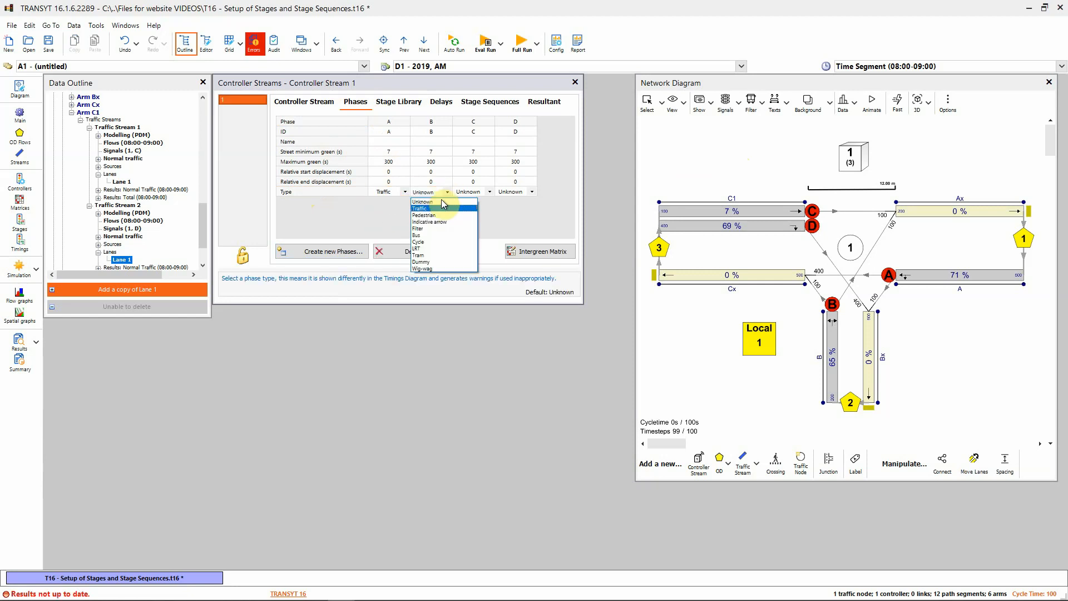
click(442, 208)
- Set the type of phases C and D to Traffic in Controller Stream 1
click(489, 192)
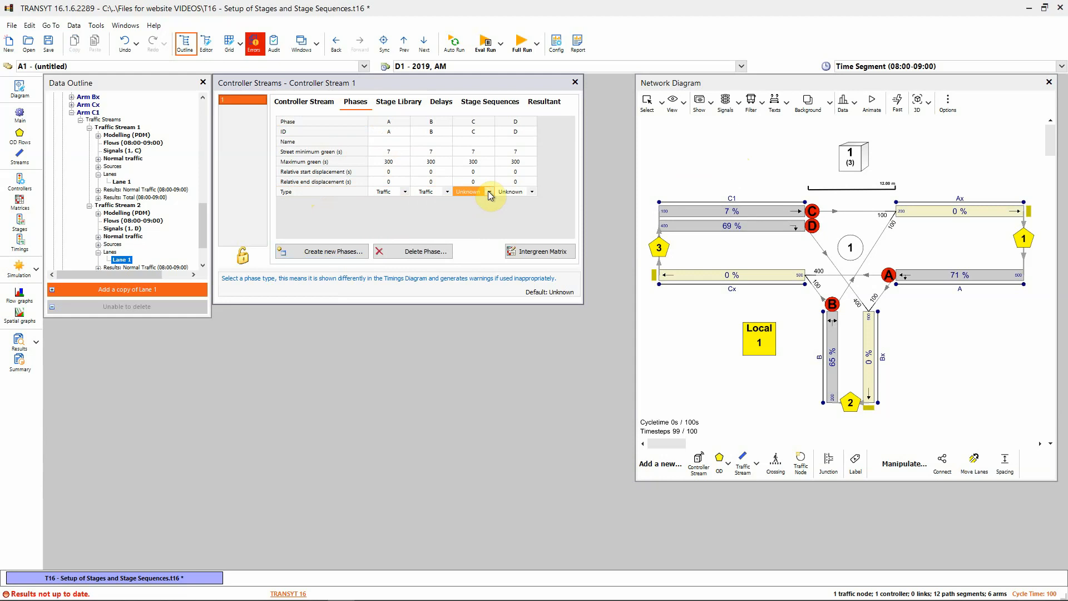
click(489, 192)
click(470, 208)
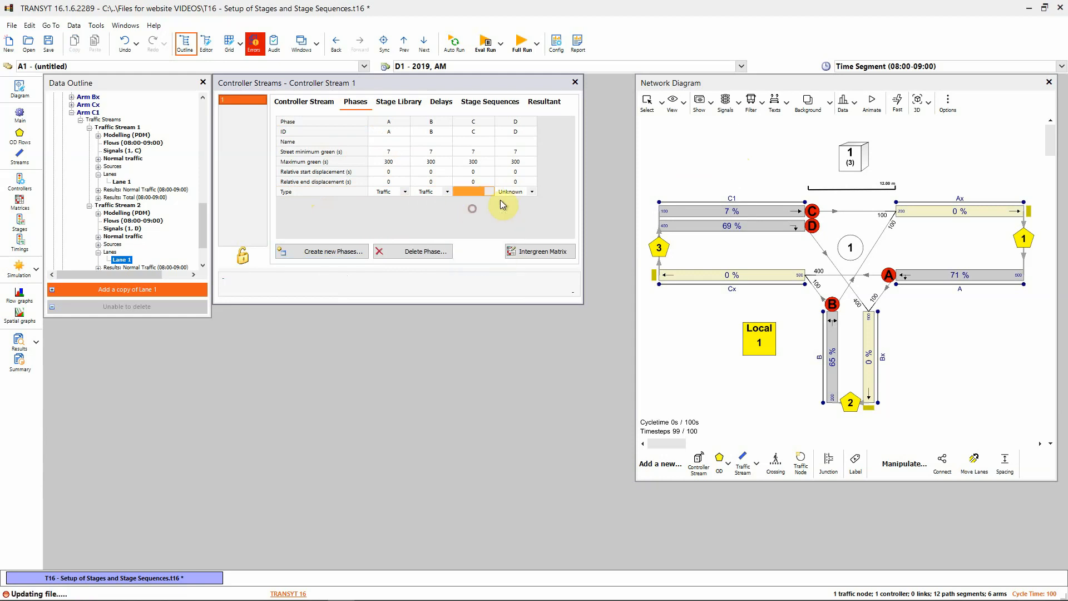
click(533, 191)
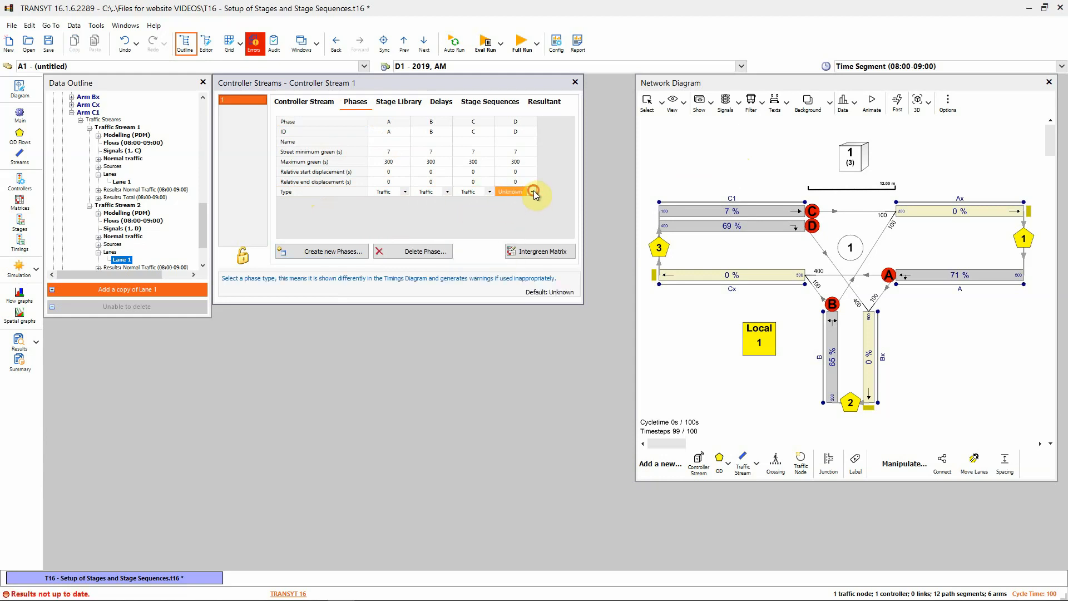
click(533, 192)
click(516, 211)
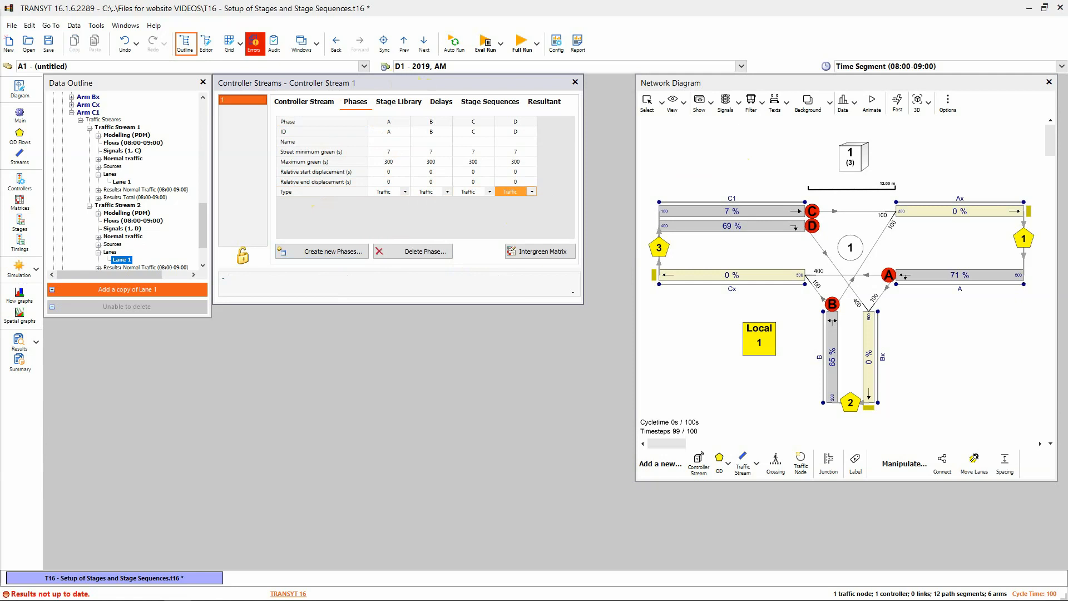
- Fill the Intergreen Matrix of Controller Stream 1 from the geometry by clearing all entries and finding conflicts and values
click(542, 252)
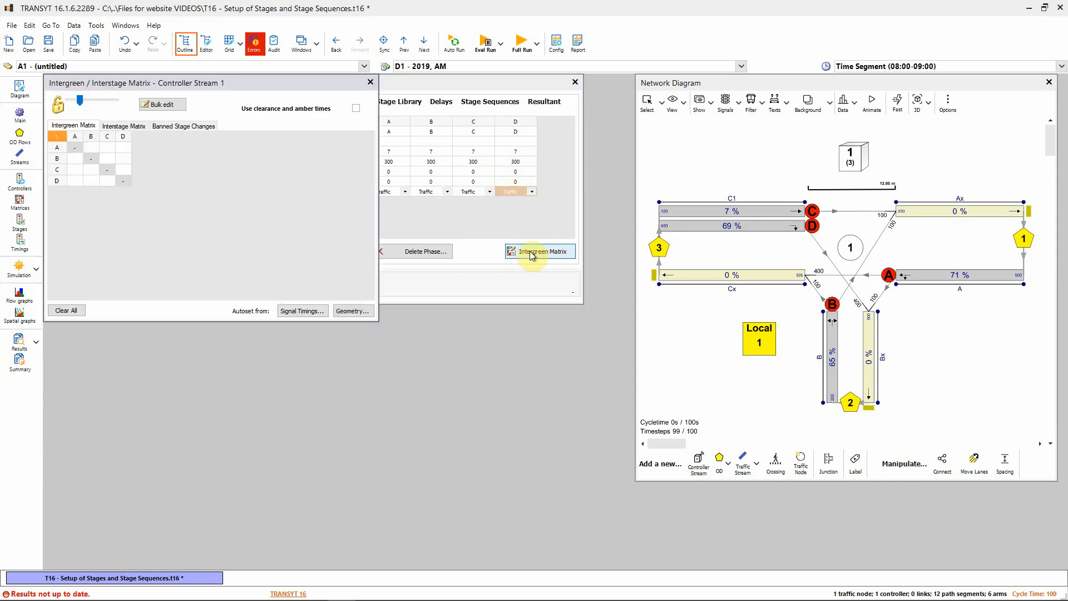
drag(184, 83, 236, 220)
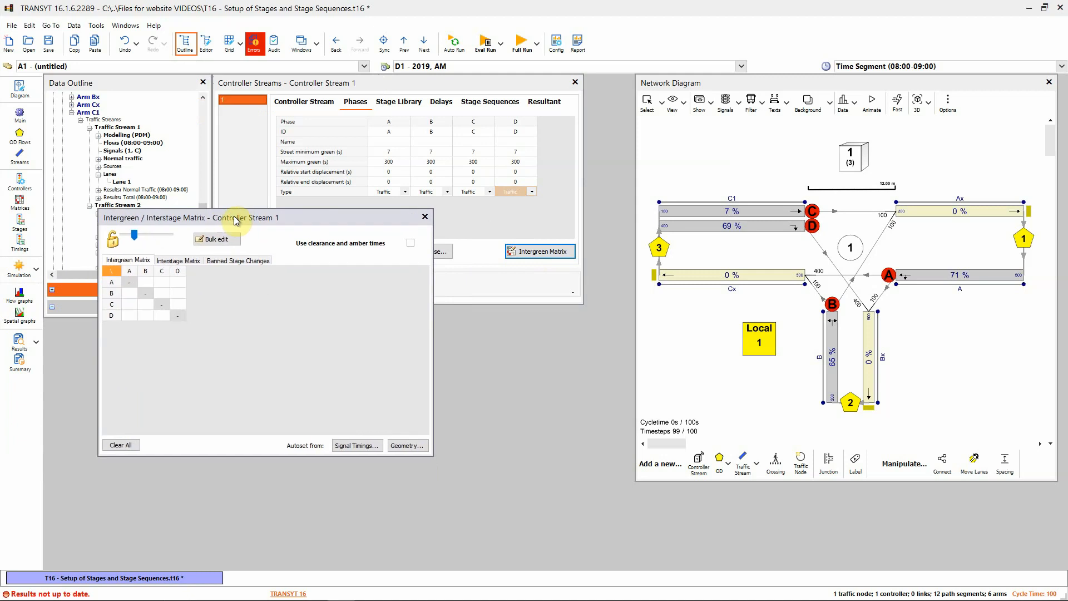
click(844, 191)
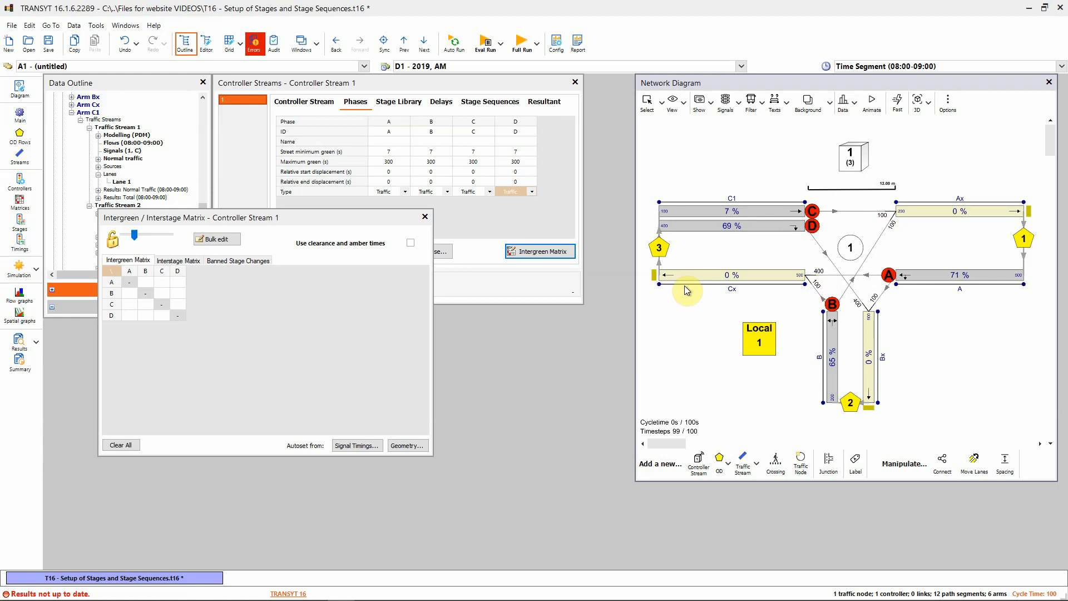
drag(201, 223, 228, 246)
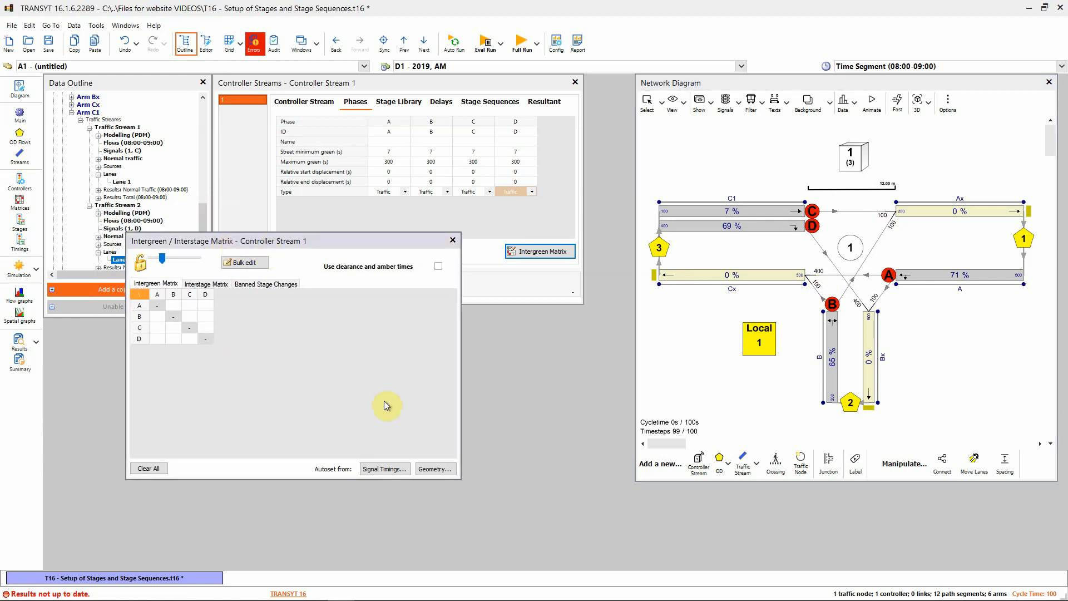
click(435, 472)
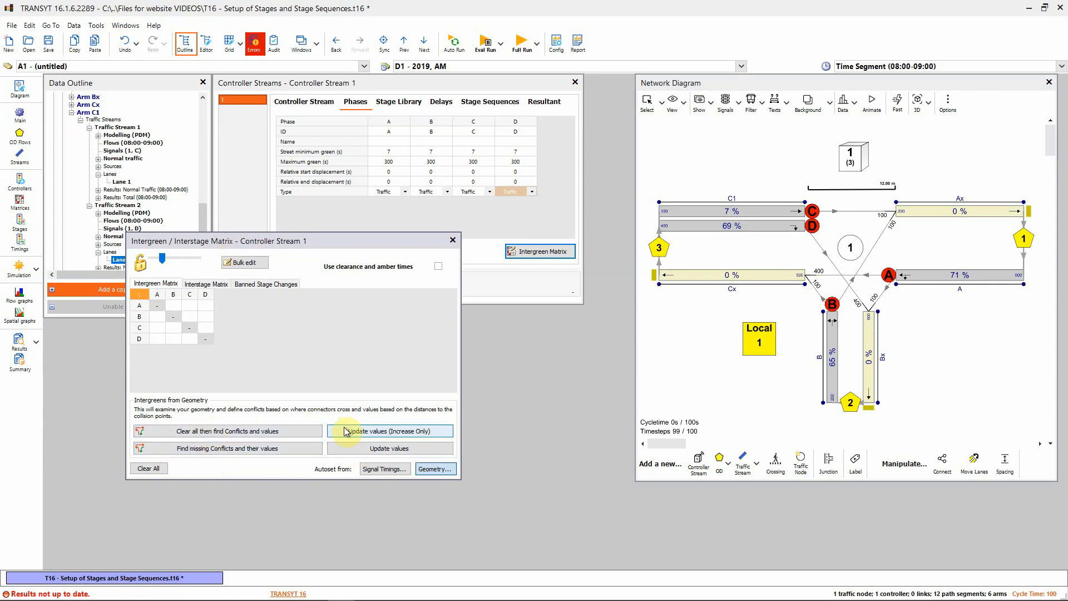
click(225, 435)
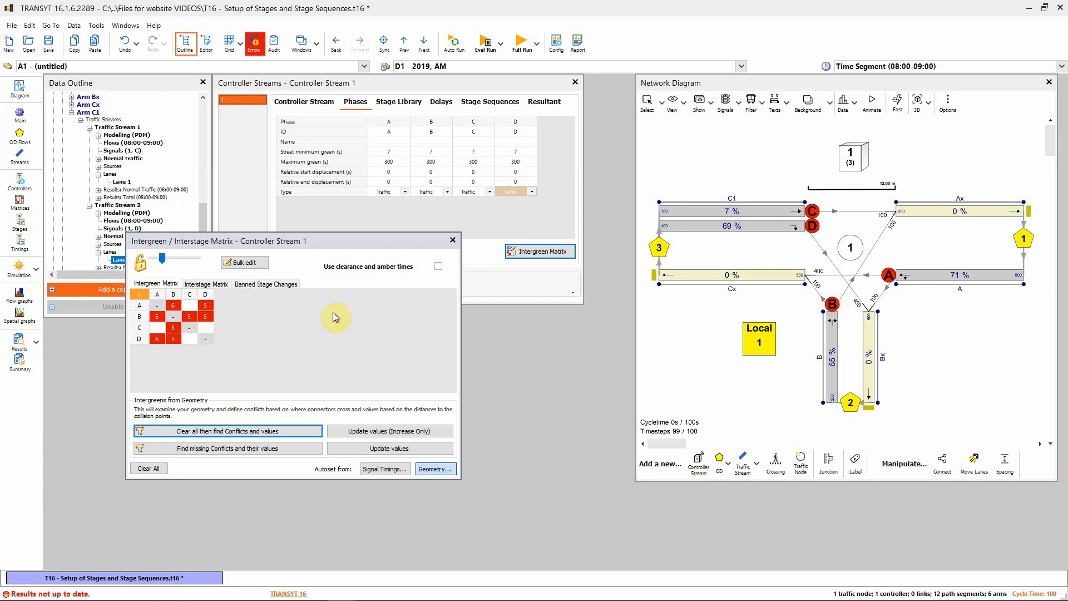
click(453, 241)
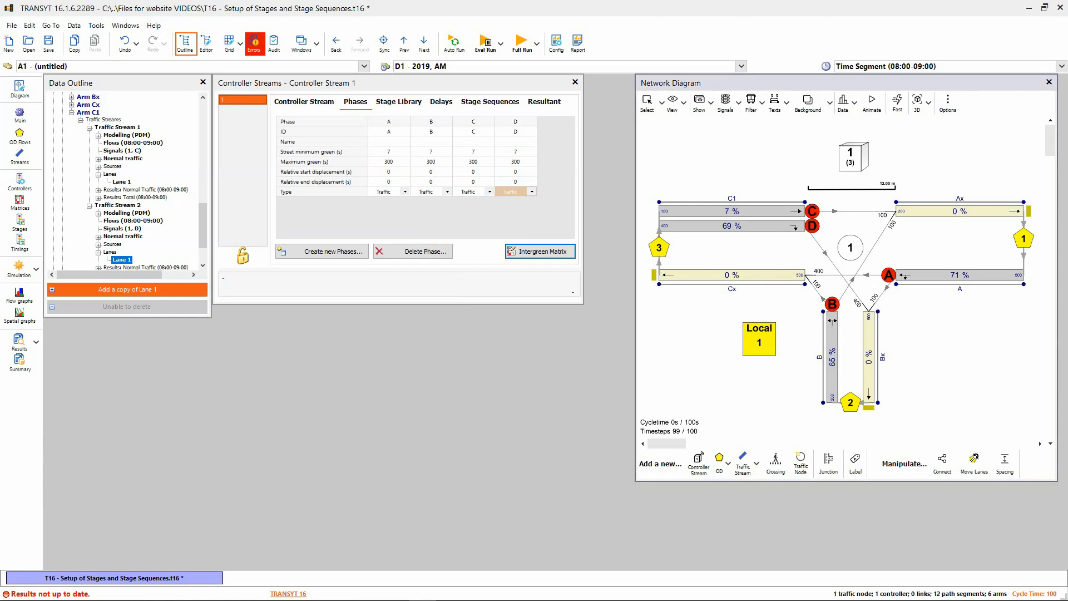
- Auto-generate a new set of library stages for Controller Stream 1
click(397, 102)
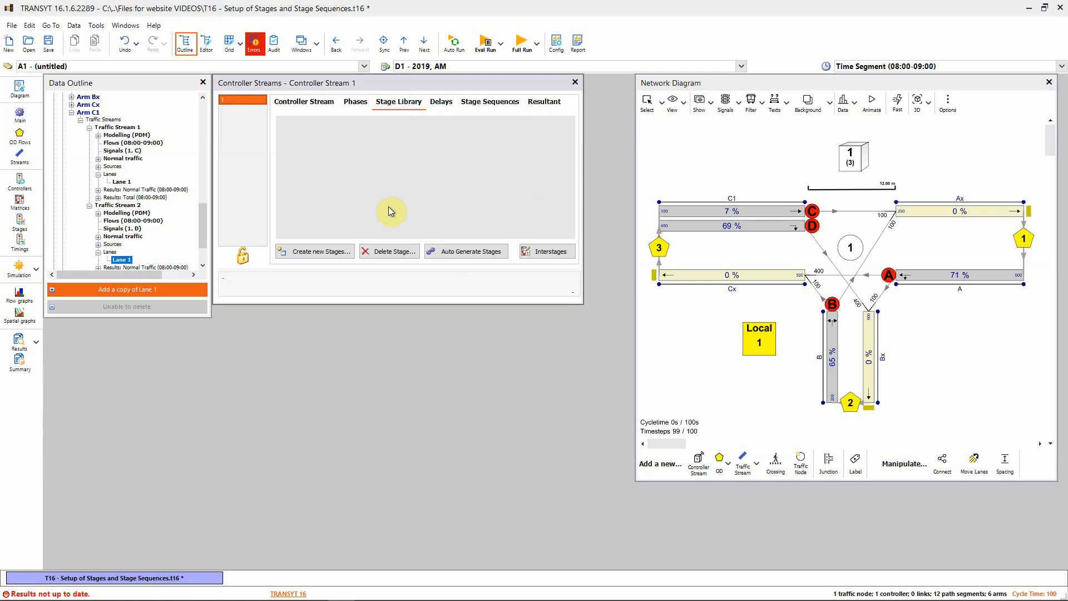
click(470, 252)
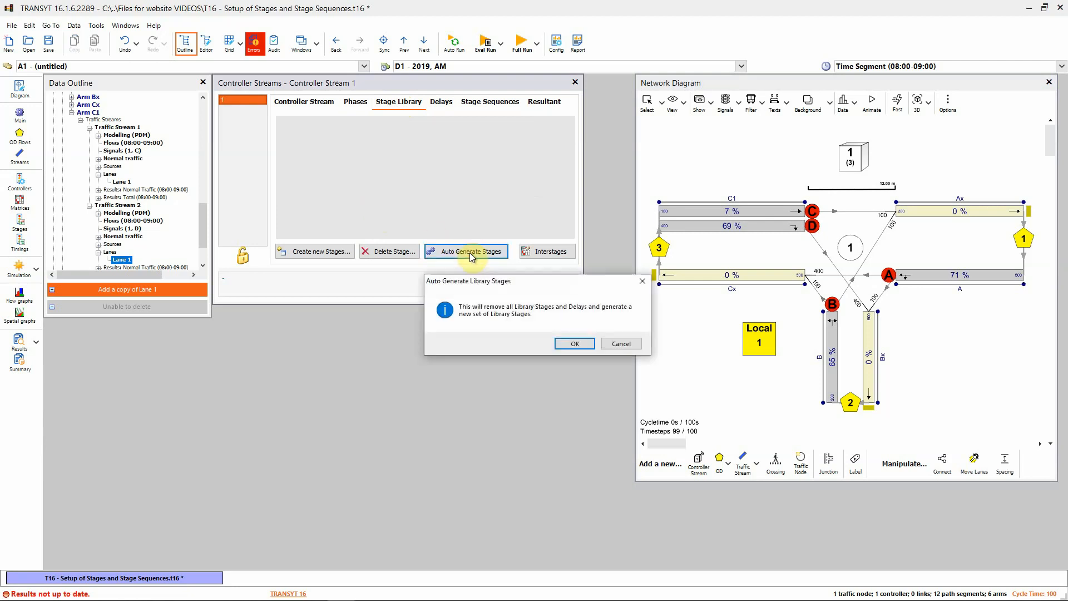
click(574, 344)
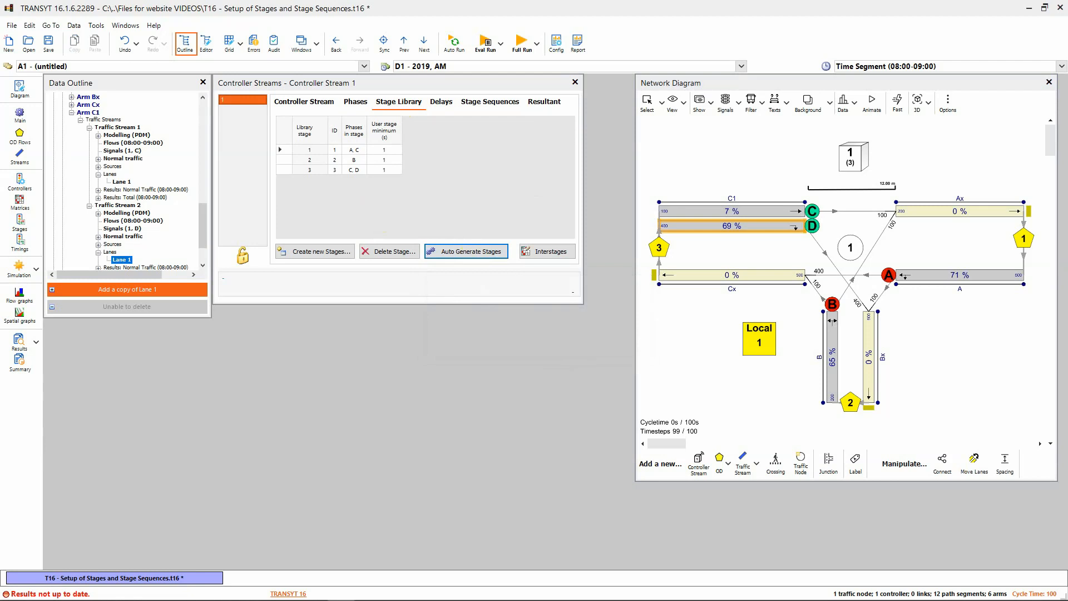
- Auto-generate the stage sequences for Controller Stream 1, replacing the existing sequence
click(442, 101)
click(489, 101)
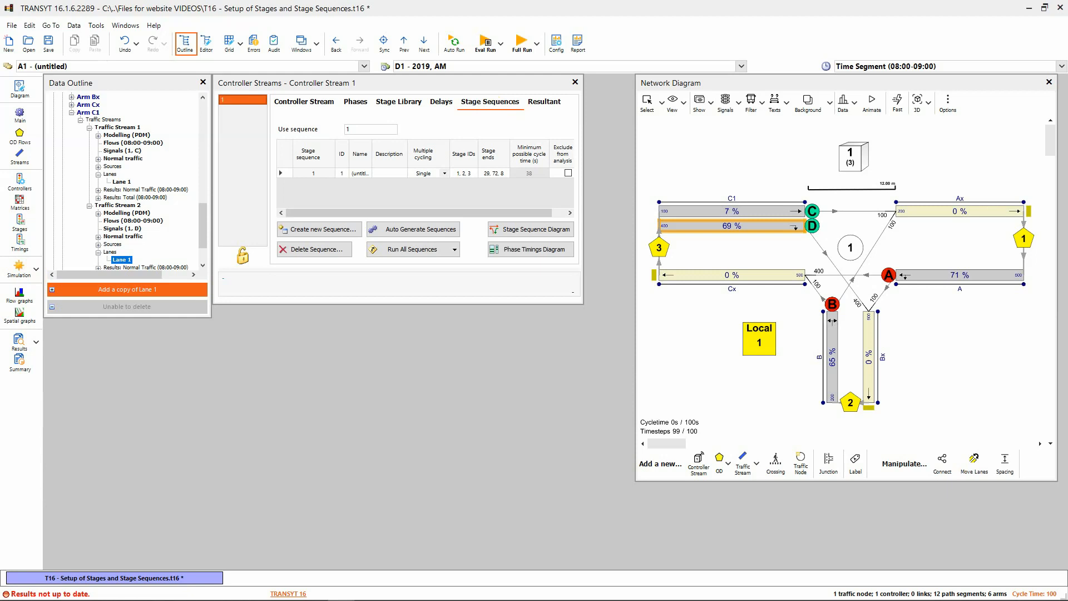
click(413, 234)
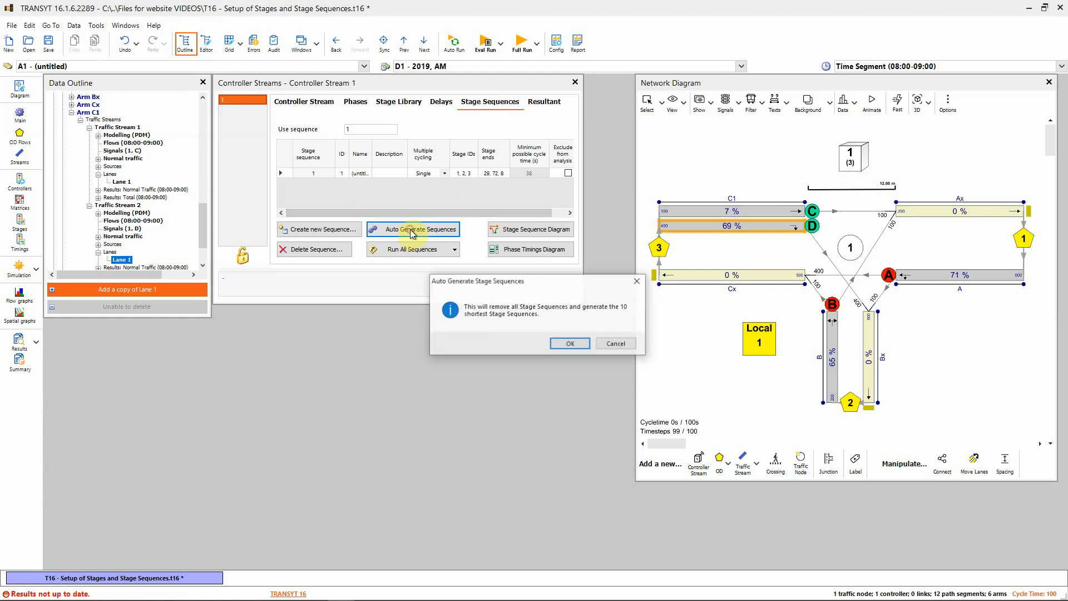
click(569, 344)
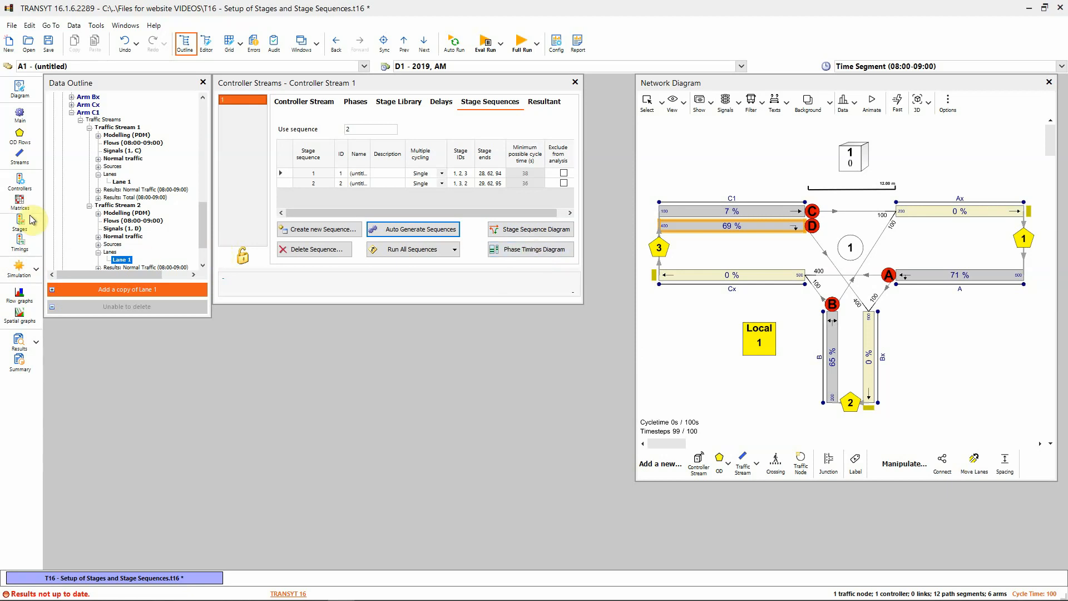
- Open the Stage Sequence Diagram and the Phase Timings Diagram and place them side by side below the Controller Streams data
click(536, 235)
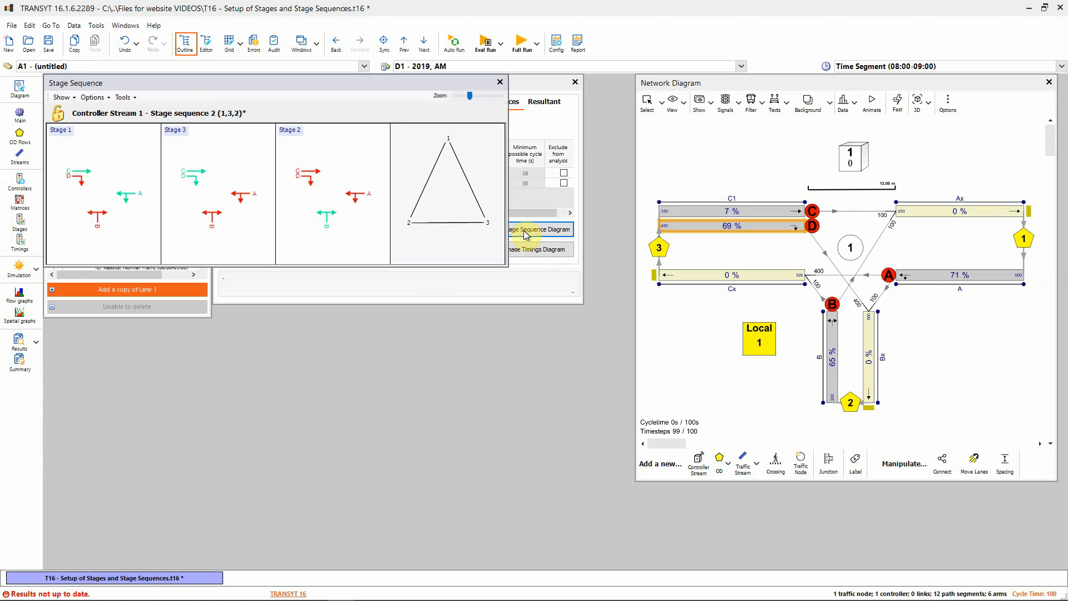
drag(211, 81, 226, 362)
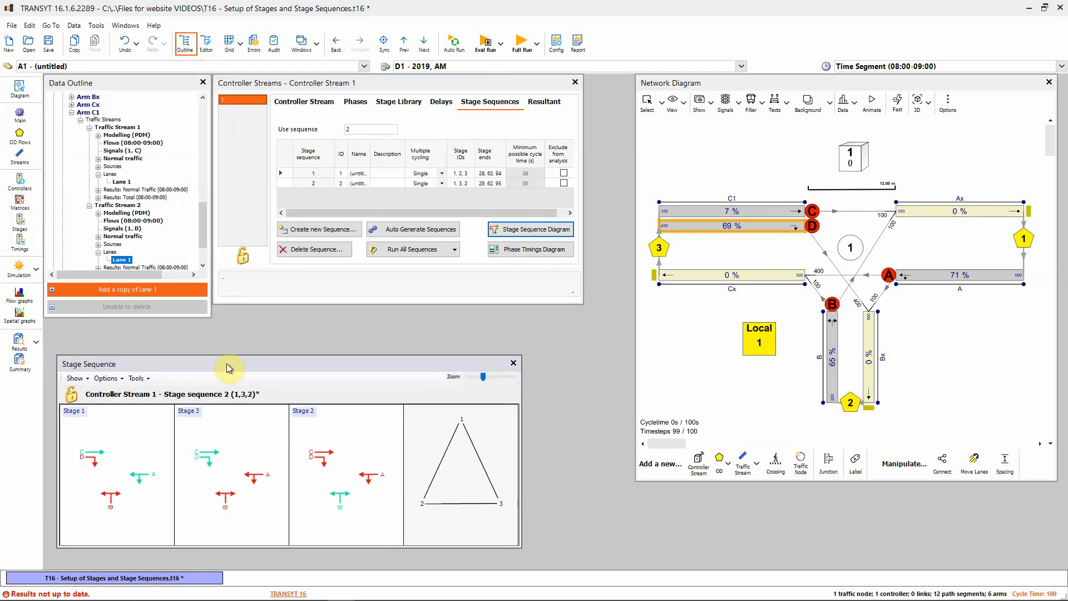
click(526, 251)
drag(195, 83, 682, 367)
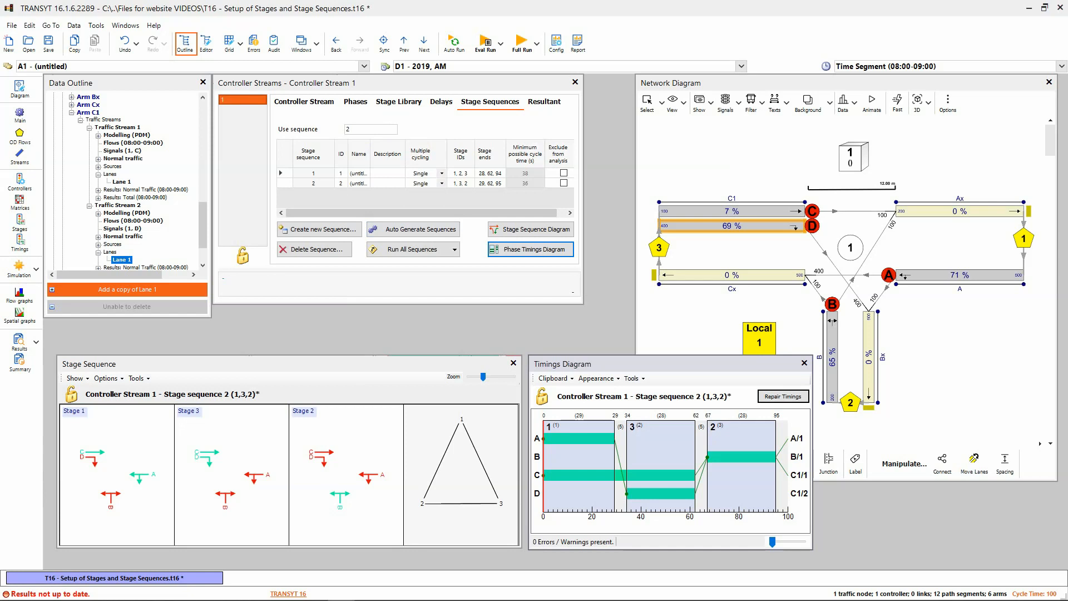
- Compare the stage order and phase timings of Stage sequence 1 (1,2,3) and Stage sequence 2 (1,3,2) in the two diagrams
click(282, 184)
click(282, 174)
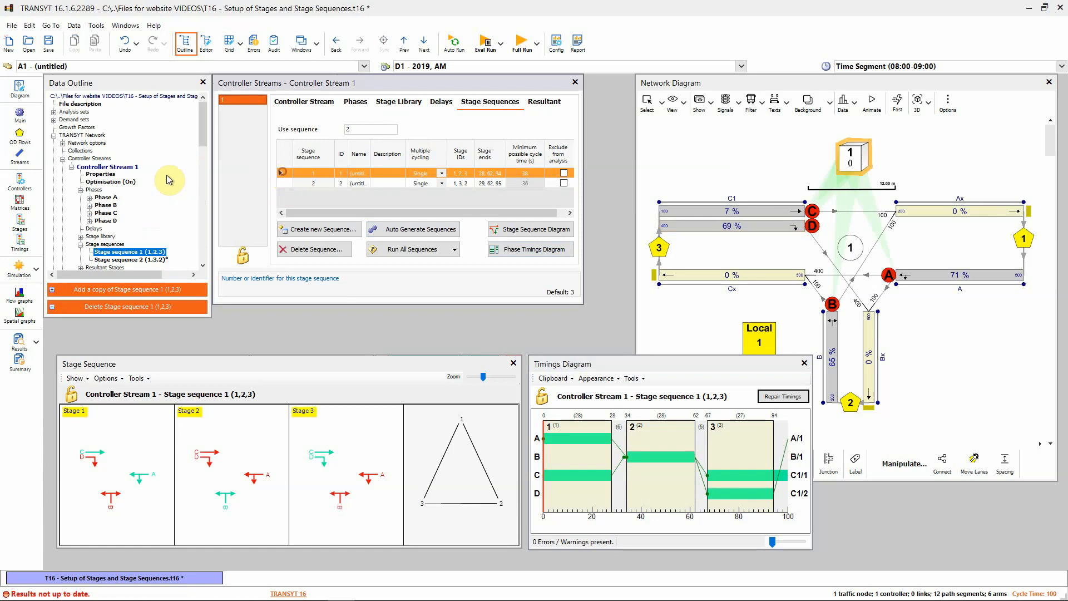
scroll(90, 205, down, 1)
click(117, 237)
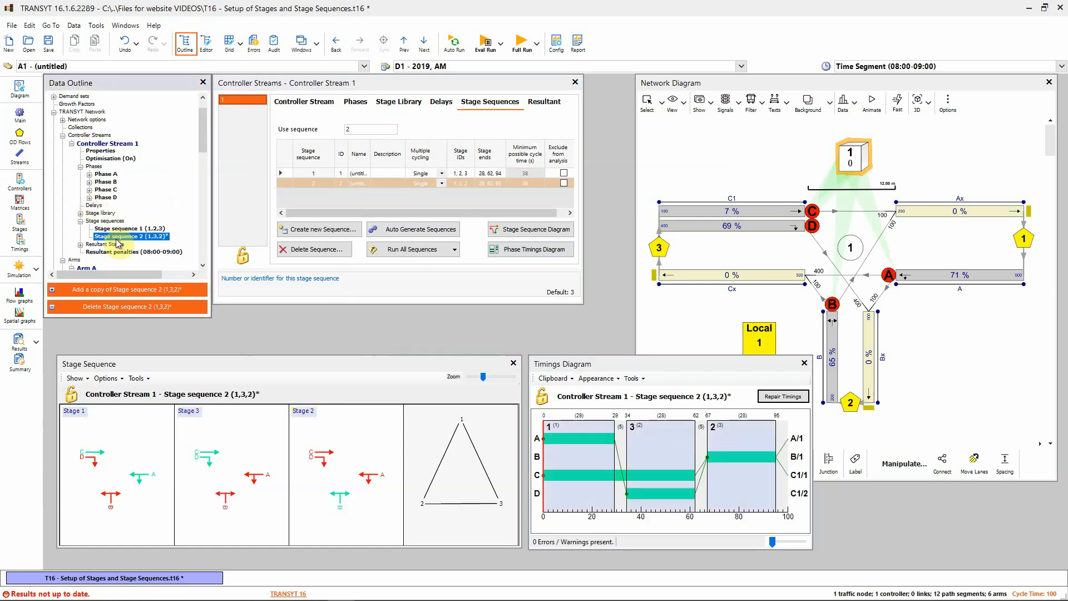
click(113, 229)
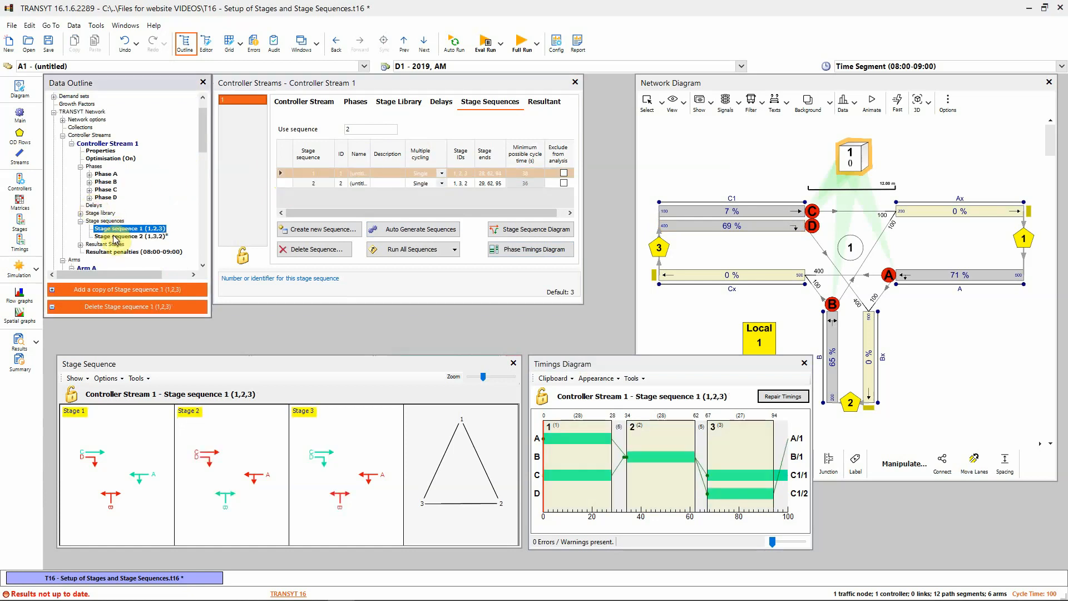
click(114, 238)
click(113, 229)
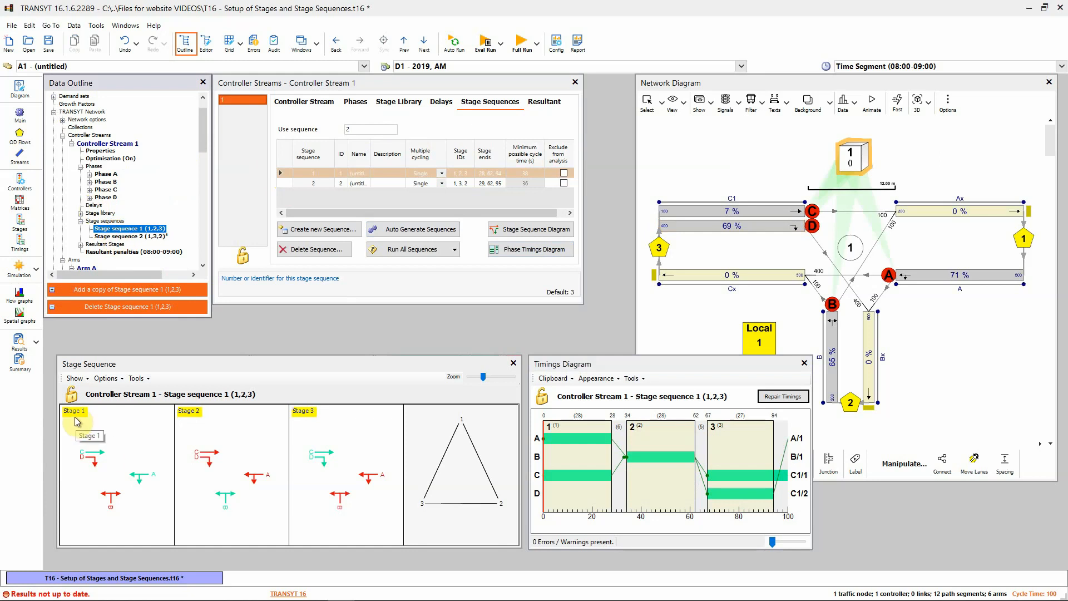
click(642, 364)
mouse_move(660, 461)
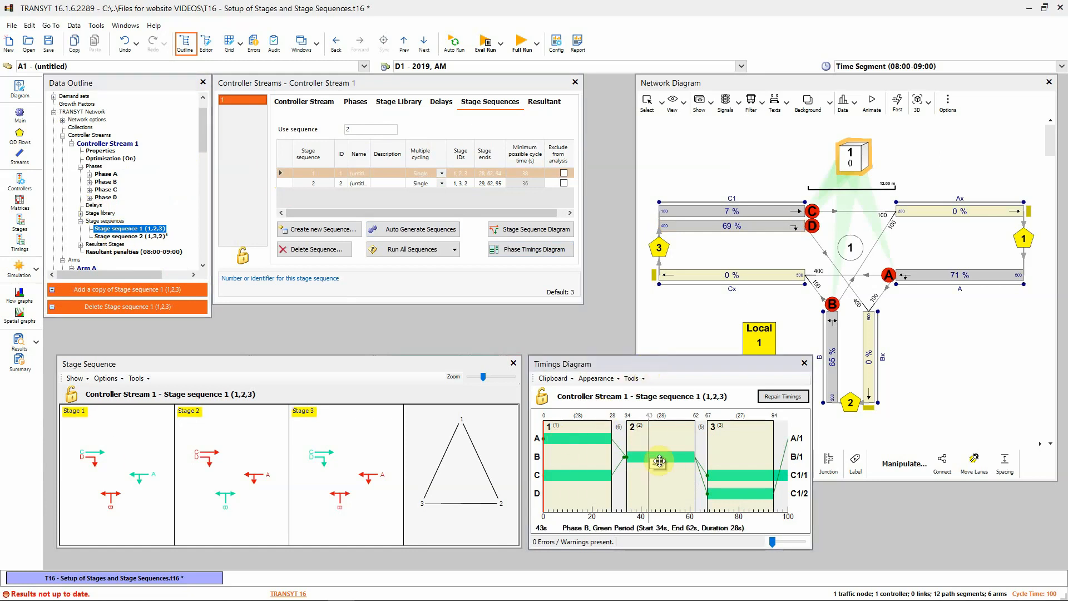
click(115, 237)
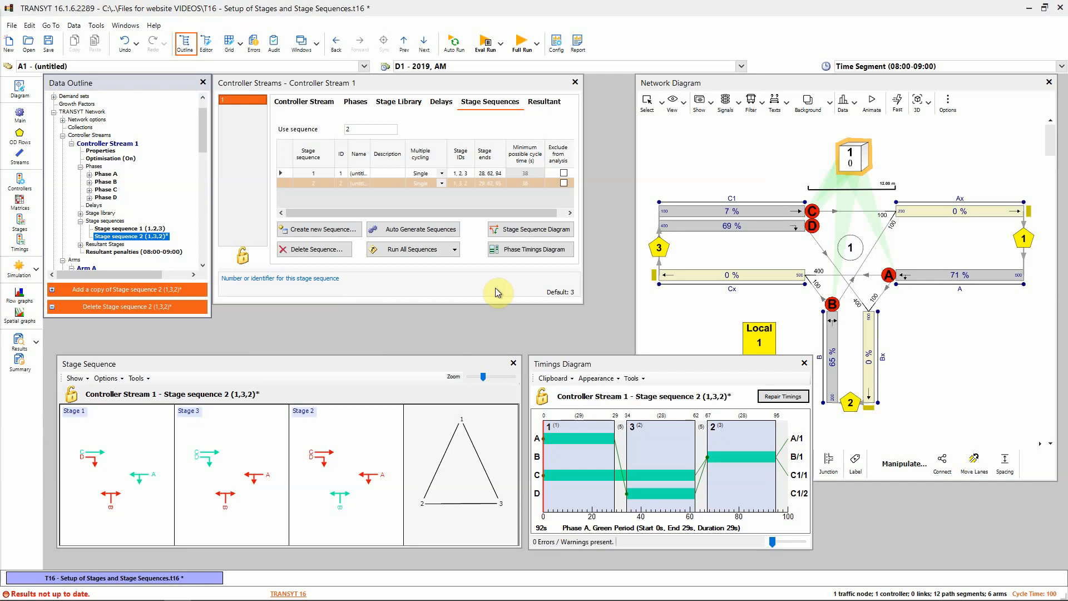
- Perform an evaluation run followed by a full run of the network with Stage sequence 2 in use
click(487, 46)
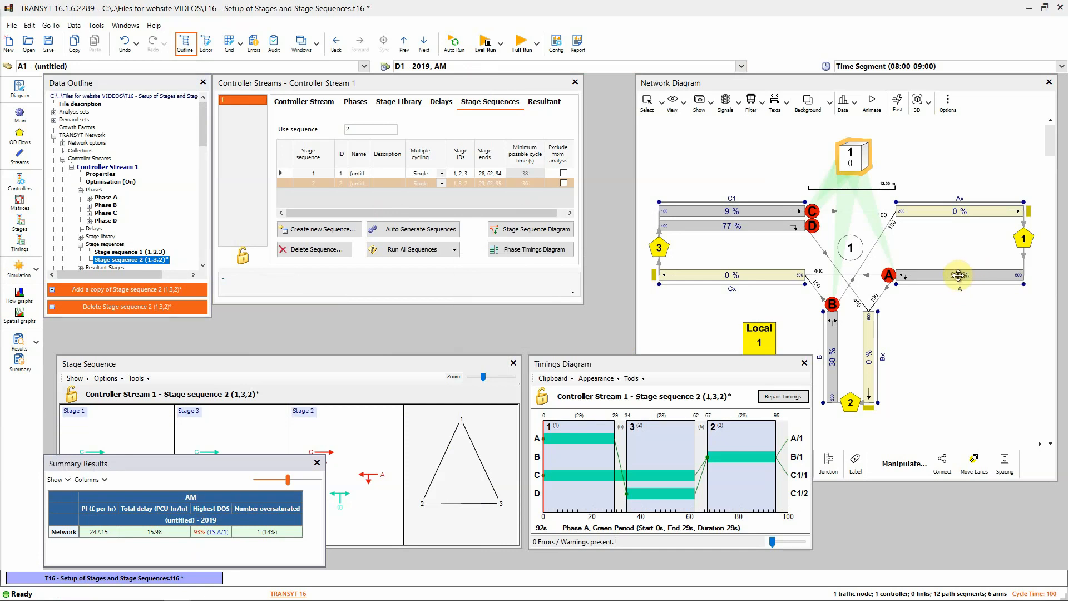
click(522, 48)
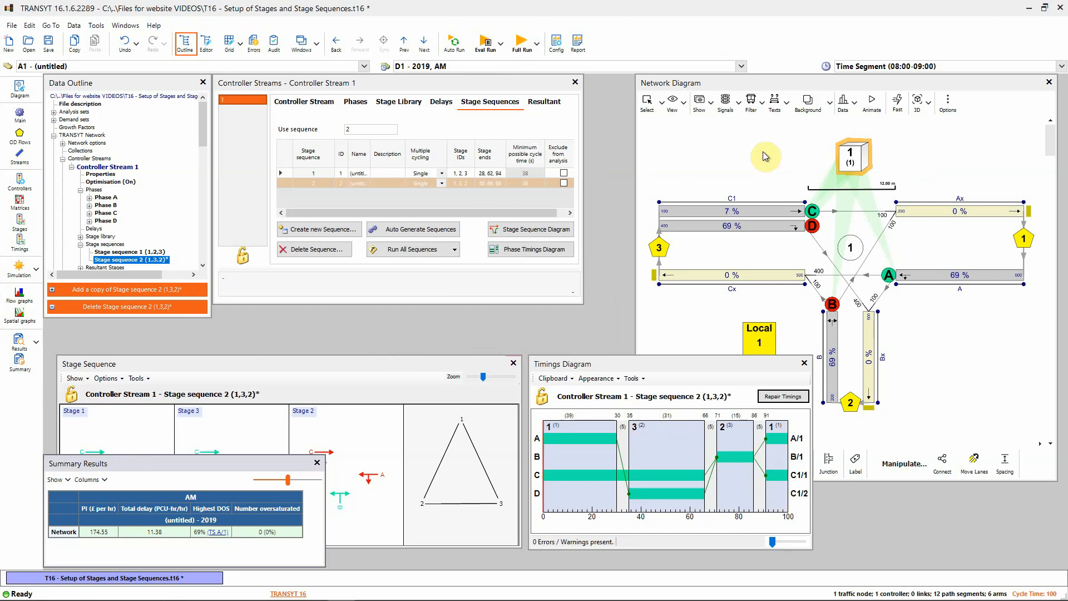
- Turn off Always show phases in the Network Diagram and check the display by selecting and deselecting Controller Stream 1
click(739, 151)
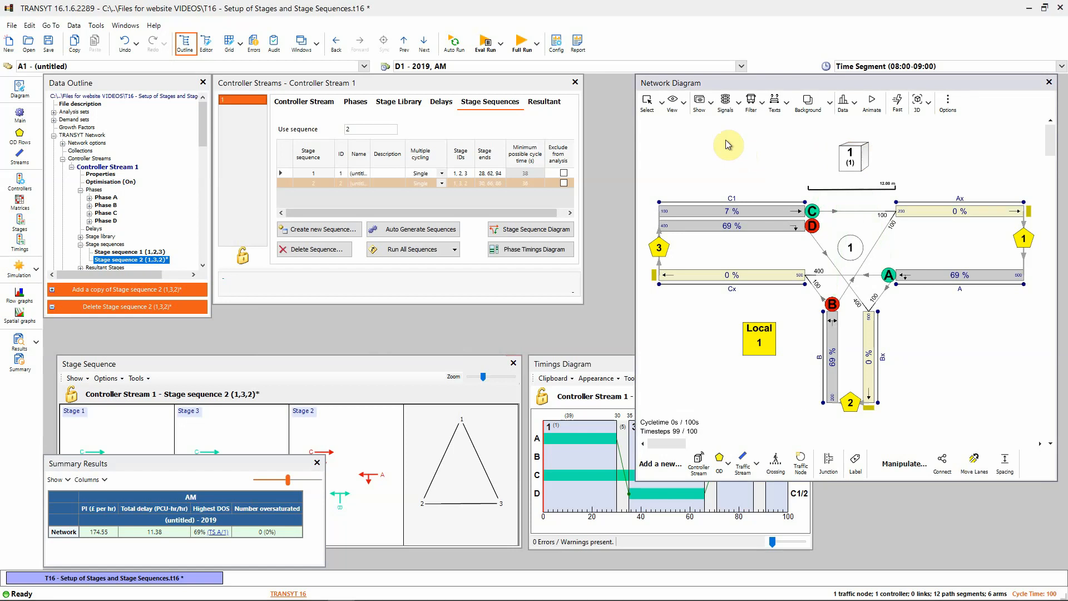
click(727, 104)
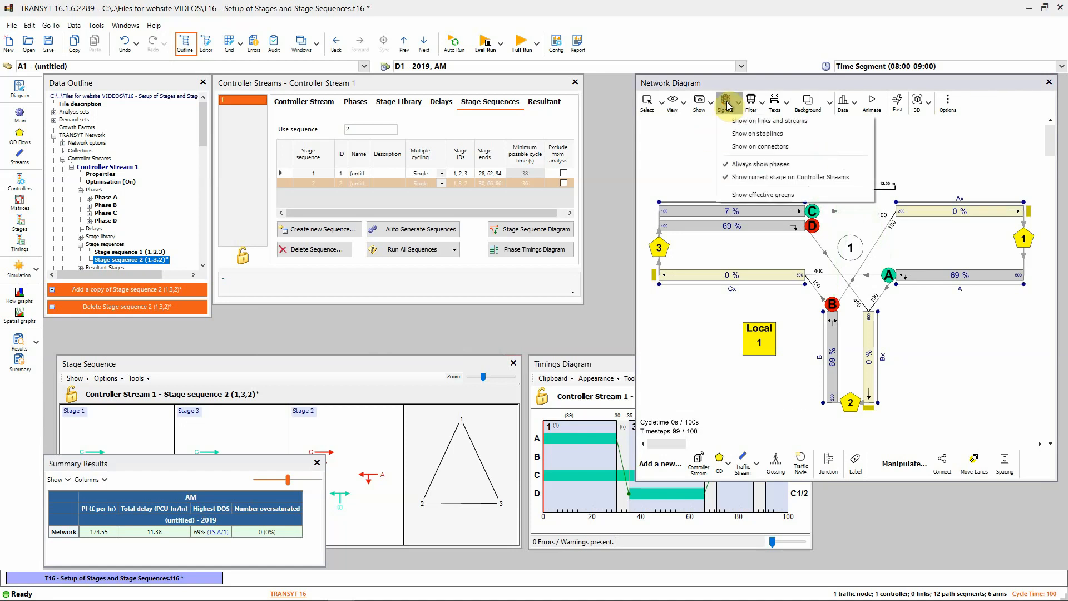
click(742, 164)
click(852, 156)
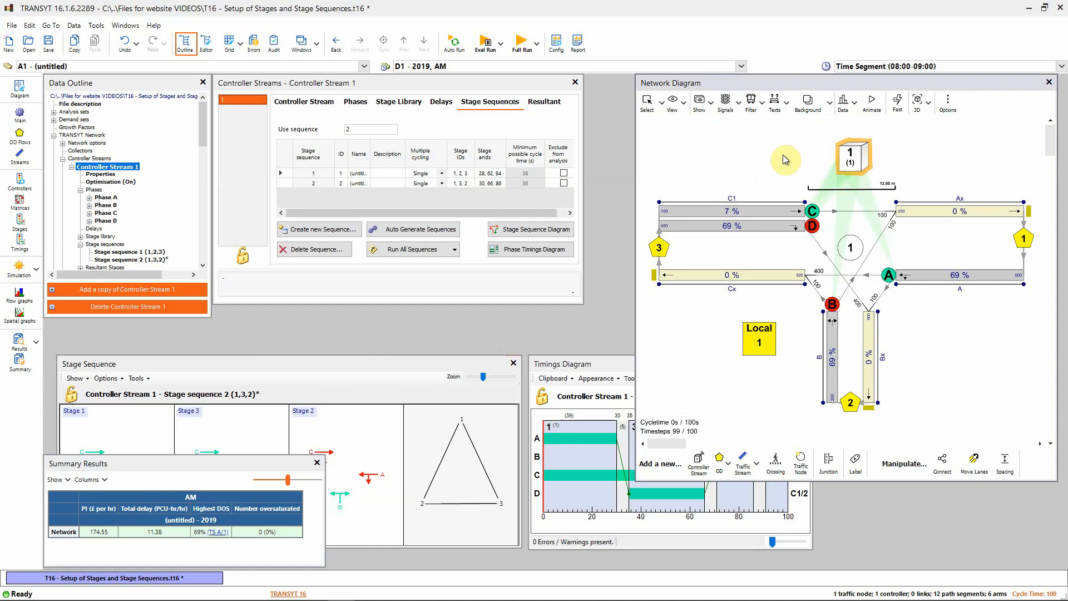
click(755, 157)
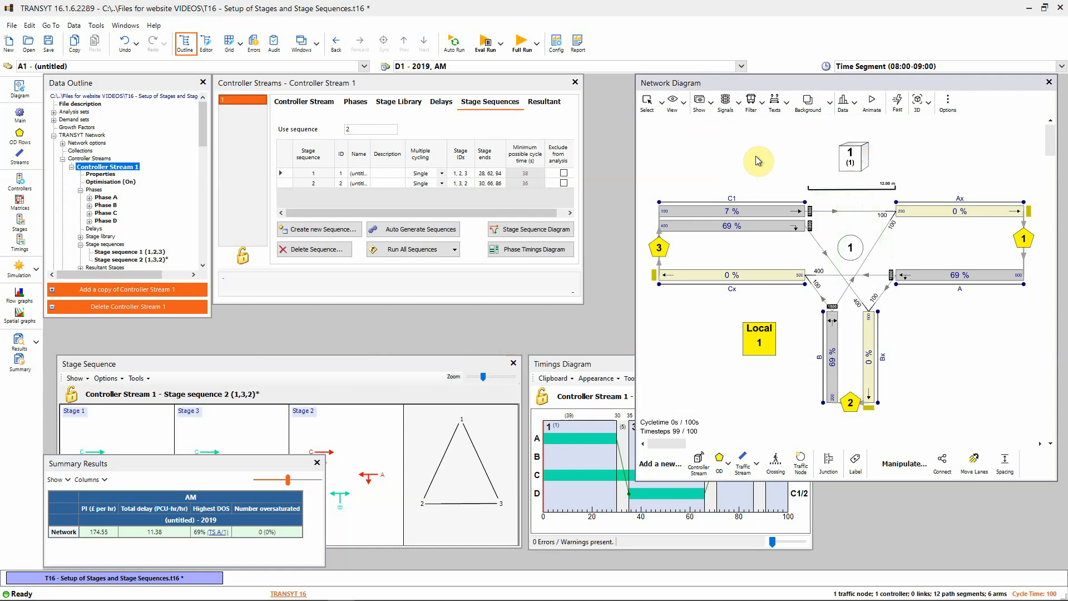
click(835, 158)
click(757, 160)
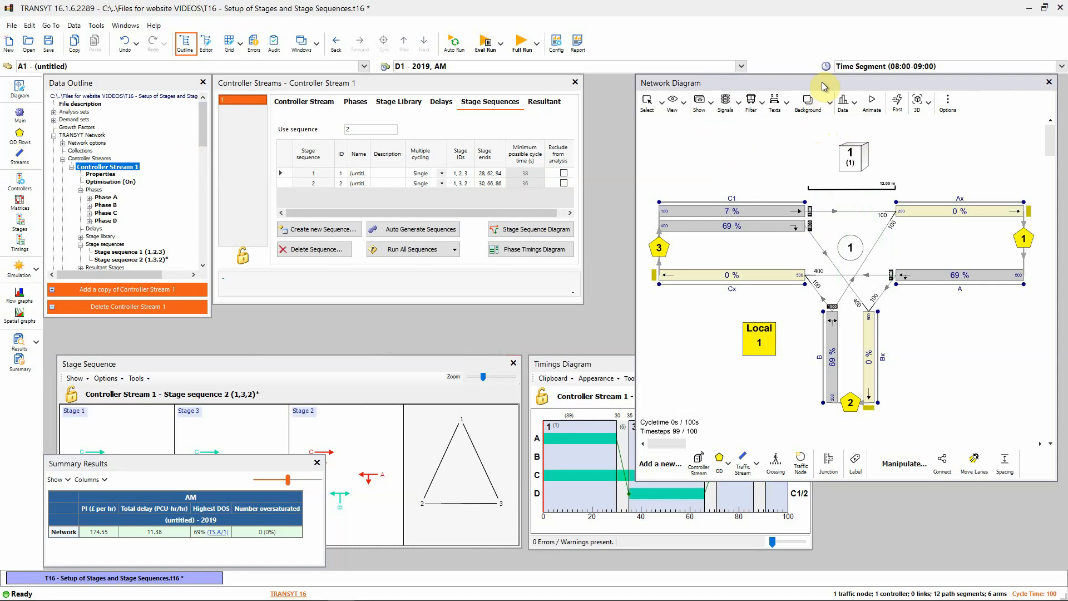
- Play the signal animation of the network at a speed of 4.0x
click(872, 100)
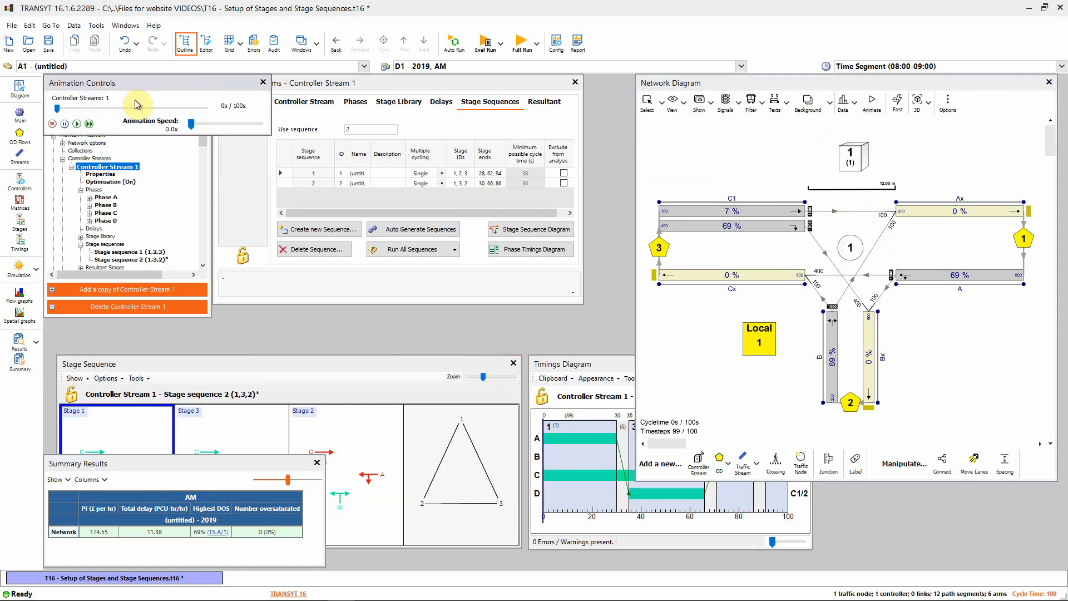
drag(143, 79, 143, 80)
drag(201, 172, 183, 133)
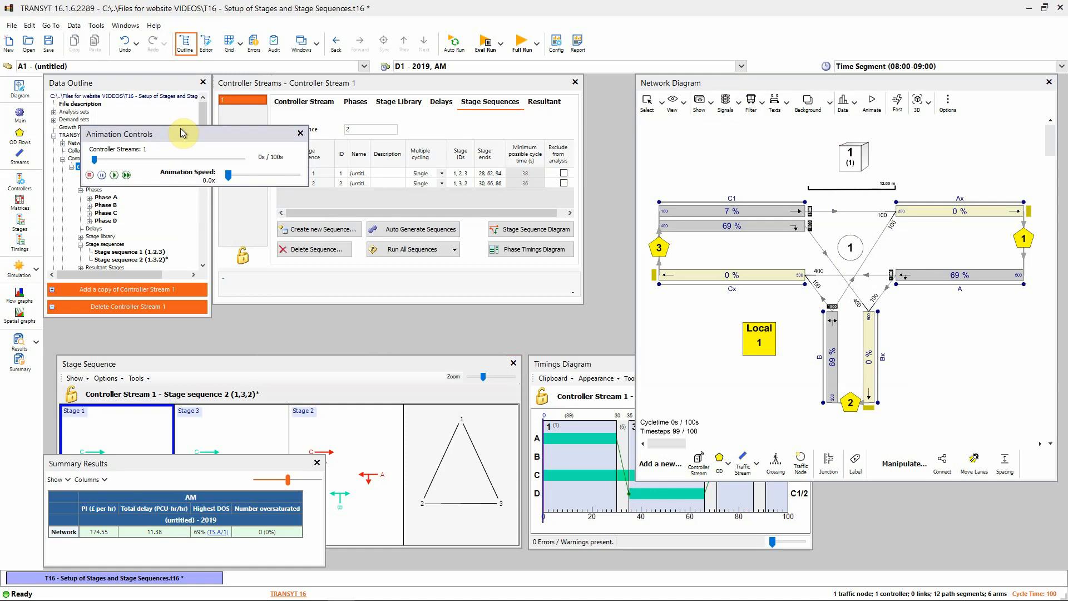
click(114, 176)
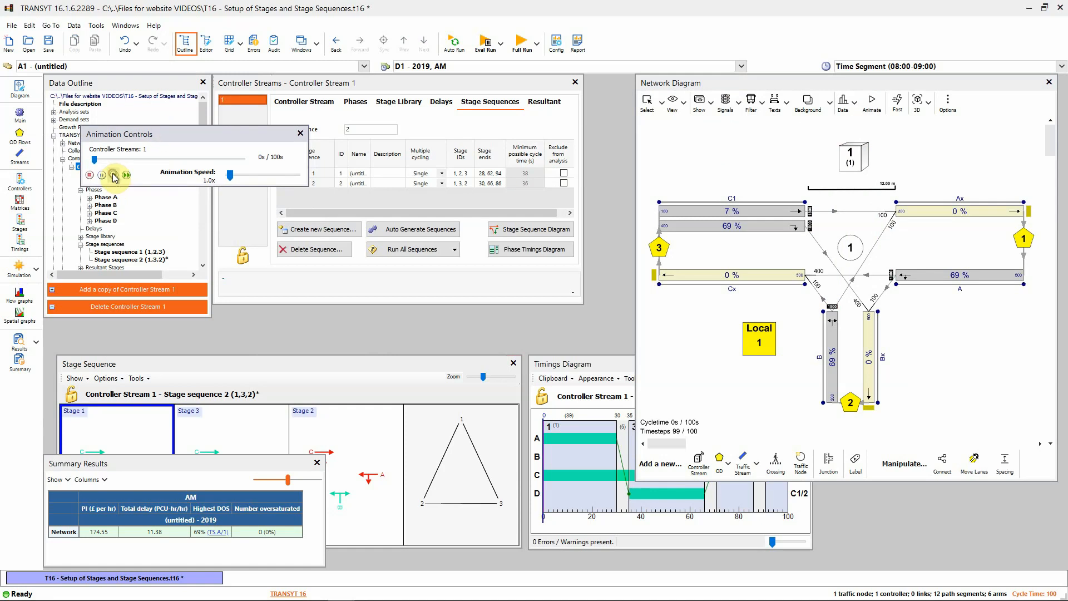
drag(232, 178, 237, 178)
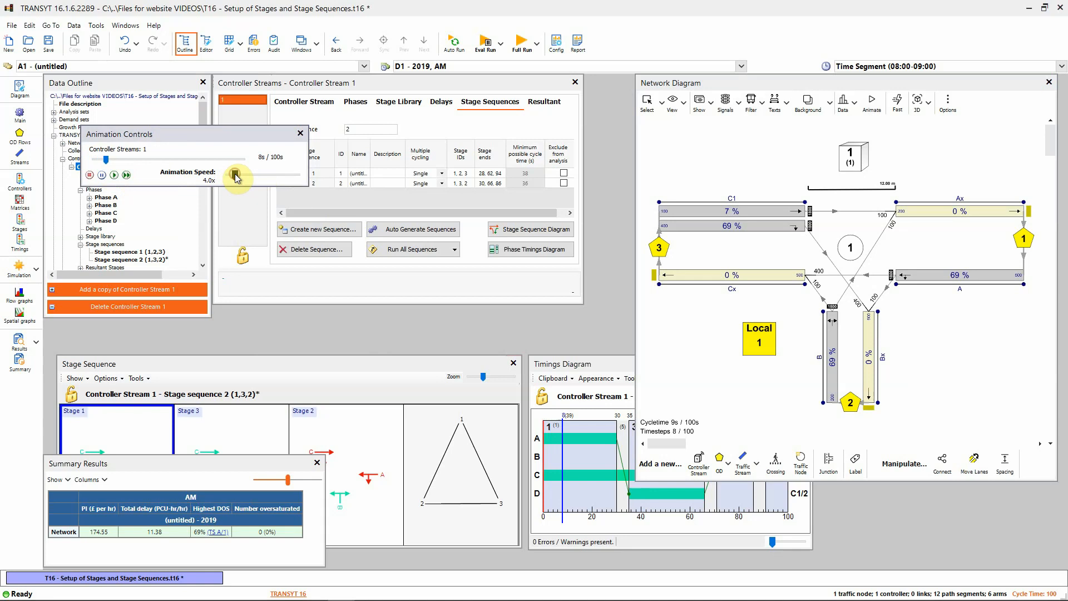
- Close the Summary Results and bring the Timings Diagram and Stage Sequence diagram into full view during the animation
click(620, 358)
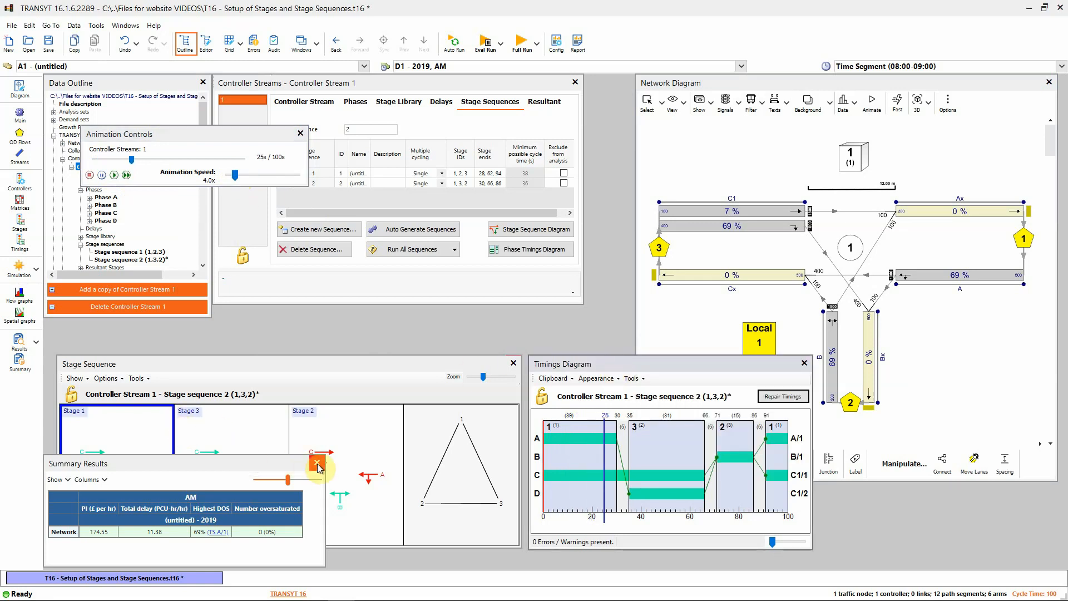
click(308, 466)
click(227, 365)
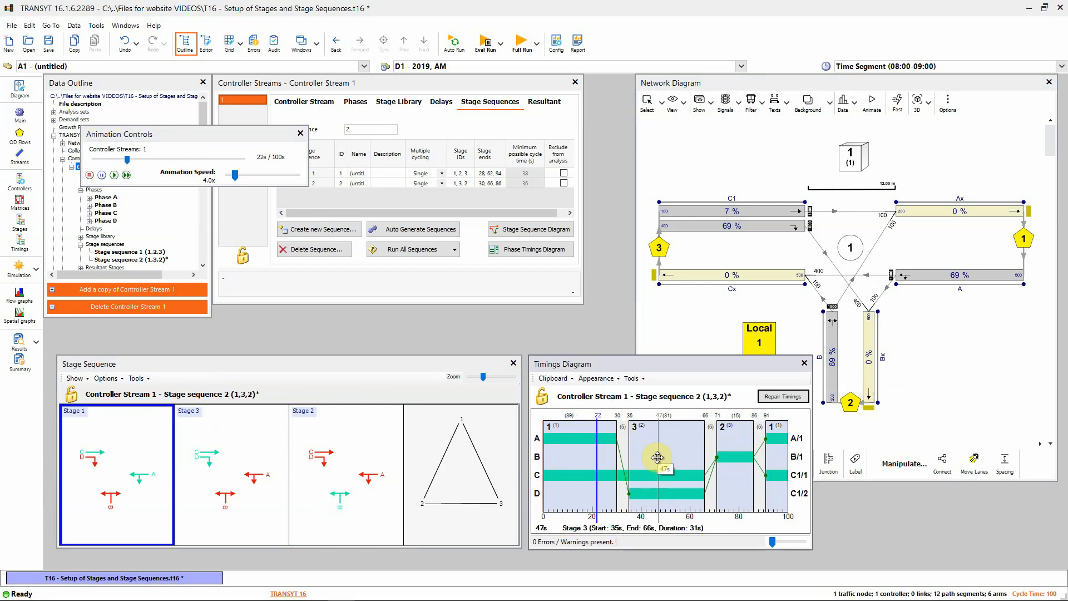
- Show the timing wheel for Signal Controller 1 in the Network Diagram and enlarge it while the animation plays
scroll(779, 170, down, 1)
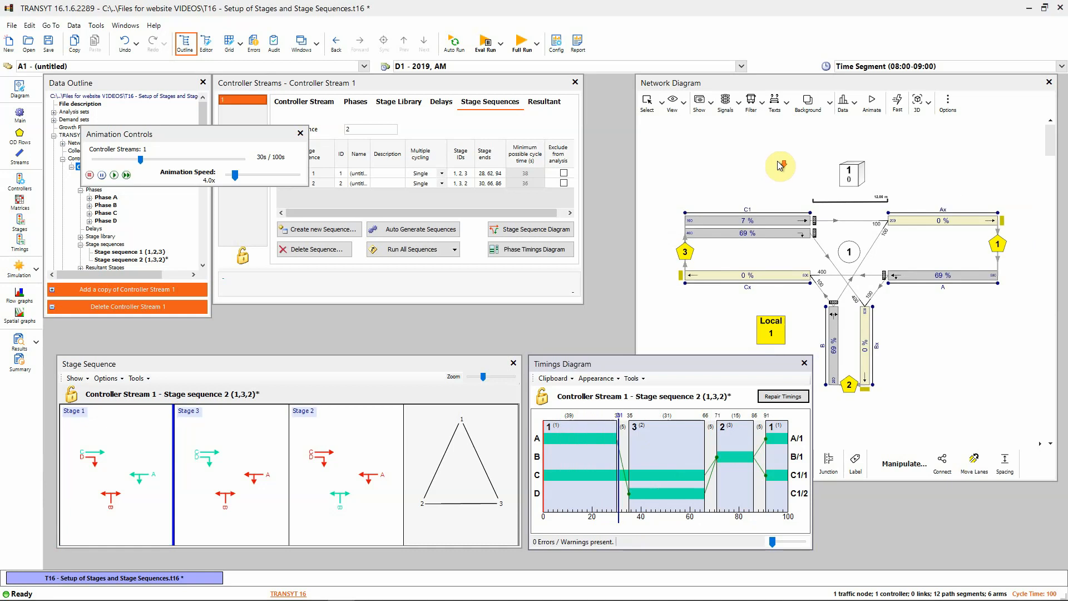
drag(778, 162, 785, 200)
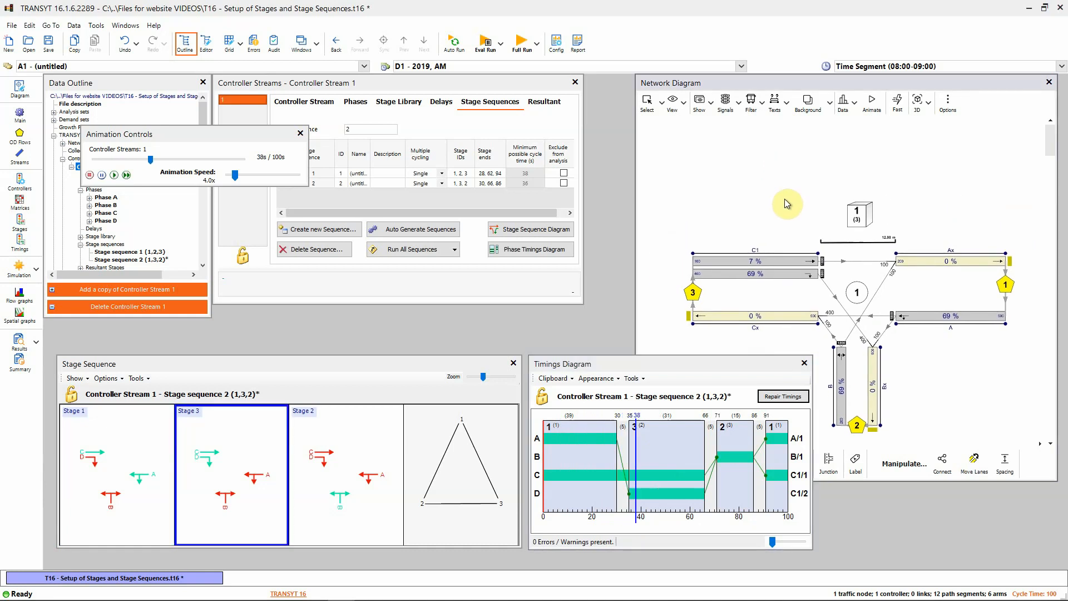
scroll(785, 199, up, 1)
scroll(779, 202, down, 1)
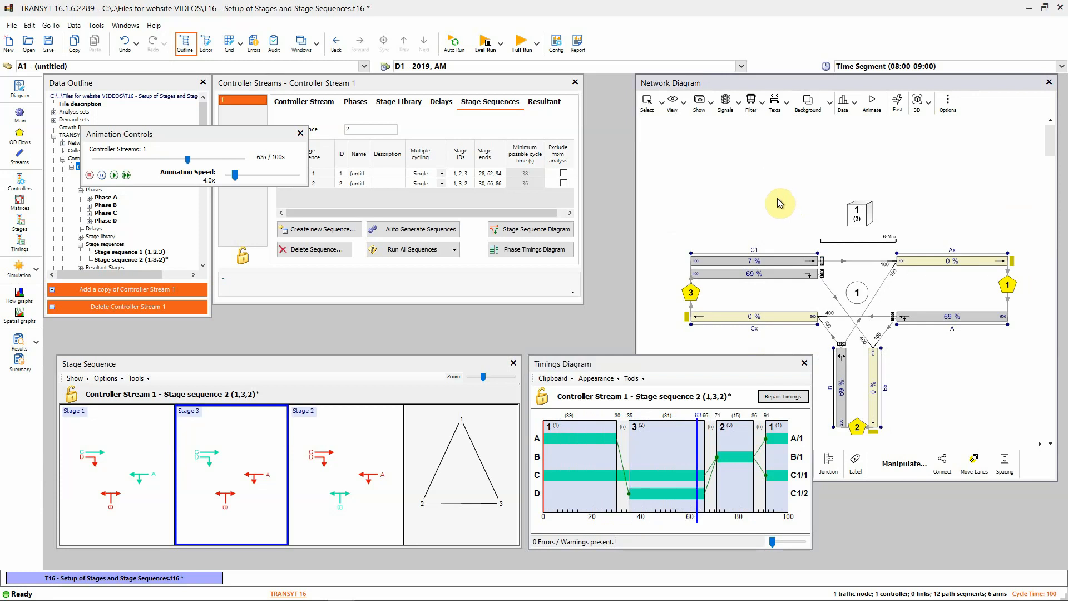
click(854, 212)
right_click(856, 214)
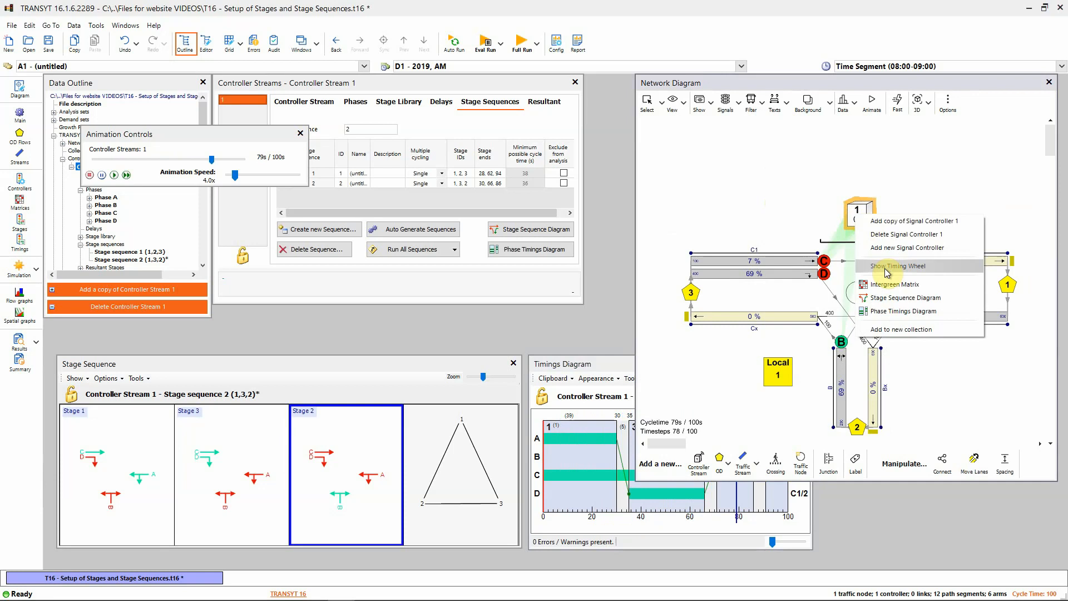
click(887, 267)
scroll(727, 210, up, 3)
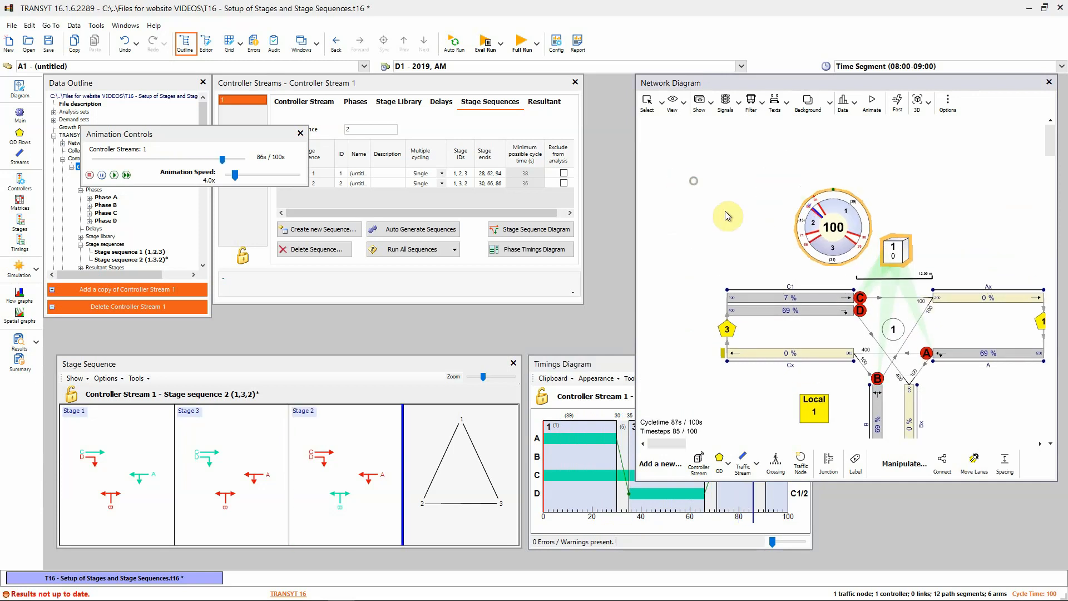
drag(684, 227, 730, 231)
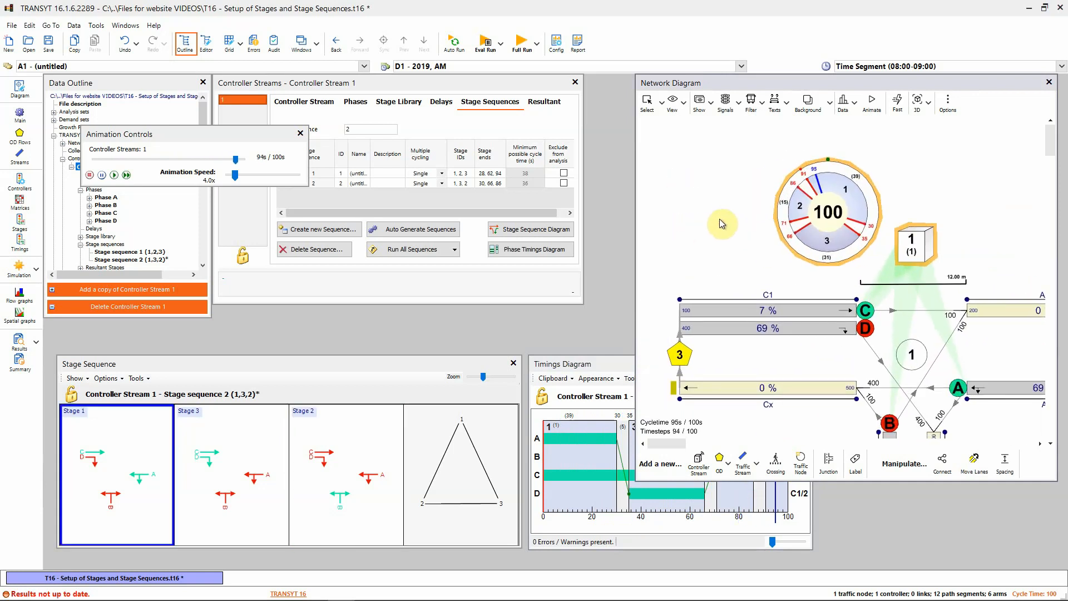
- Compare the Timings Diagram with the timing wheel, shift the wheel slightly away from Signal Controller 1, and select the controller
click(606, 366)
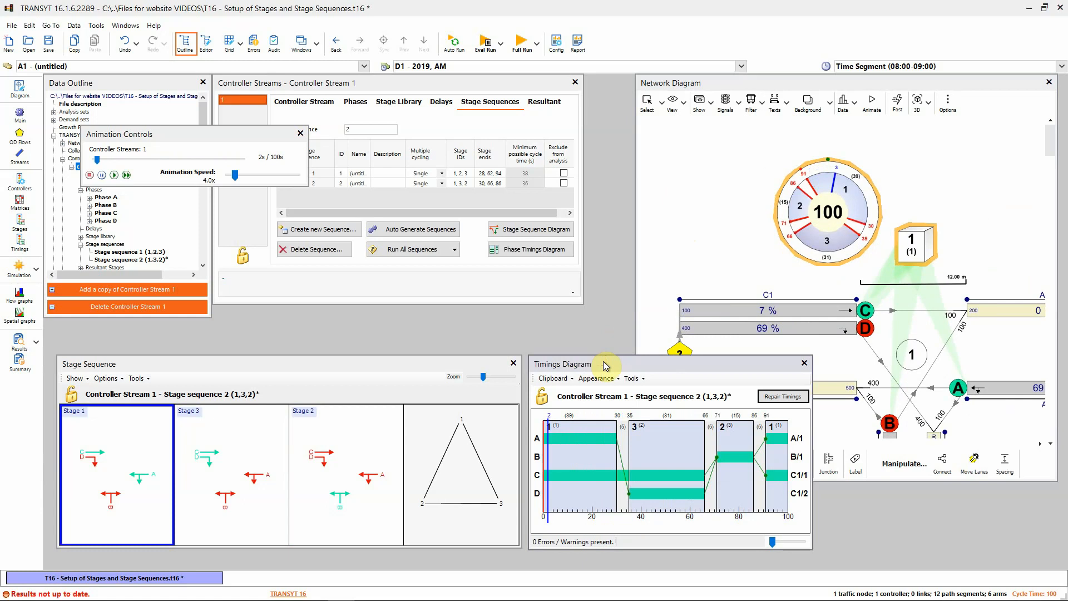
scroll(728, 185, up, 1)
drag(718, 189, 742, 244)
scroll(742, 245, down, 1)
click(735, 186)
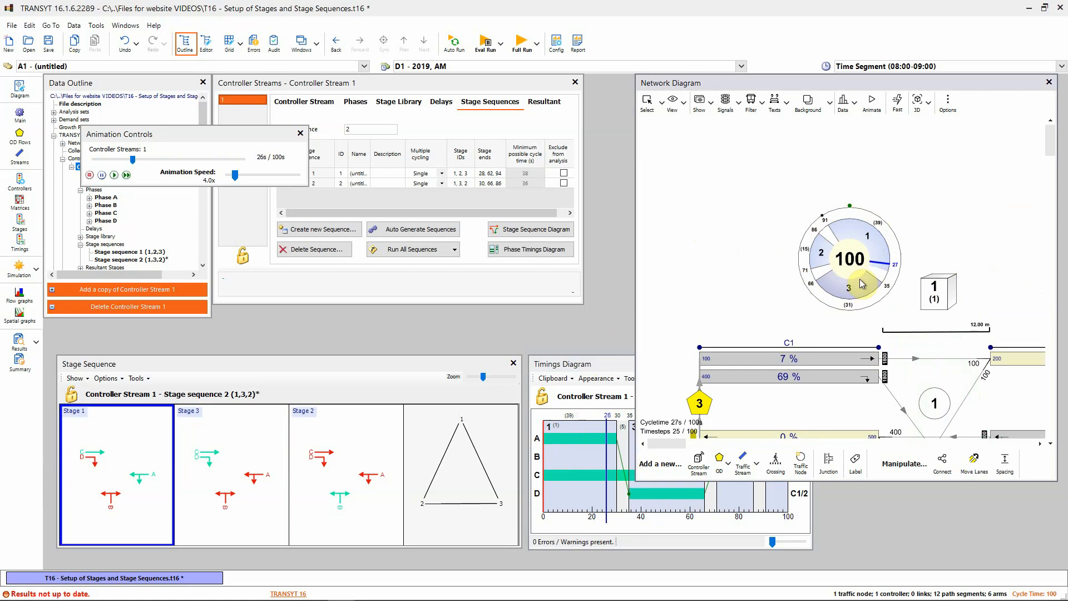
drag(842, 280, 823, 249)
mouse_move(937, 292)
mouse_down()
mouse_move(811, 285)
mouse_move(946, 283)
mouse_move(938, 287)
mouse_up()
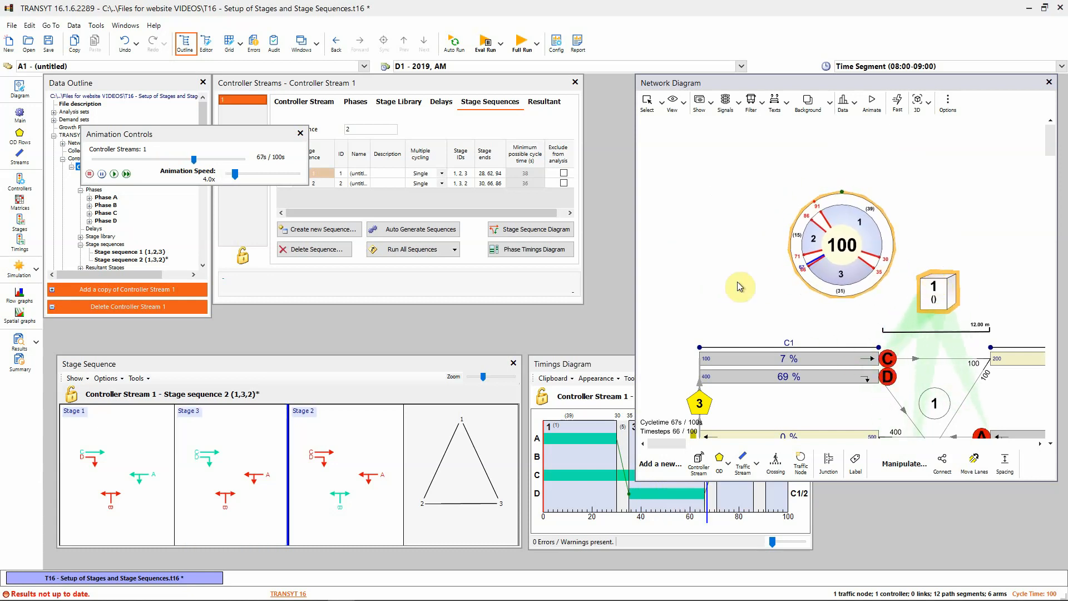
- Examine the timing wheel closely during the animation, including its cycle marker, stage segments and outer ring
scroll(743, 269, down, 1)
scroll(740, 266, down, 2)
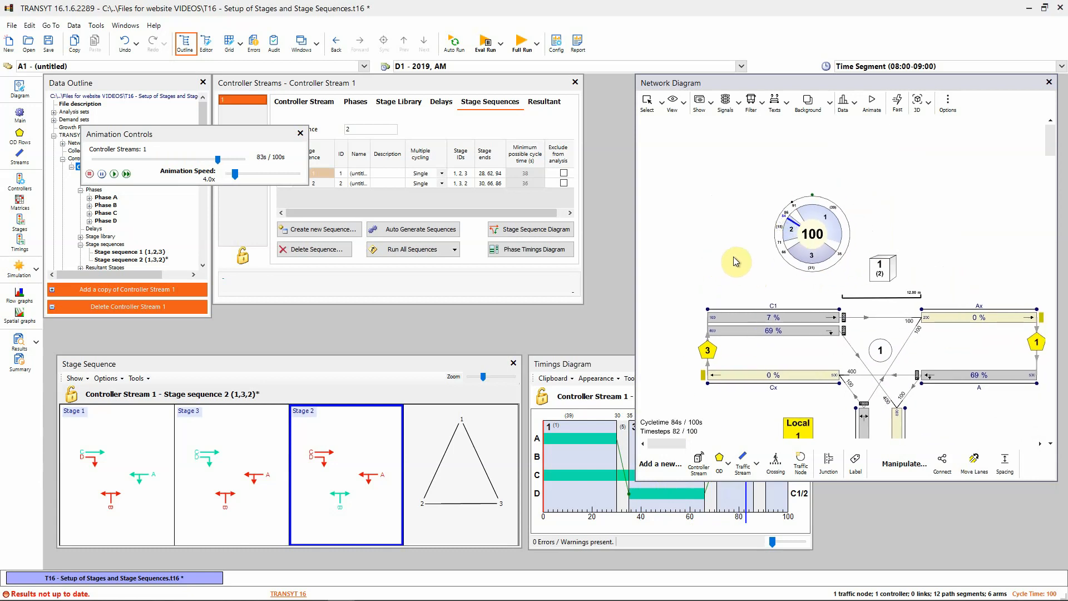
scroll(736, 261, down, 1)
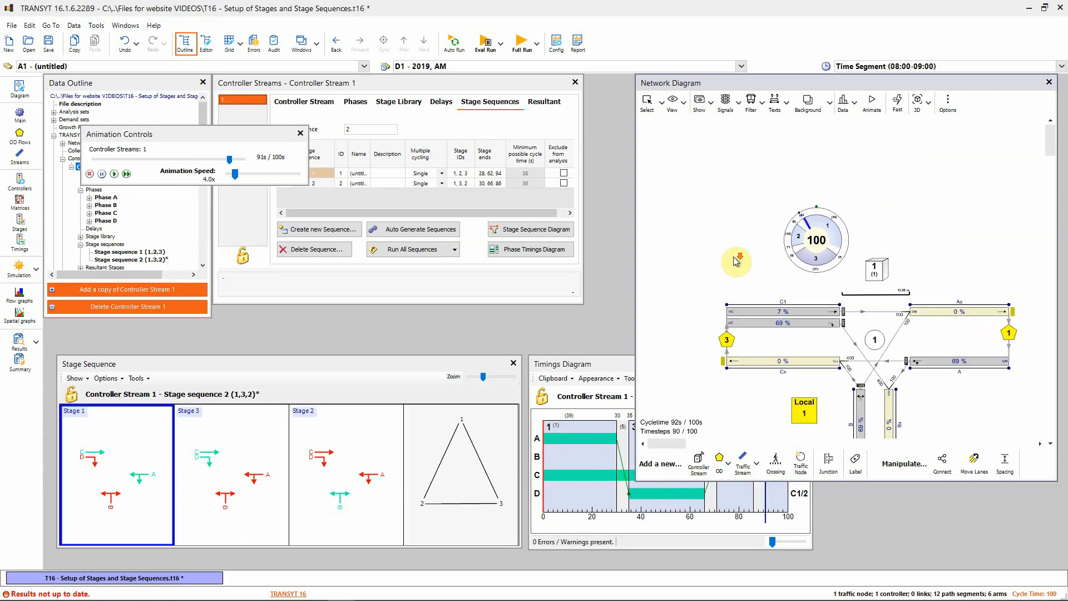
scroll(736, 261, up, 3)
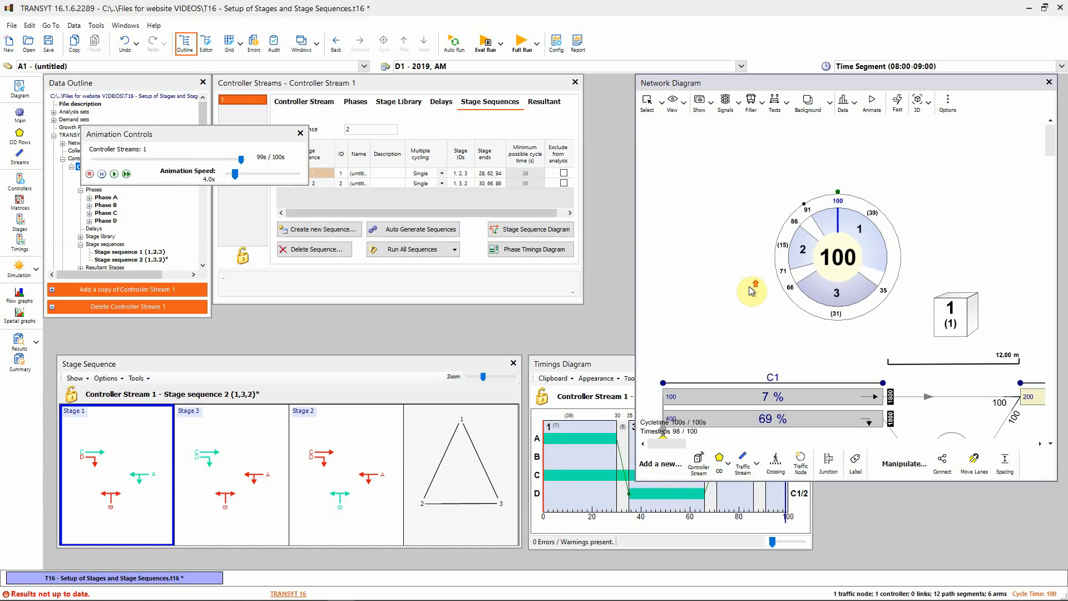
scroll(746, 270, down, 2)
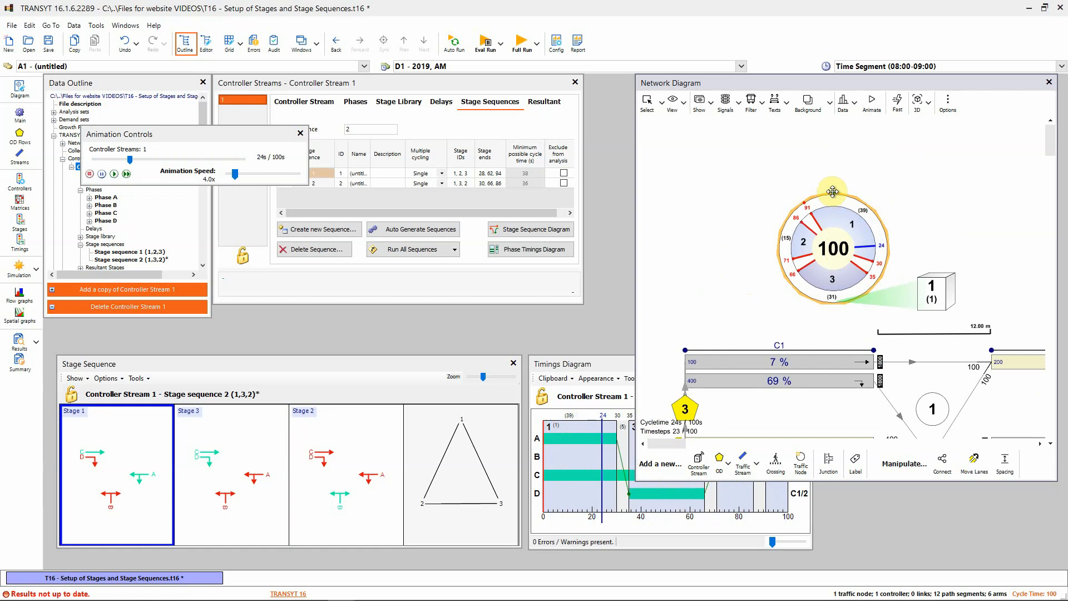
mouse_move(833, 191)
mouse_down()
mouse_move(832, 145)
mouse_move(837, 238)
mouse_move(833, 193)
mouse_up()
click(834, 243)
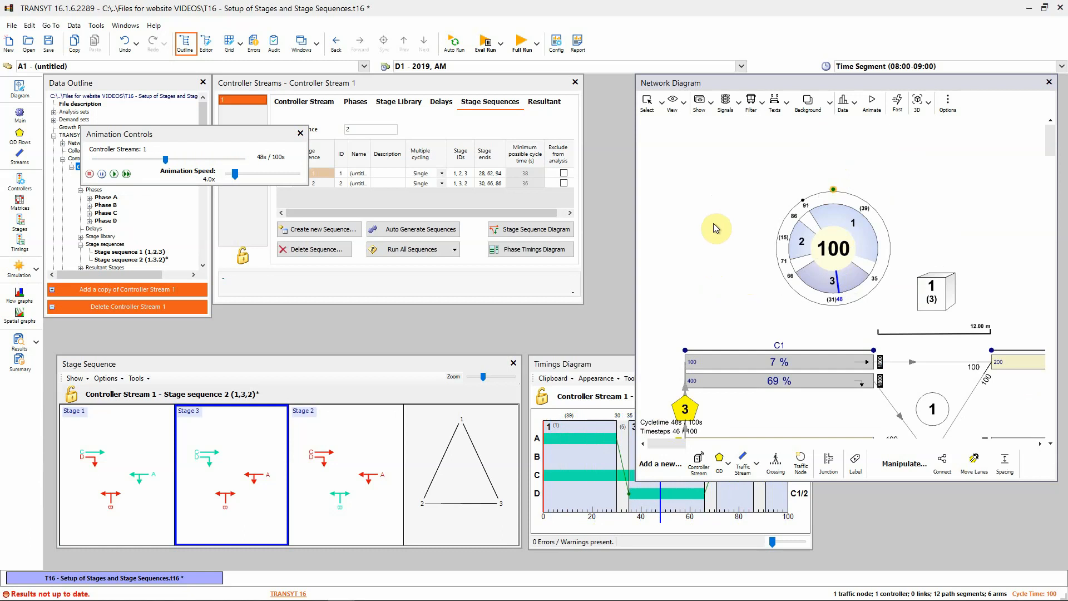
scroll(714, 228, up, 1)
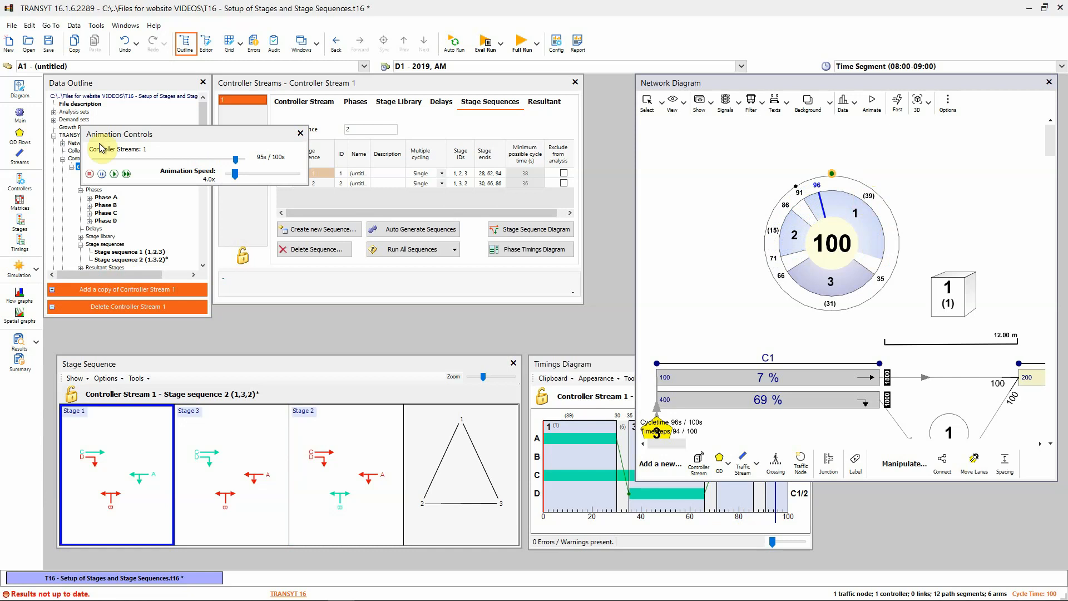
- Stop the animation and move the start of Stage 3 to 45 s on the timing wheel, with the Timings Diagram in view
click(90, 173)
click(760, 149)
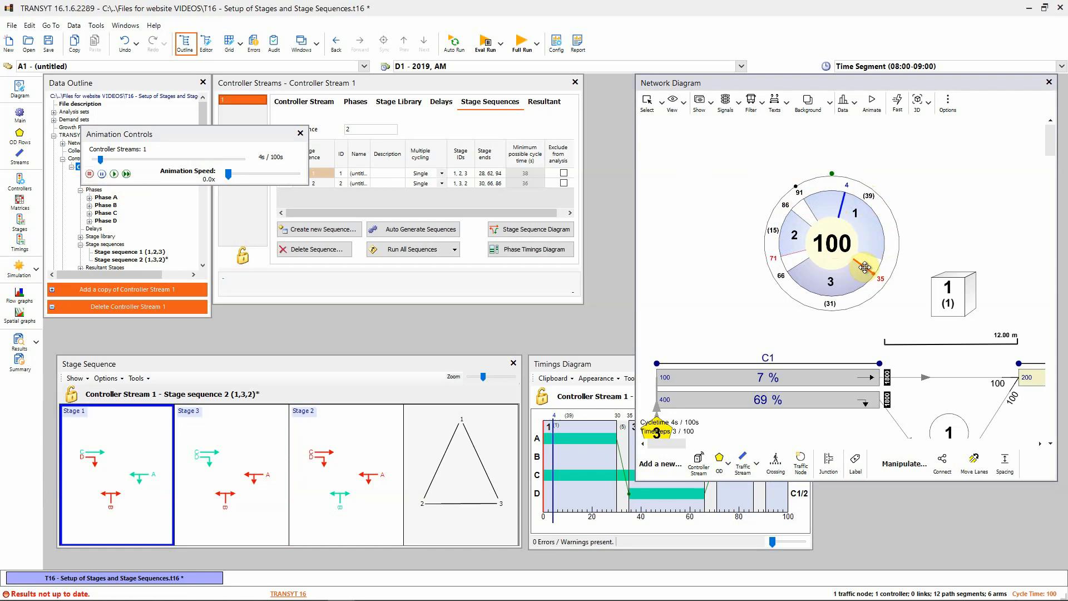
mouse_move(865, 268)
mouse_down()
mouse_move(828, 283)
mouse_move(865, 278)
mouse_up()
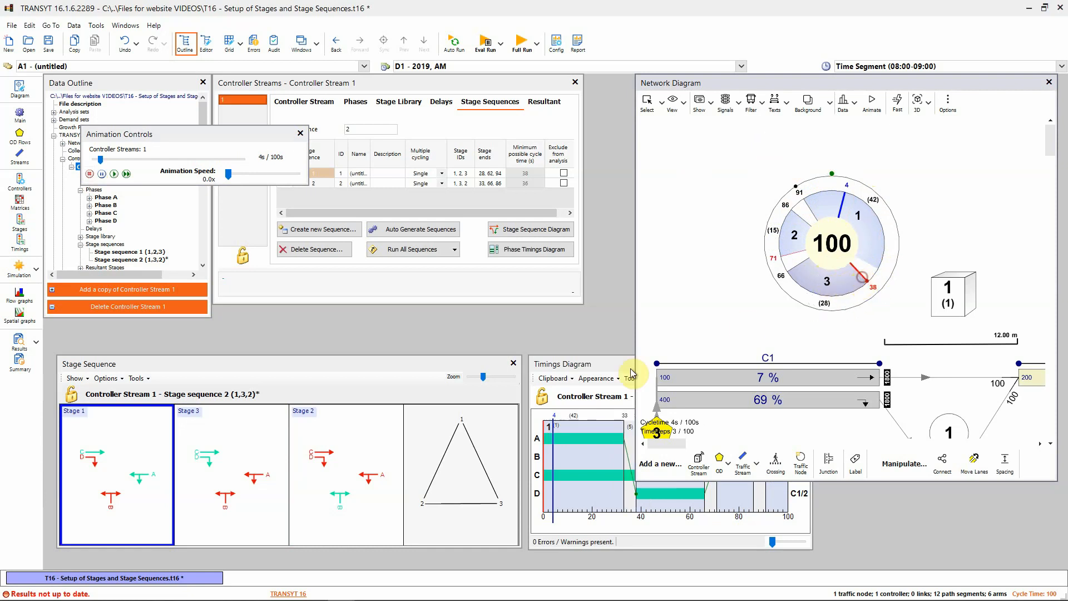
drag(608, 363, 503, 333)
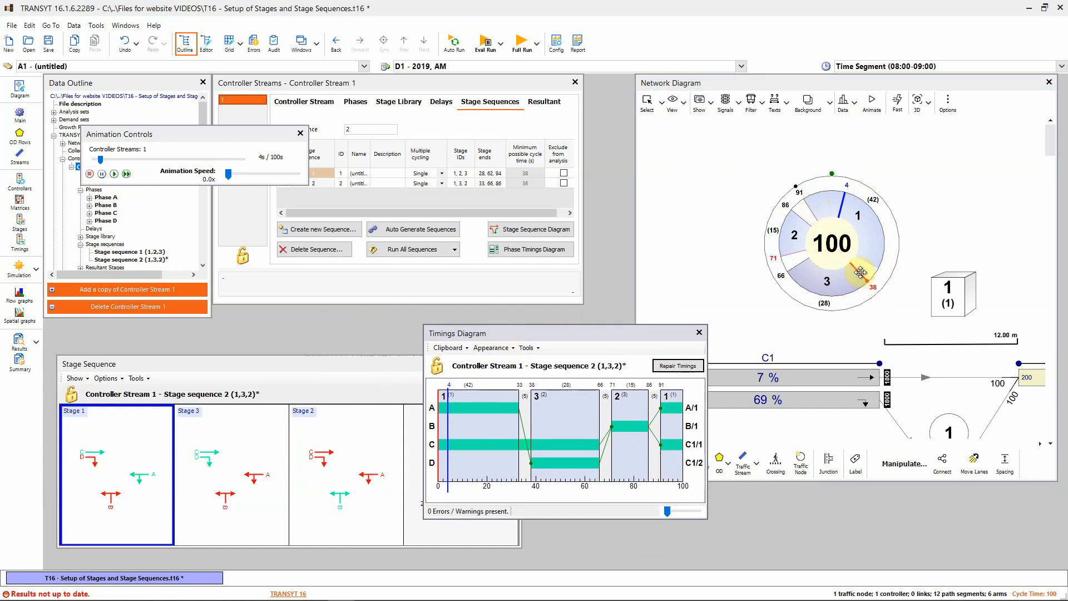
mouse_move(860, 272)
mouse_down()
mouse_move(835, 279)
mouse_move(872, 273)
mouse_move(845, 280)
mouse_up()
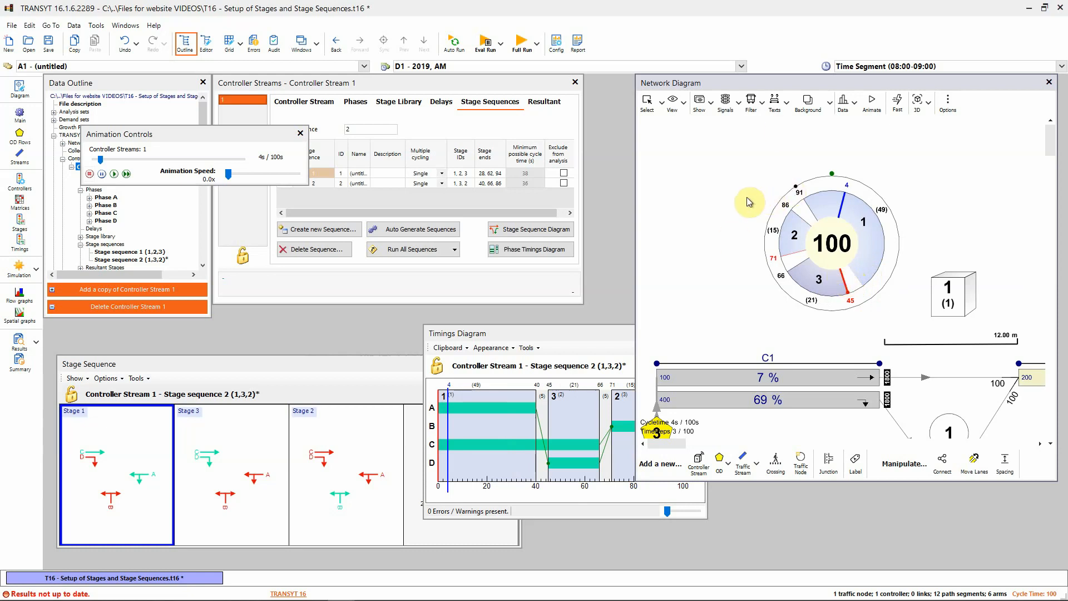
- Rotate all stage timings together on the timing wheel so that Stage 1 starts at 90 s
scroll(746, 197, down, 1)
scroll(746, 197, up, 4)
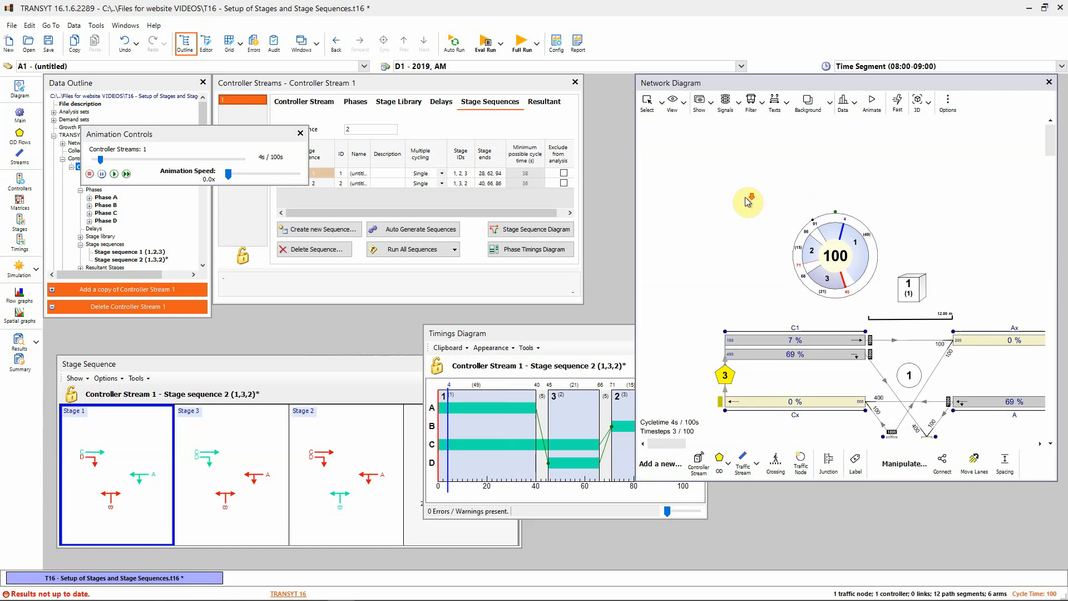
scroll(746, 197, up, 1)
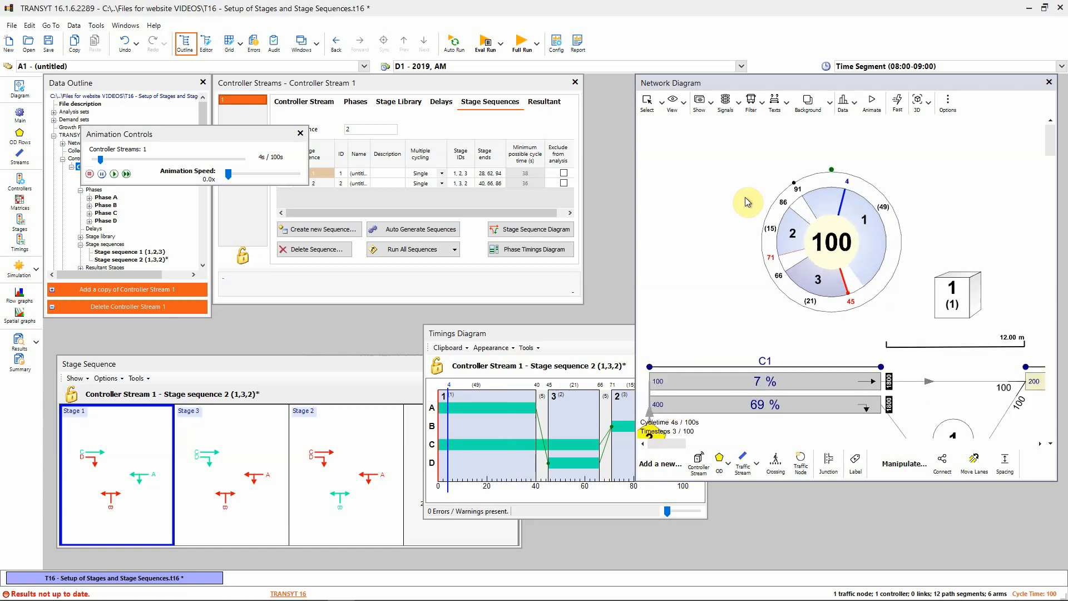
scroll(746, 197, down, 2)
scroll(745, 197, up, 2)
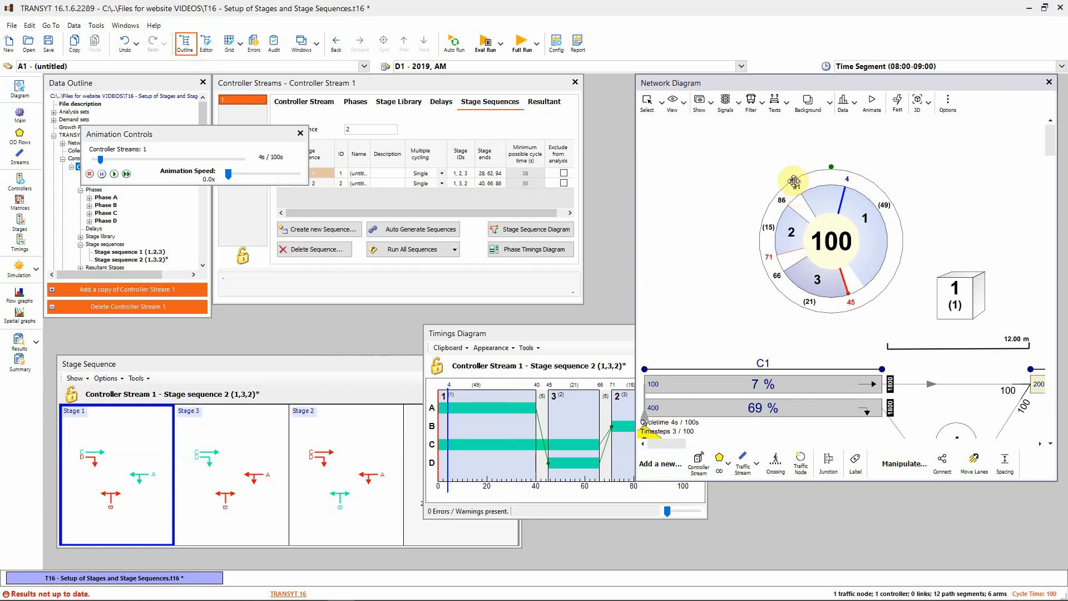
mouse_move(794, 181)
mouse_down()
mouse_move(829, 169)
mouse_move(881, 187)
mouse_move(902, 228)
mouse_move(897, 276)
mouse_move(900, 230)
mouse_move(857, 184)
mouse_move(816, 191)
mouse_move(884, 189)
mouse_move(909, 225)
mouse_move(894, 191)
mouse_move(823, 170)
mouse_move(789, 184)
mouse_up()
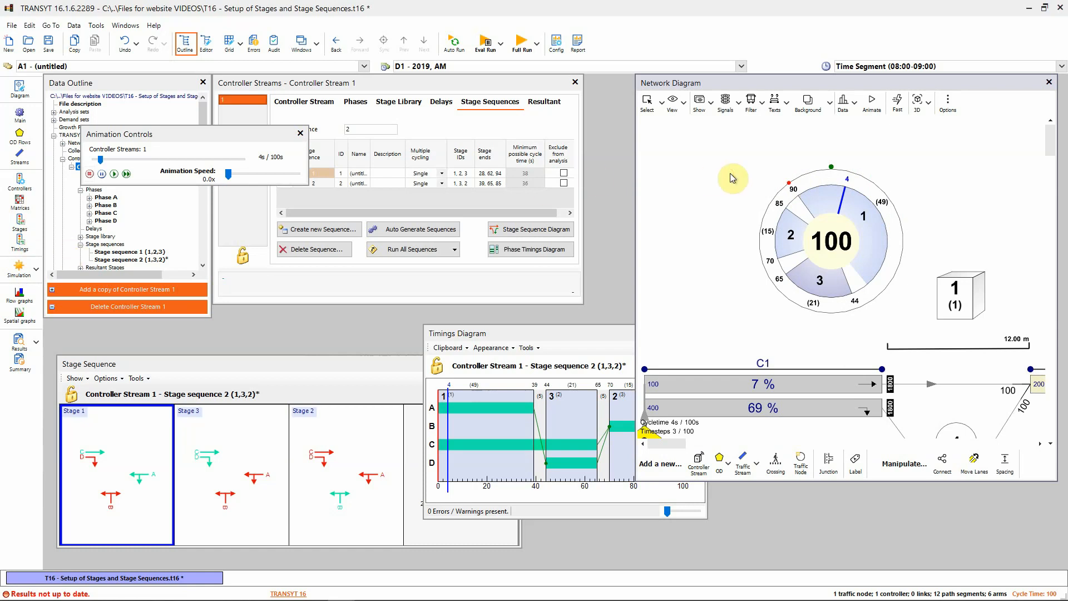
- Bring the junction and timing wheel into view and restart the signal animation at a speed of 3.0x
scroll(717, 184, down, 3)
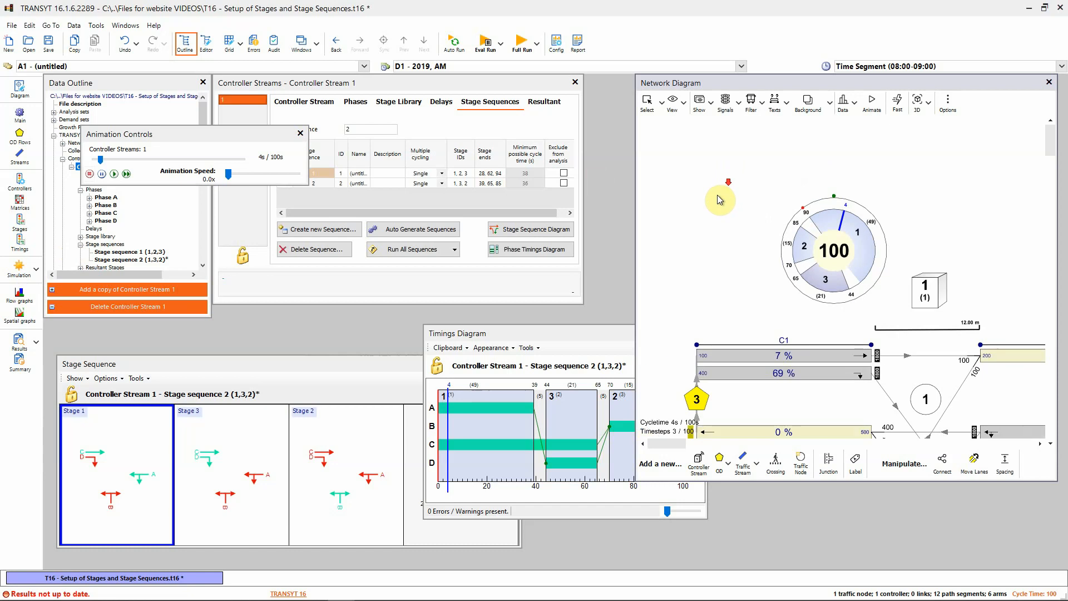
drag(716, 218, 683, 201)
scroll(683, 200, up, 2)
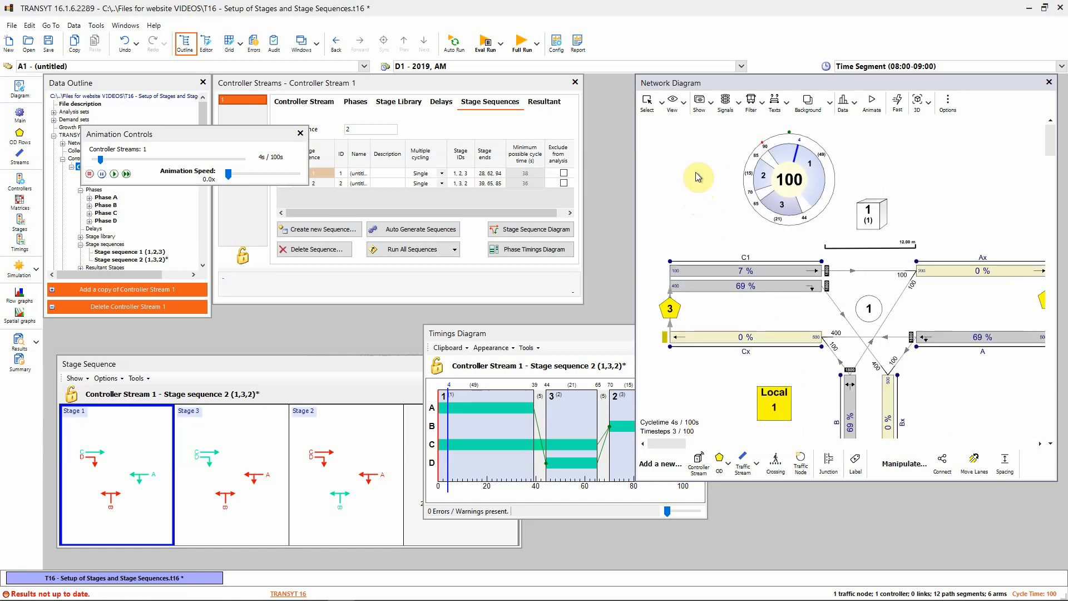
click(114, 174)
drag(233, 178, 234, 174)
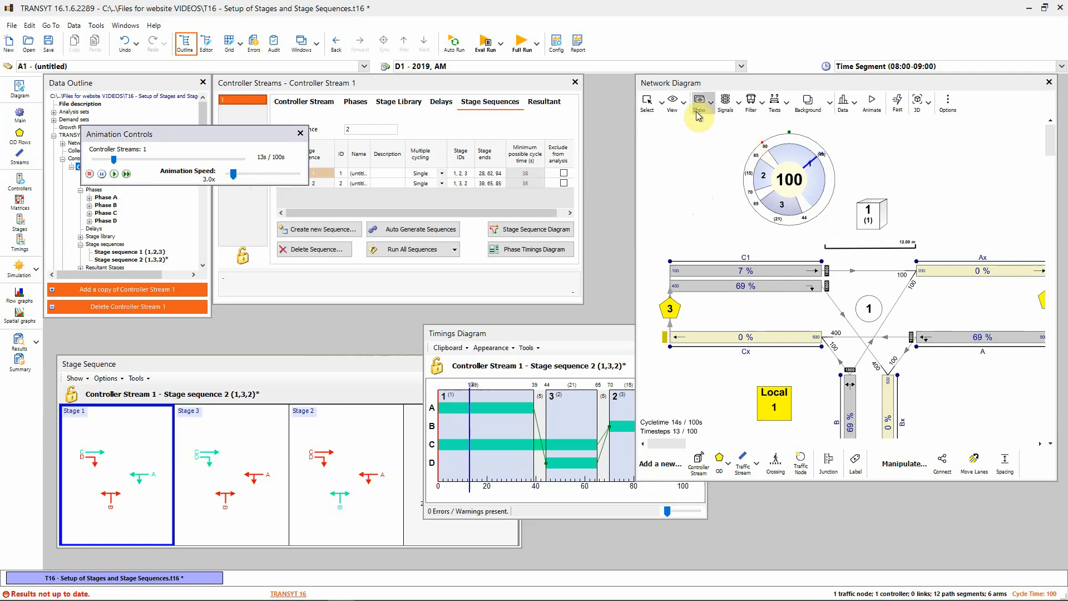
- Turn on Always show phases in the Network Diagram to view the phase signals, and turn it off again
click(734, 106)
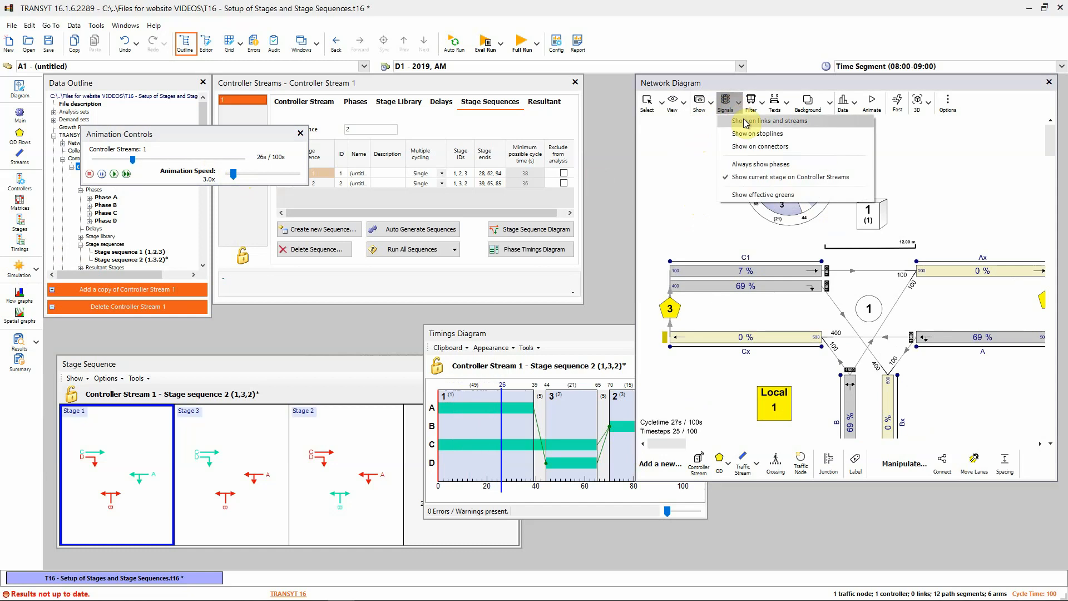
click(757, 165)
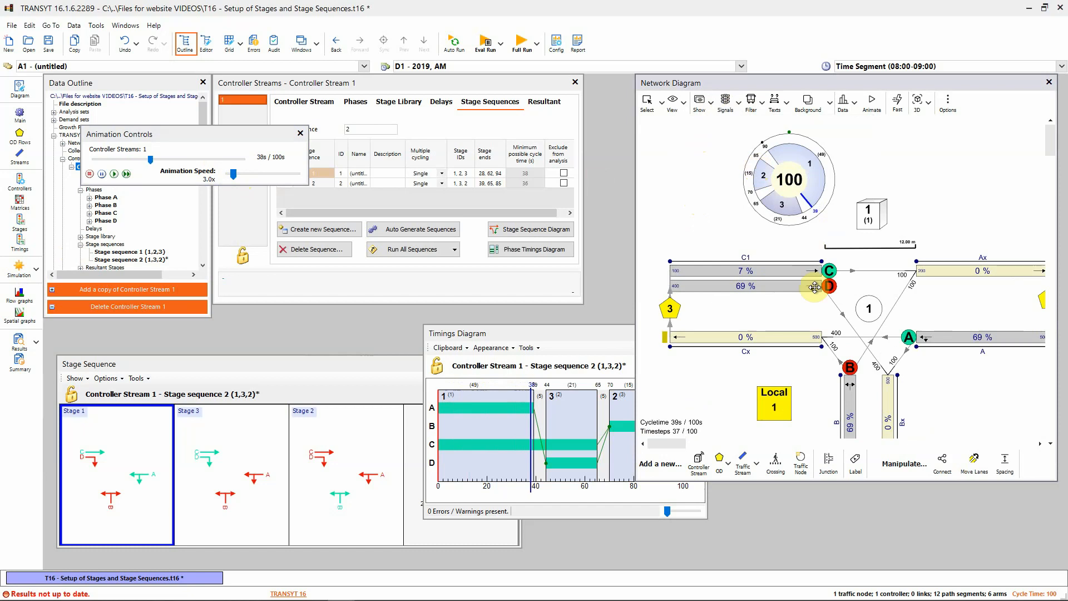
click(737, 106)
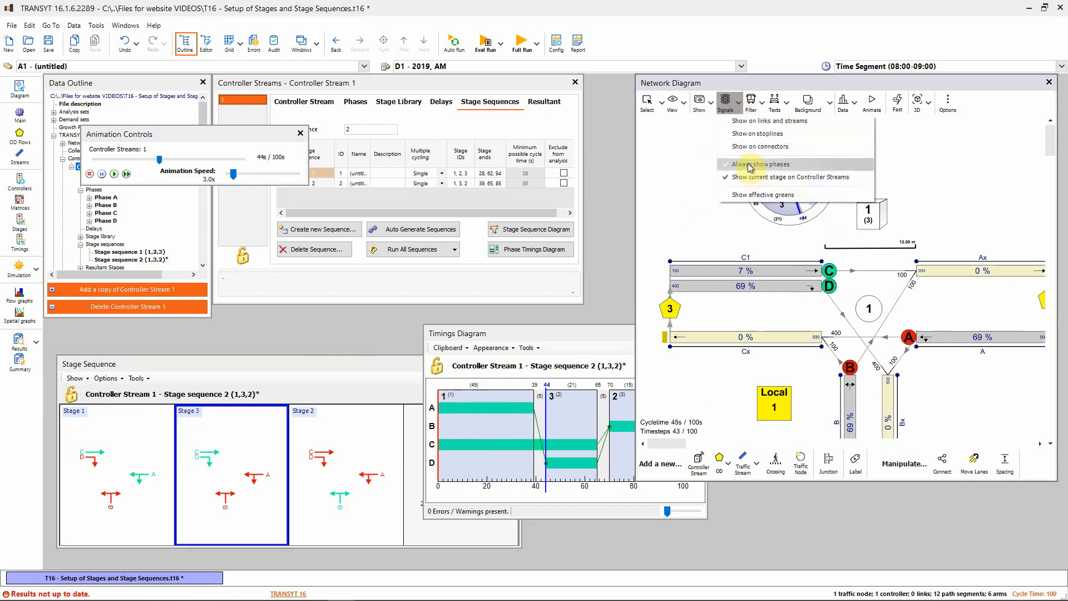
click(747, 168)
- Display the signal states on the connectors in the Network Diagram, and turn that display off again
click(729, 104)
click(755, 151)
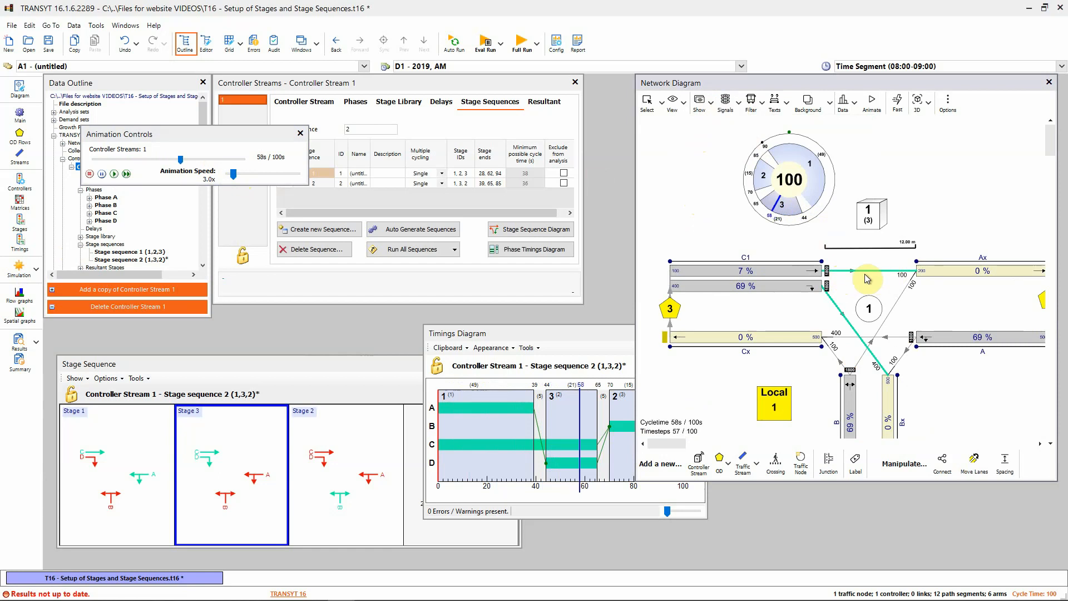
click(730, 104)
click(757, 146)
- Turn on Show on stoplines for the signals and examine the stopline colours during the animation
click(726, 103)
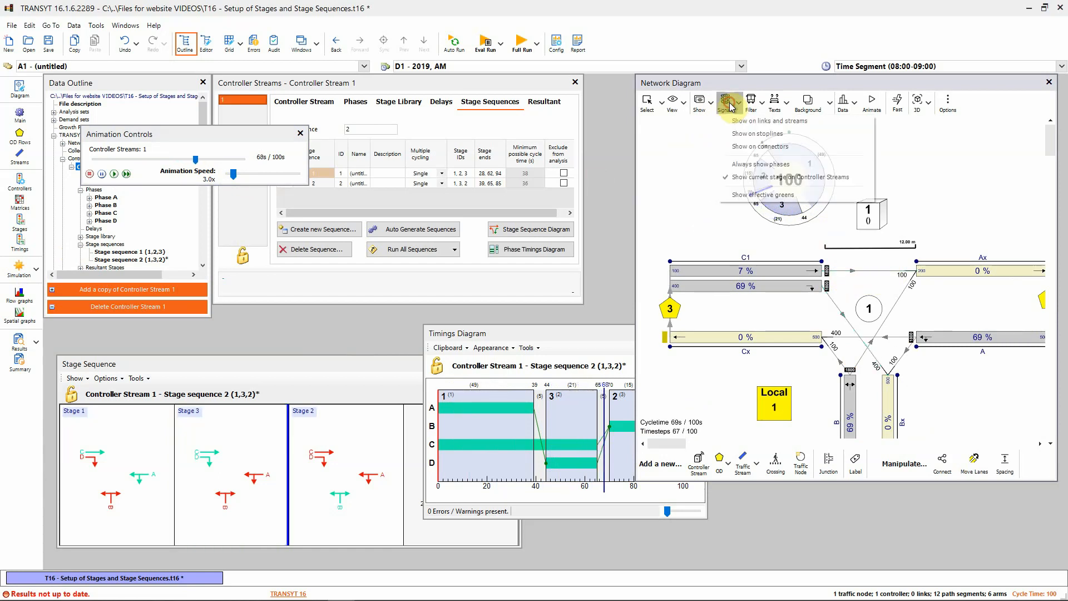
click(745, 136)
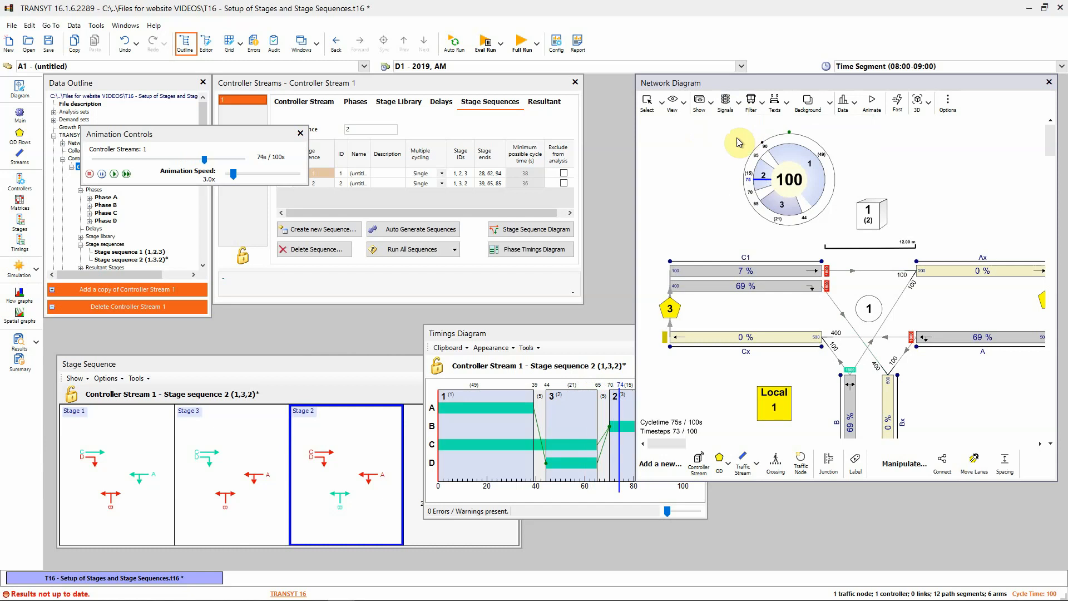
scroll(716, 196, up, 2)
scroll(671, 197, up, 1)
scroll(715, 202, down, 2)
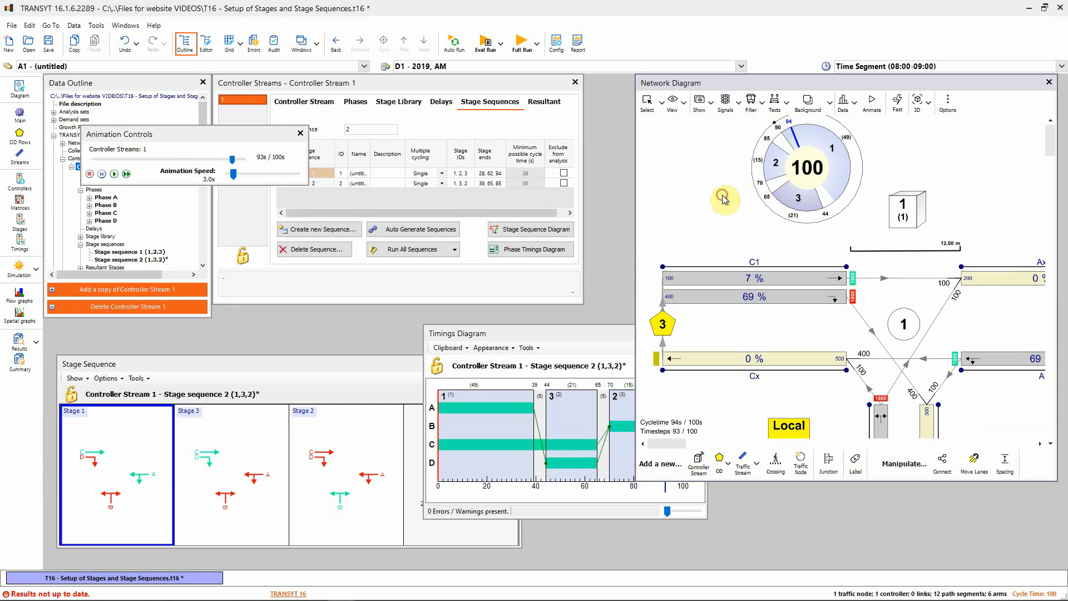
scroll(725, 200, up, 1)
scroll(725, 200, down, 1)
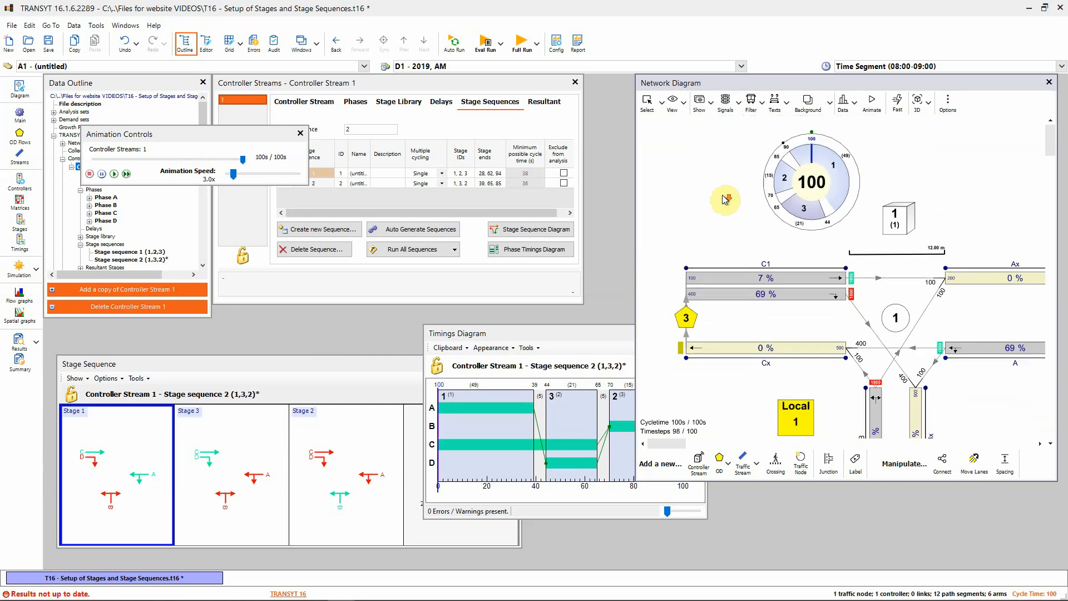
- Turn on Show on links and streams for the signals and examine the link colours across the junction during the animation
click(739, 103)
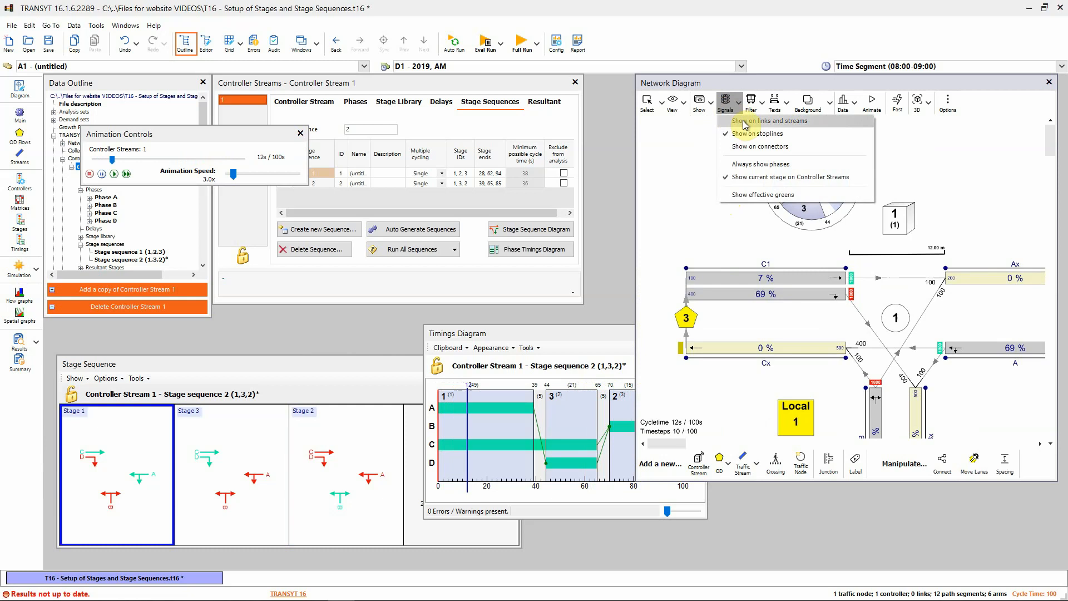
click(744, 122)
scroll(725, 189, down, 2)
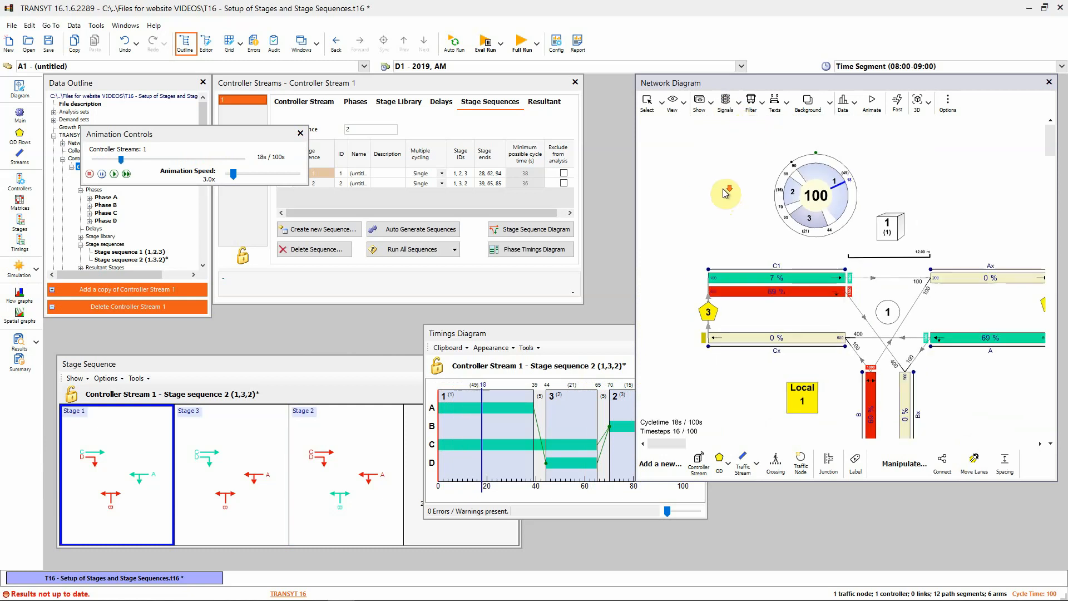
scroll(712, 178, up, 3)
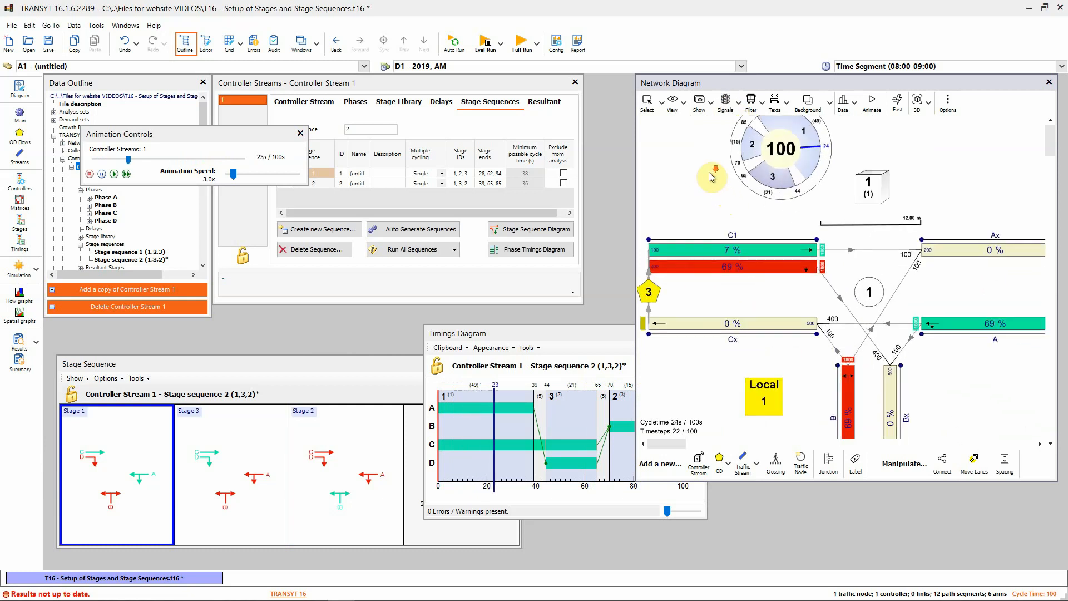
scroll(711, 177, down, 2)
scroll(729, 195, down, 4)
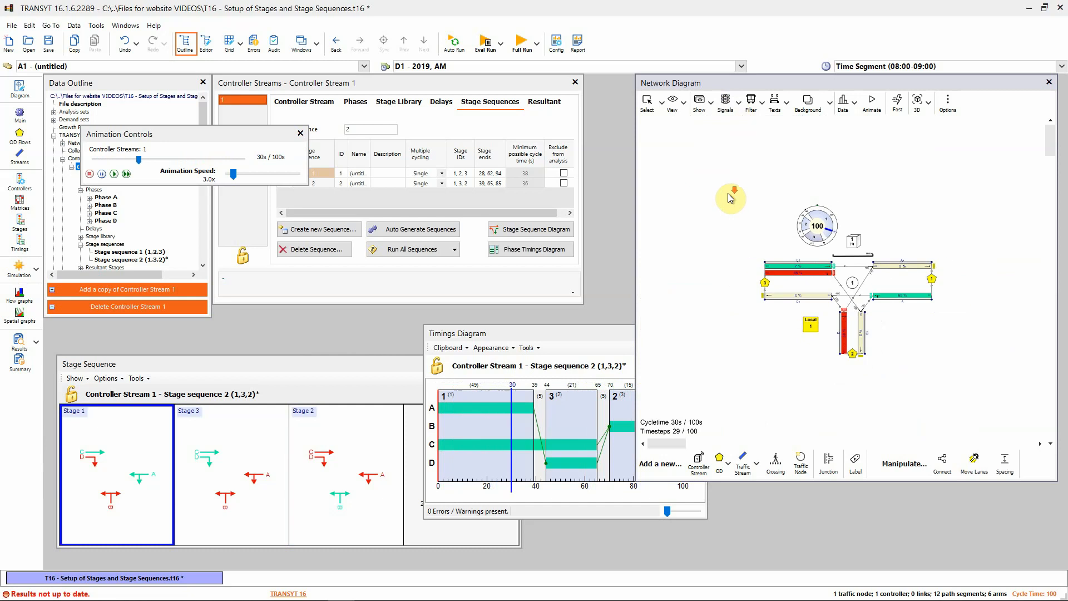
scroll(731, 198, up, 3)
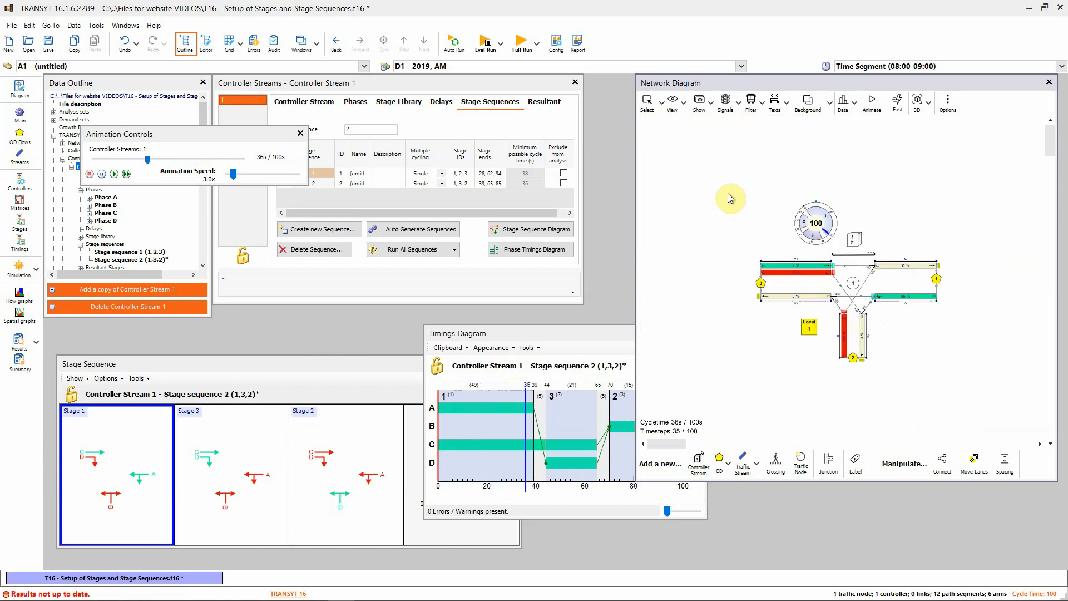
scroll(717, 197, up, 3)
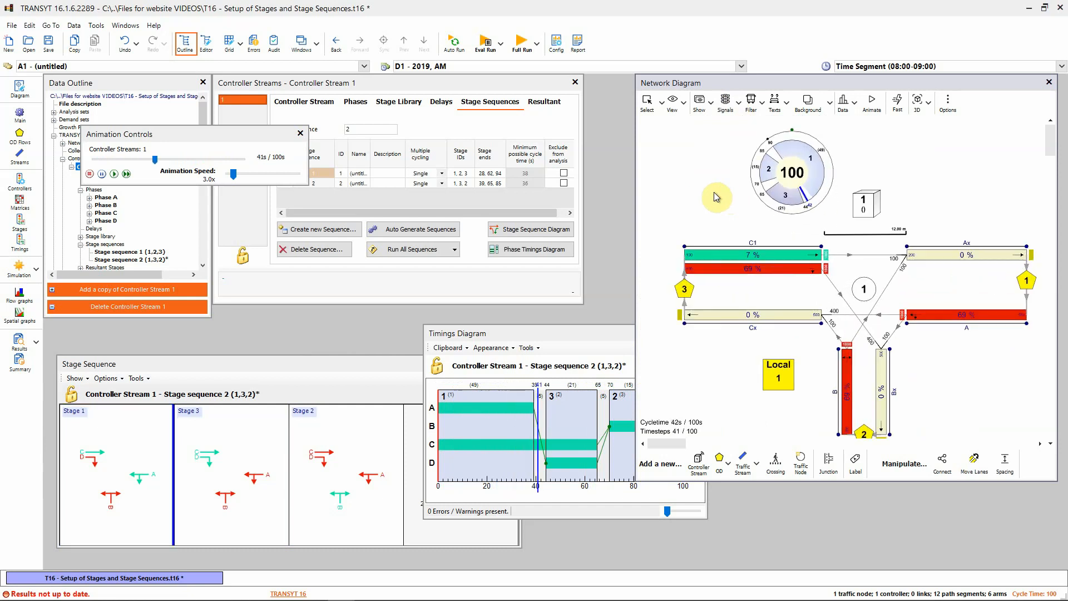
- Set the signal animation speed to 7.5x and pause the animation
click(234, 177)
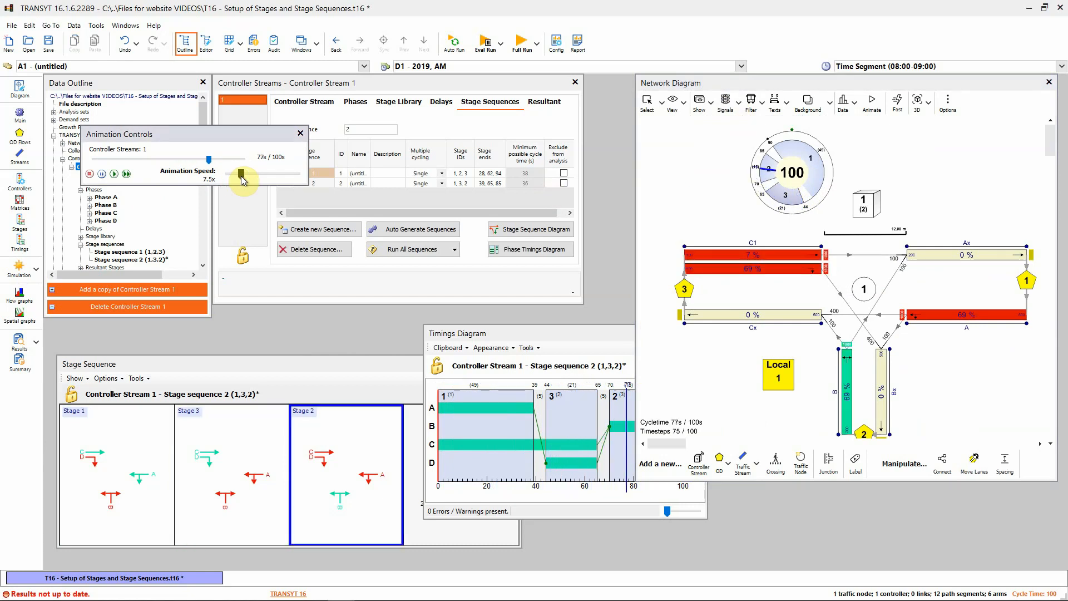
click(103, 174)
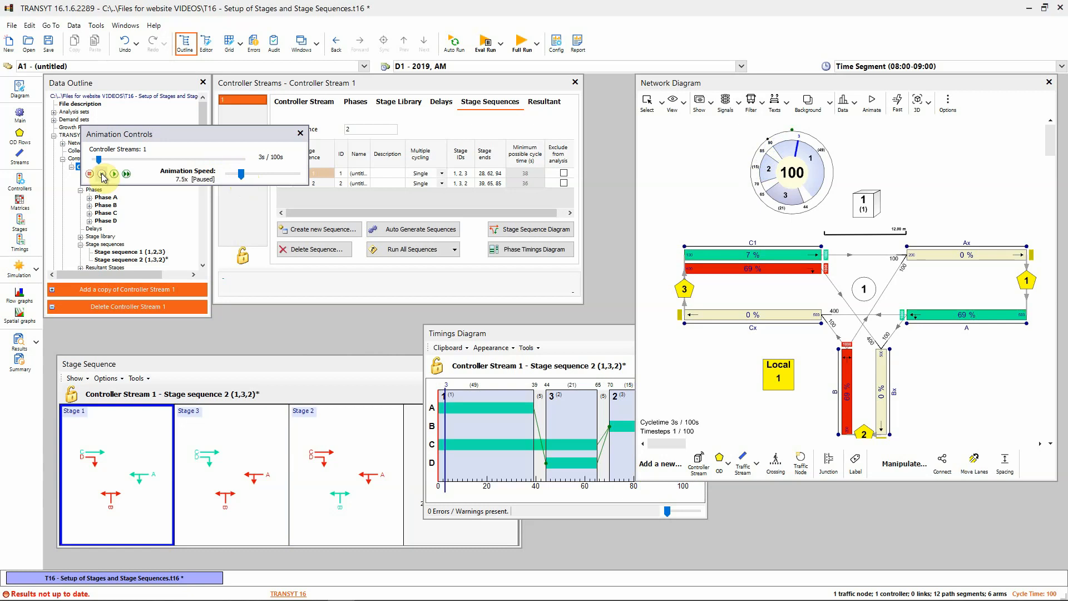
- Turn off the signal display on stoplines and on links and streams, and turn the stopline display back on
click(725, 104)
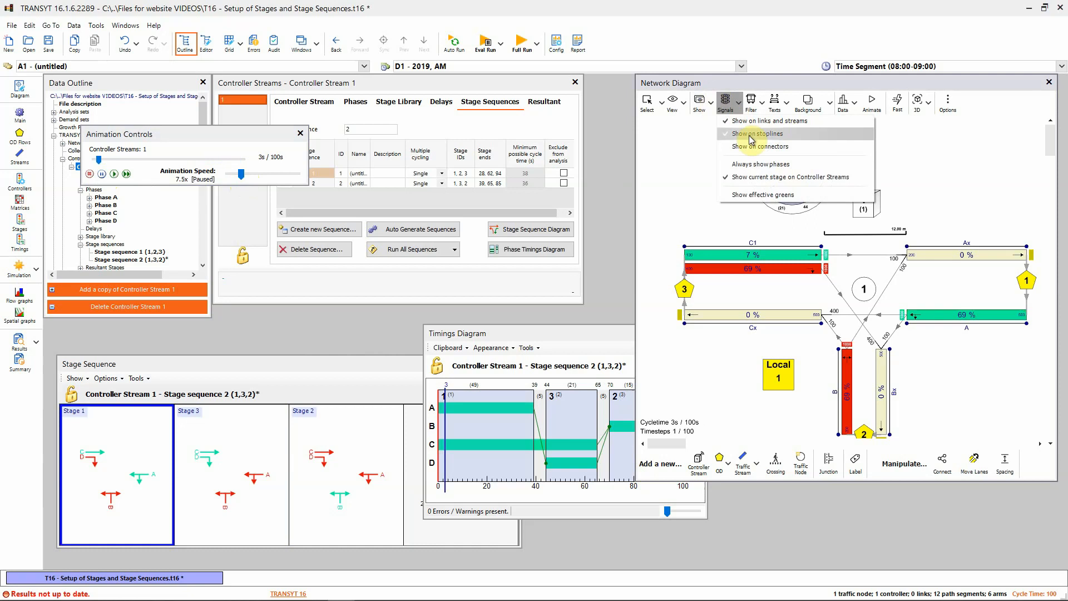
click(749, 136)
click(726, 102)
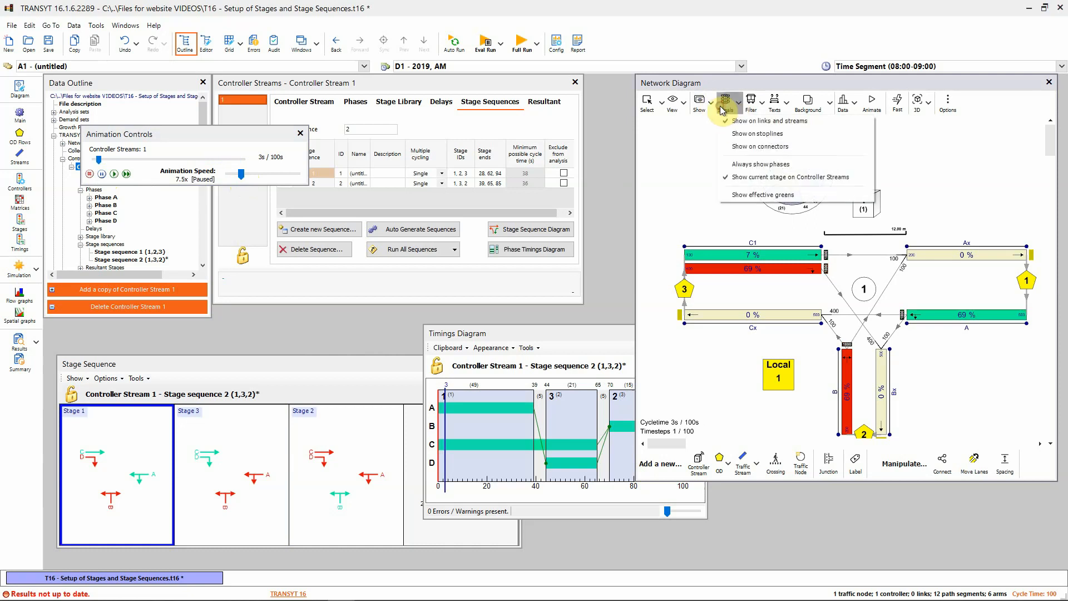
click(741, 123)
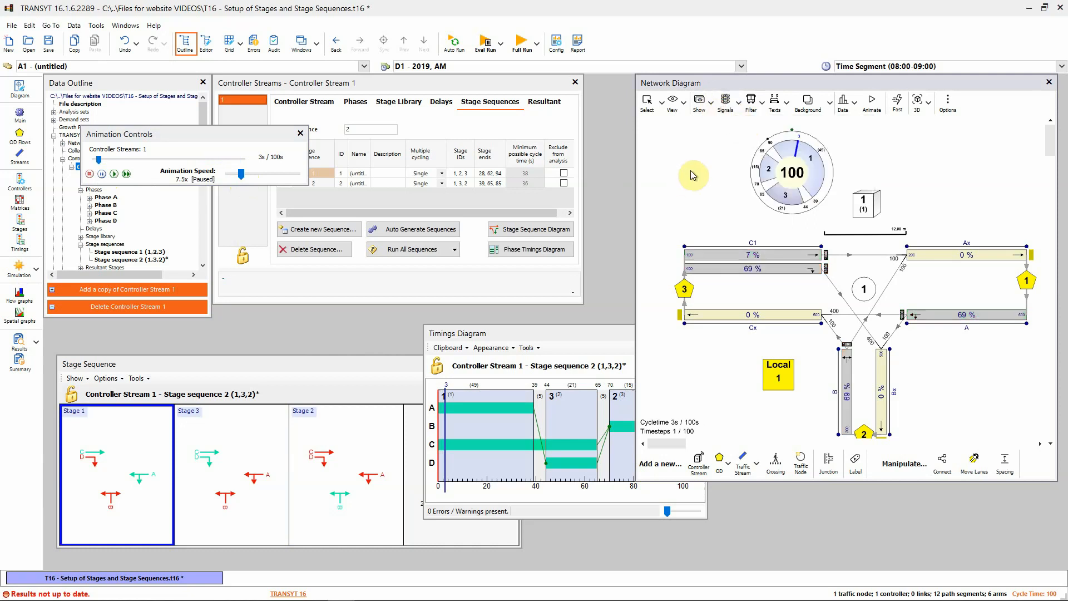
click(726, 101)
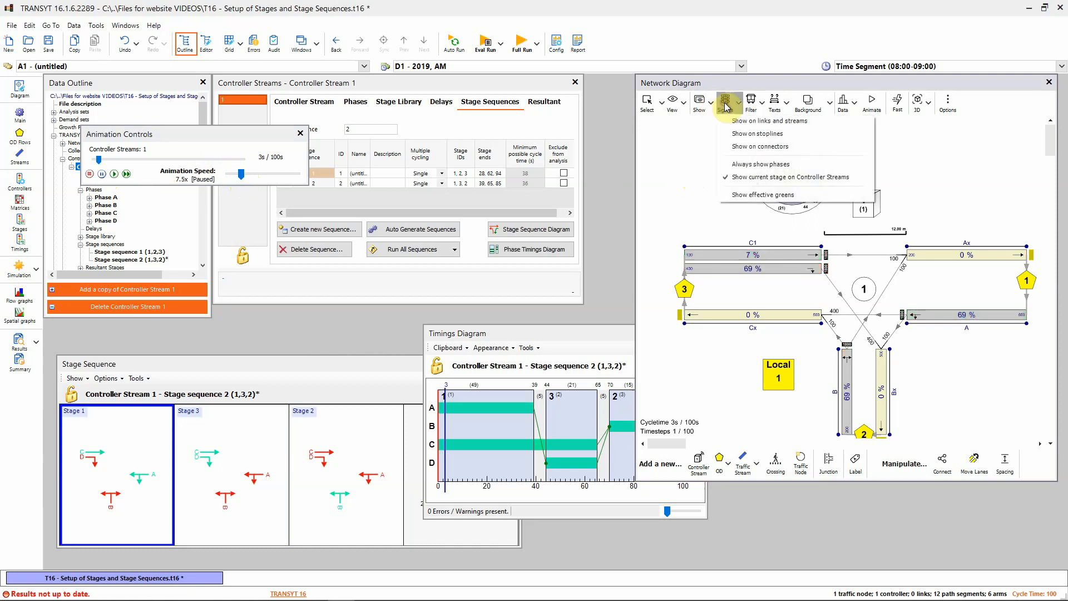
click(750, 135)
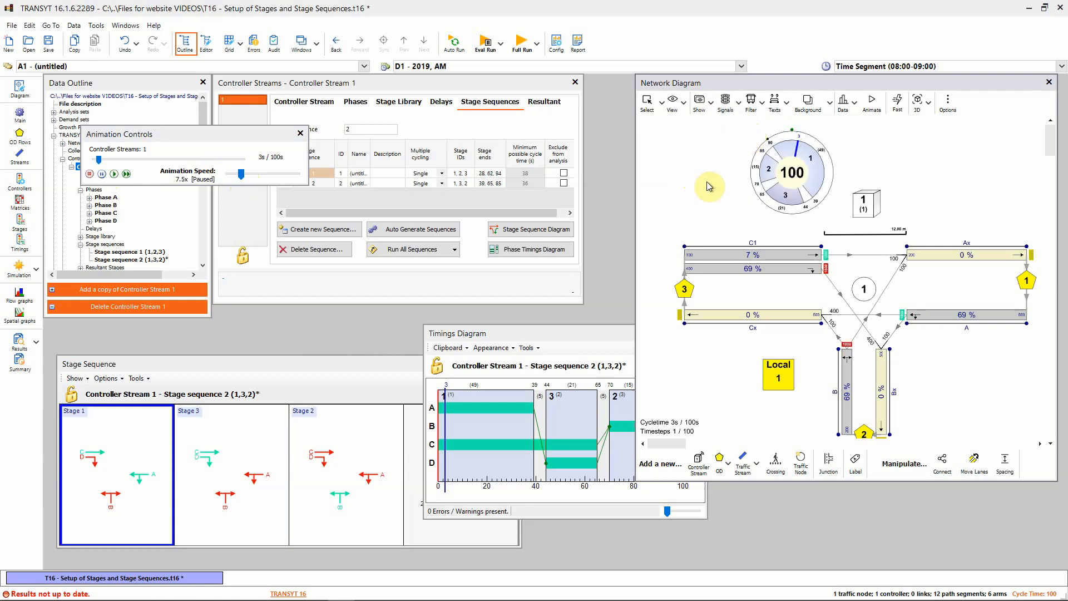
- Overlay Traffic (Queues and Occupancy) on the Network Diagram, watch the animation at 7.5x speed, and close the animation controls
click(855, 103)
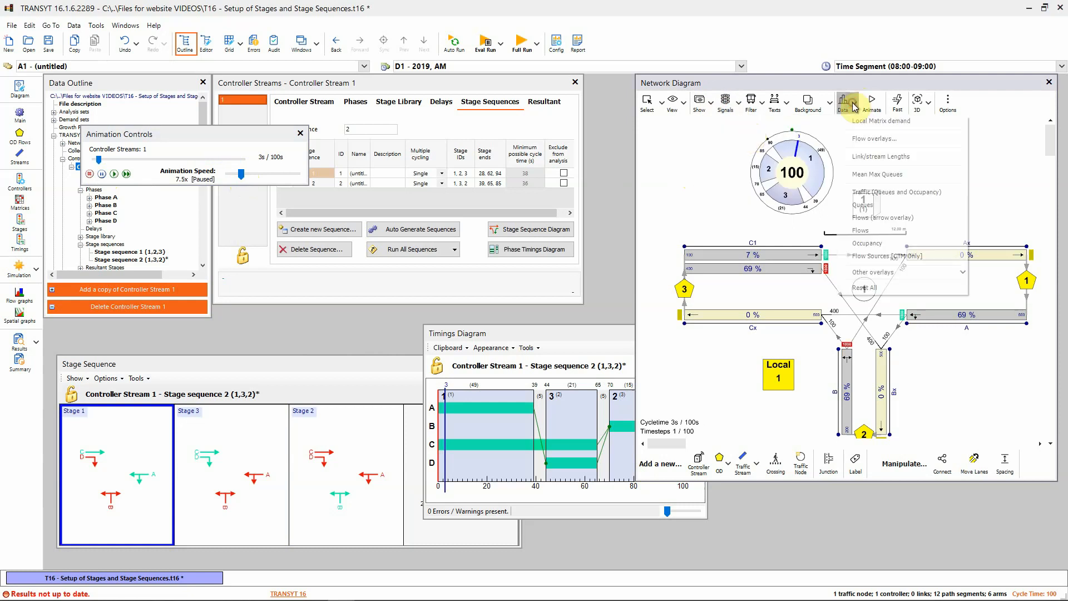
click(871, 194)
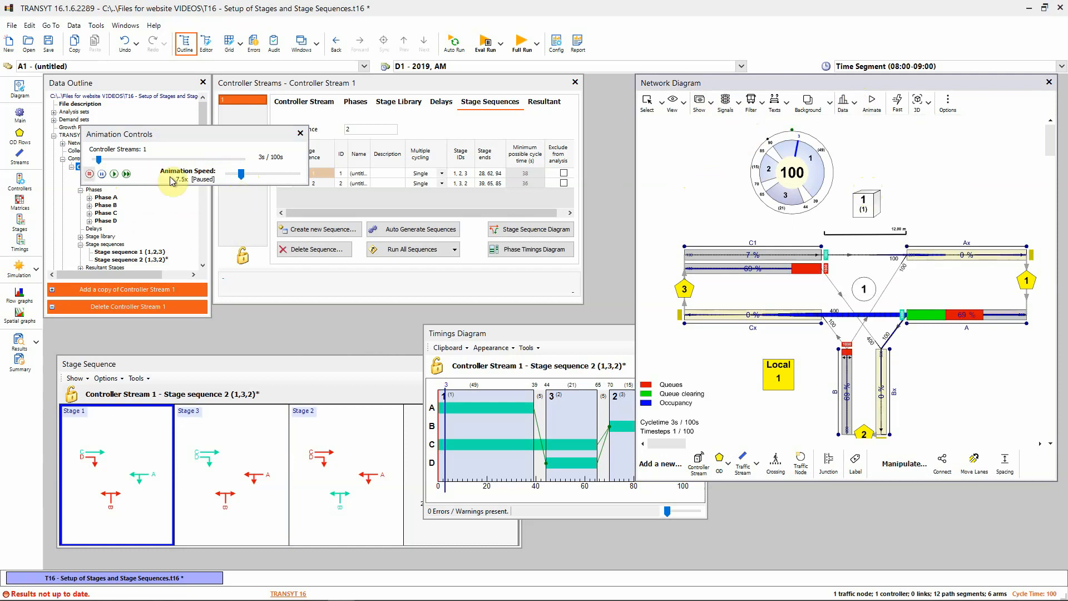
click(114, 174)
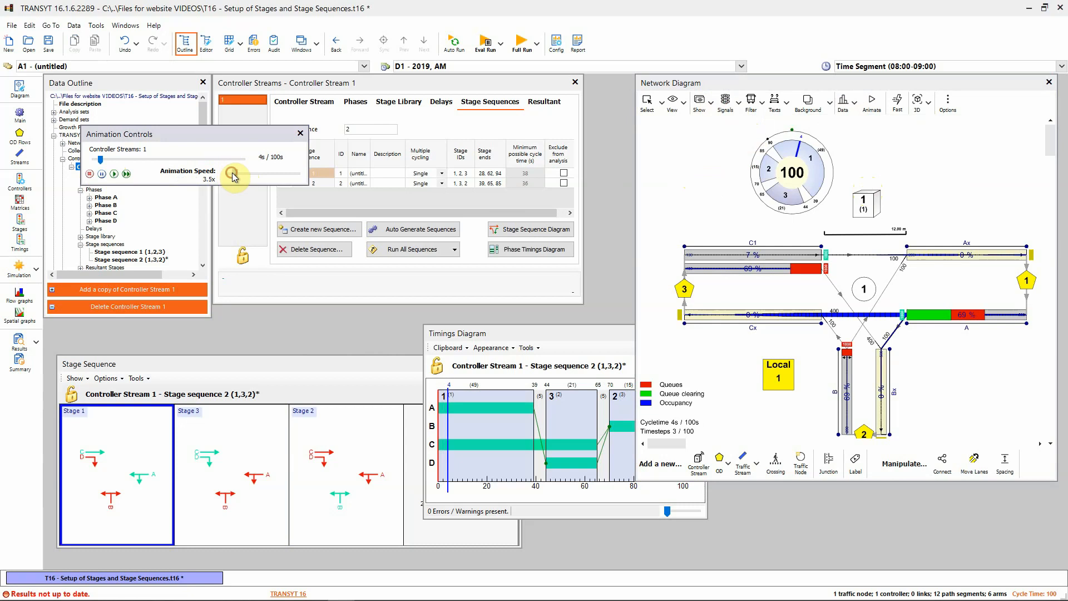
drag(233, 177, 244, 177)
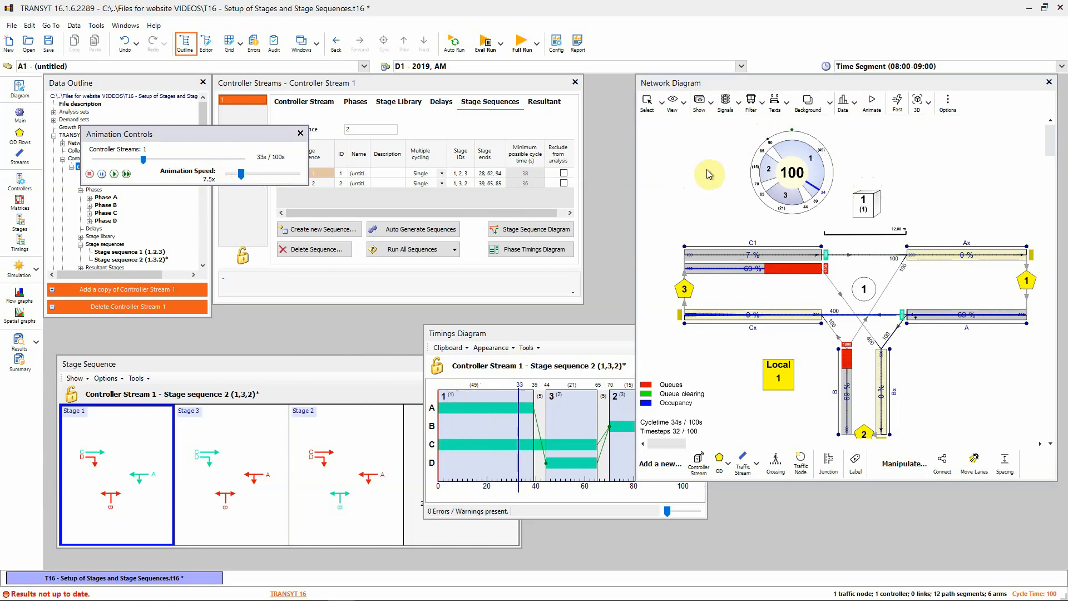
scroll(707, 188, down, 1)
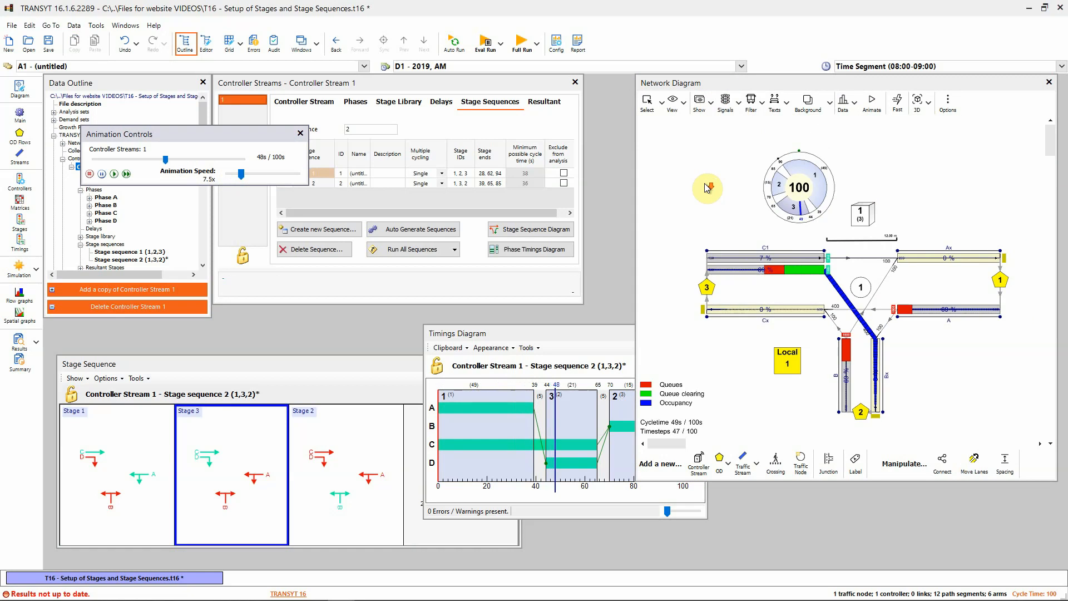
scroll(707, 188, up, 1)
scroll(707, 188, down, 1)
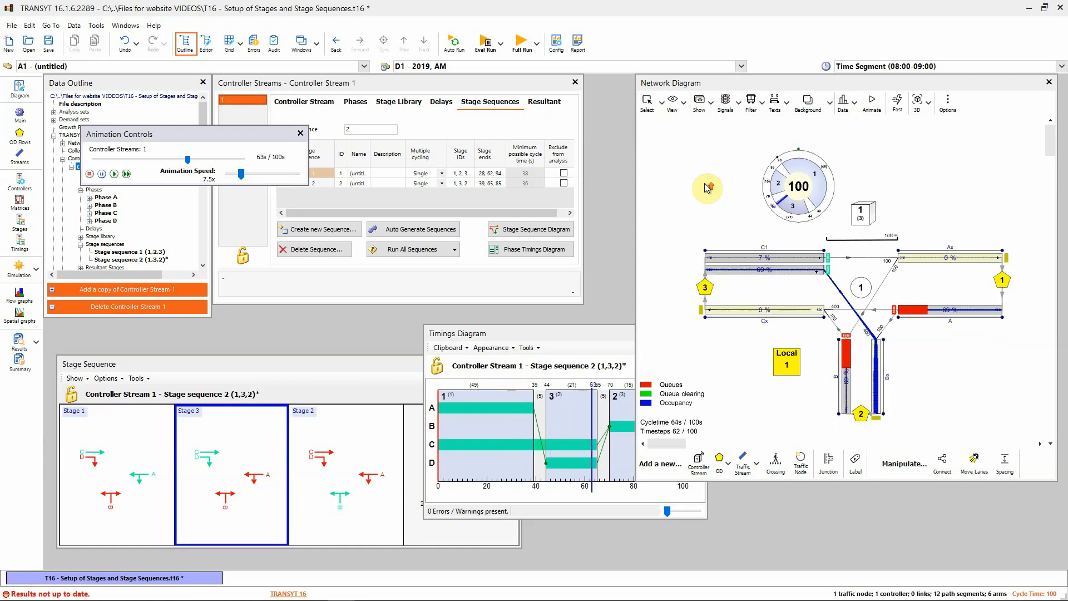
scroll(707, 189, up, 1)
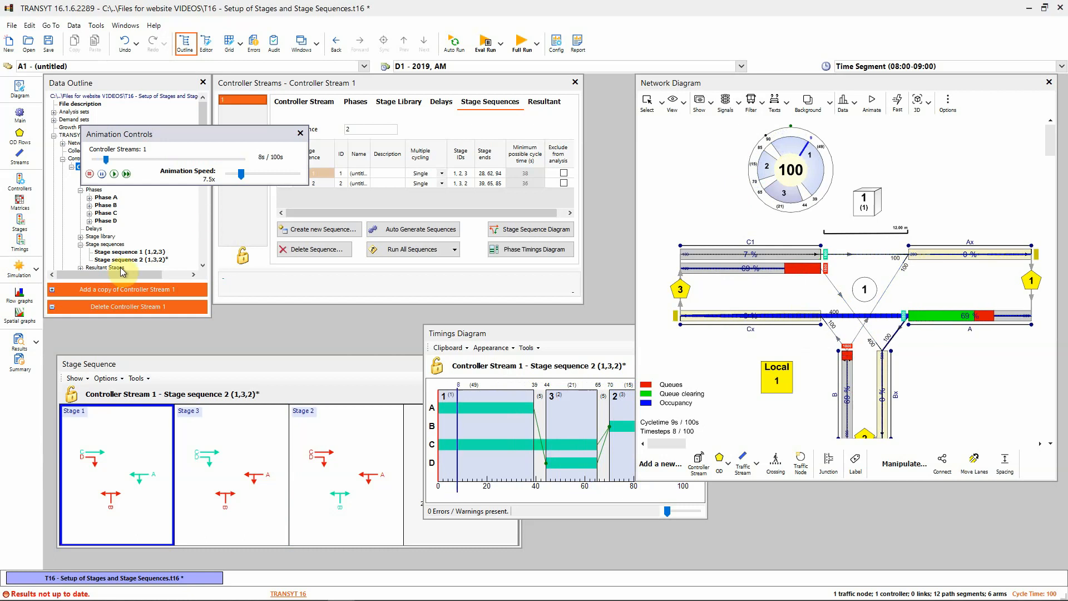
click(101, 174)
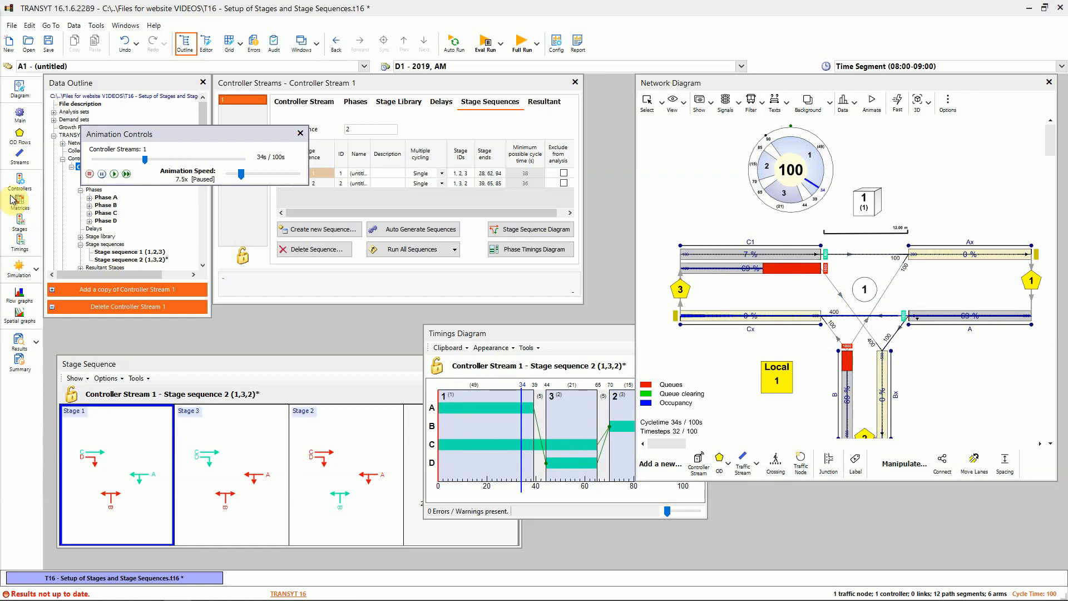
click(300, 133)
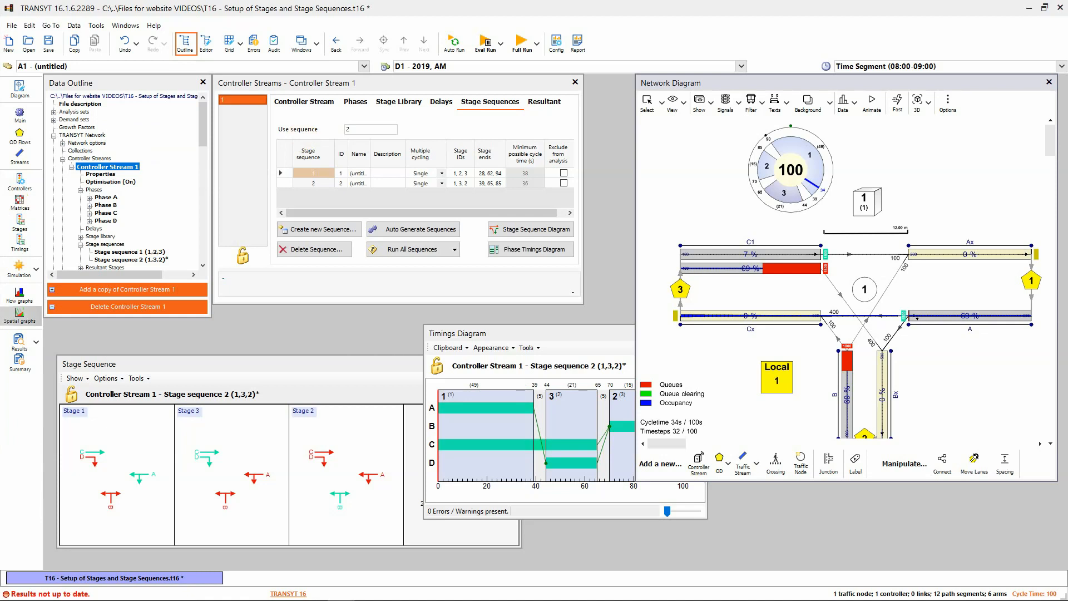
- Set the intergreen from phase D to phase B to 10 in the Intergreen Matrix and close the matrix
click(19, 202)
click(91, 182)
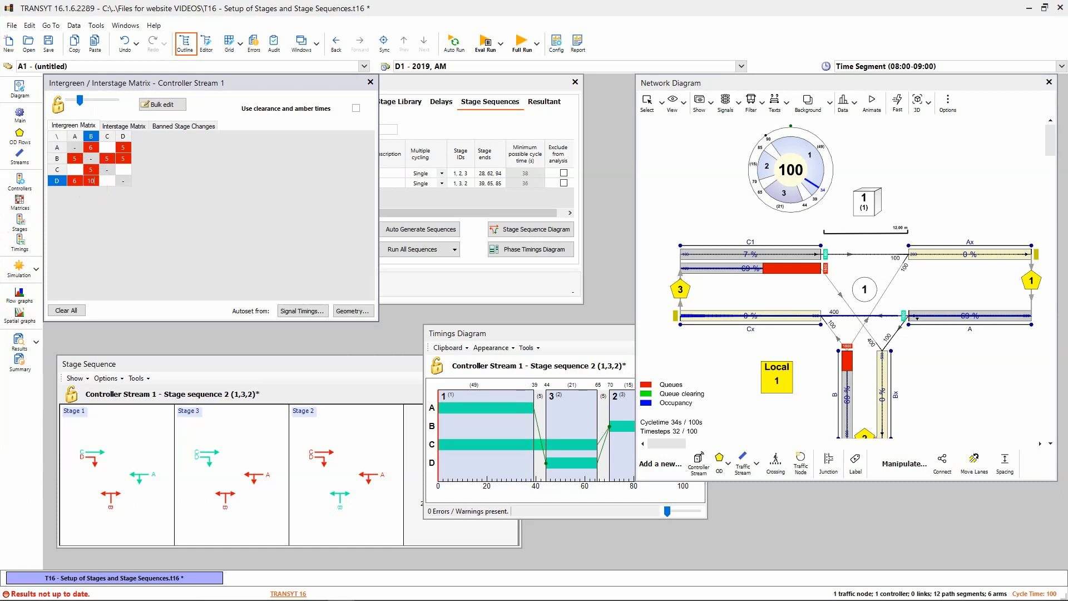
click(79, 183)
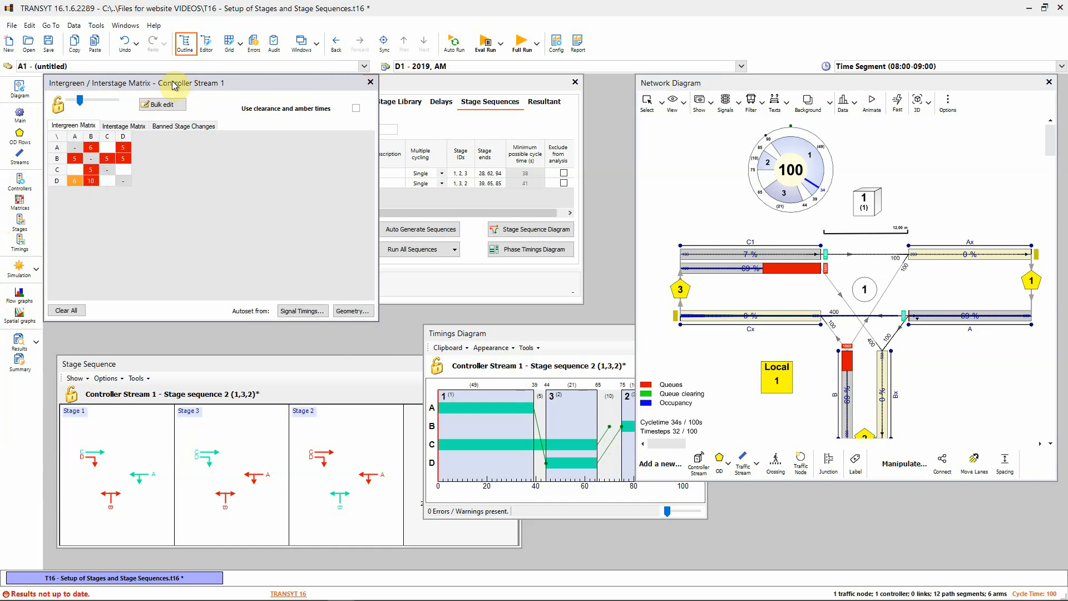
drag(172, 84, 225, 144)
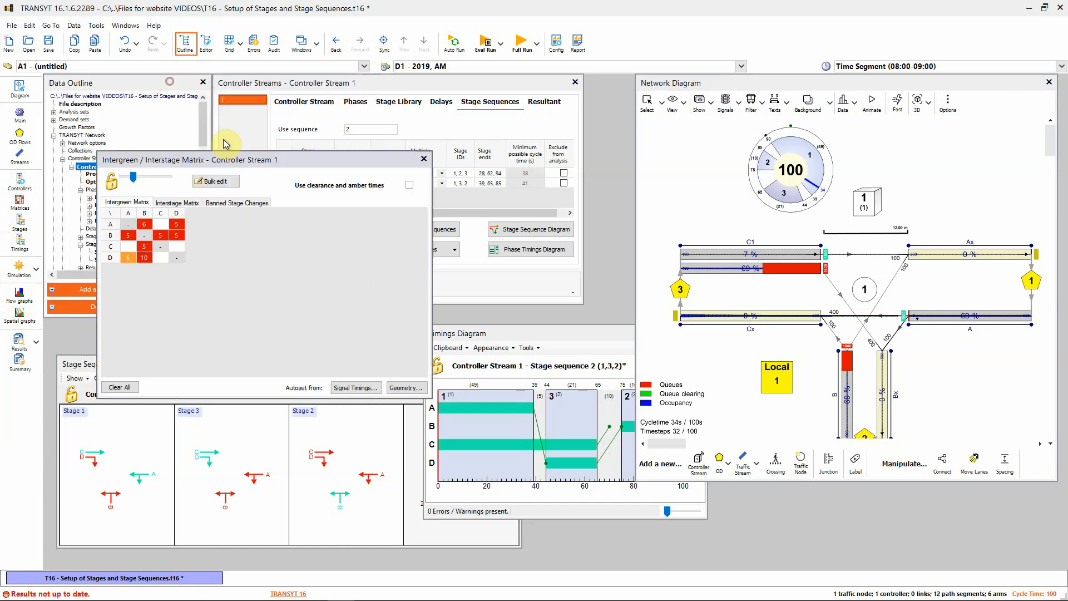
click(424, 162)
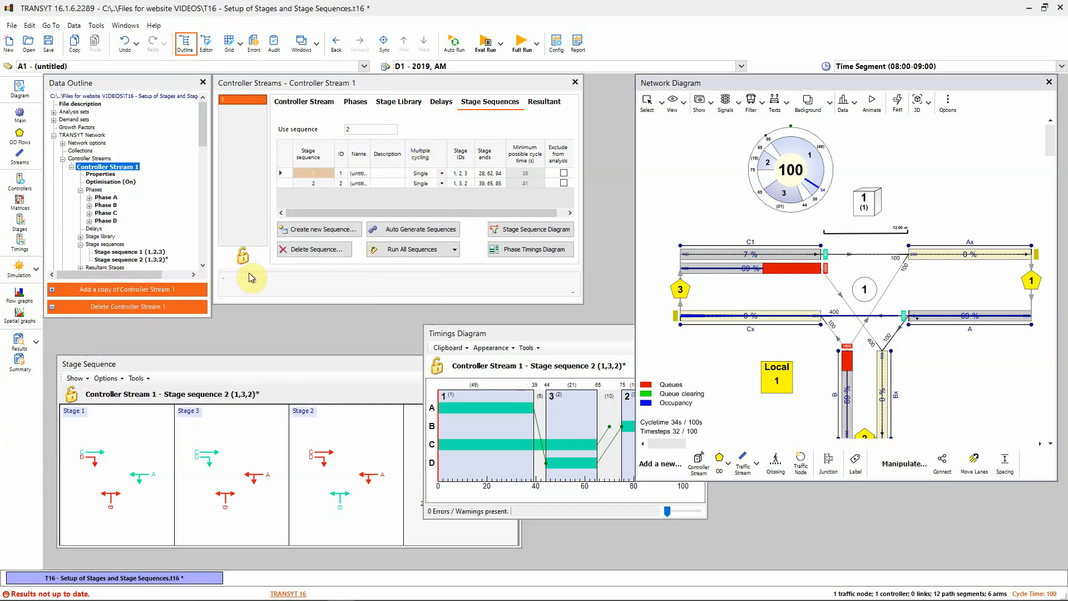
- Delete Stage sequence 2 (1,3,2) from the stage sequences of Controller Stream 1
click(285, 182)
right_click(285, 182)
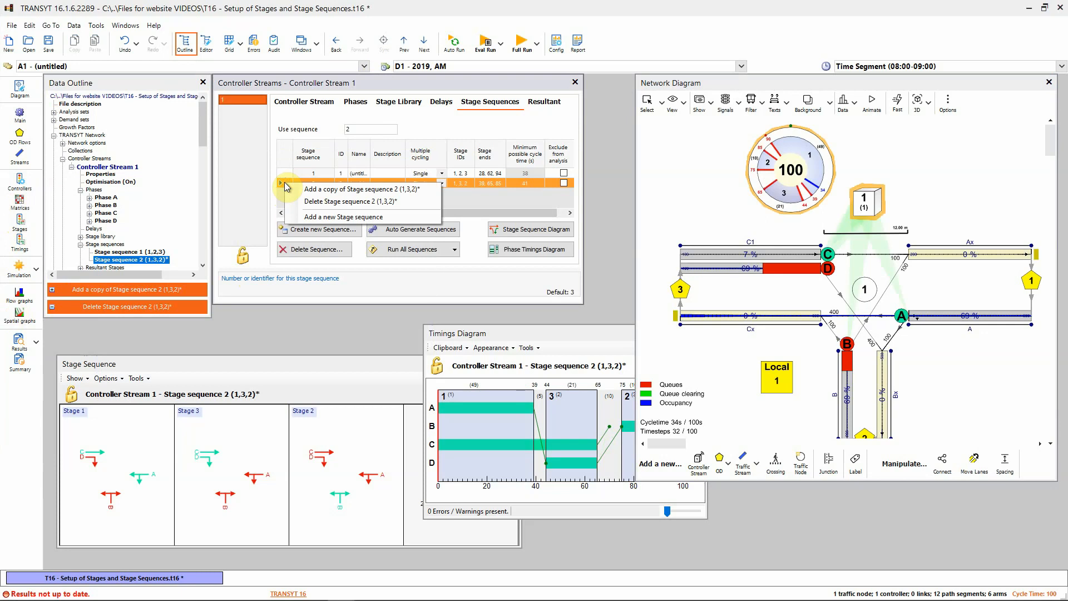
click(310, 201)
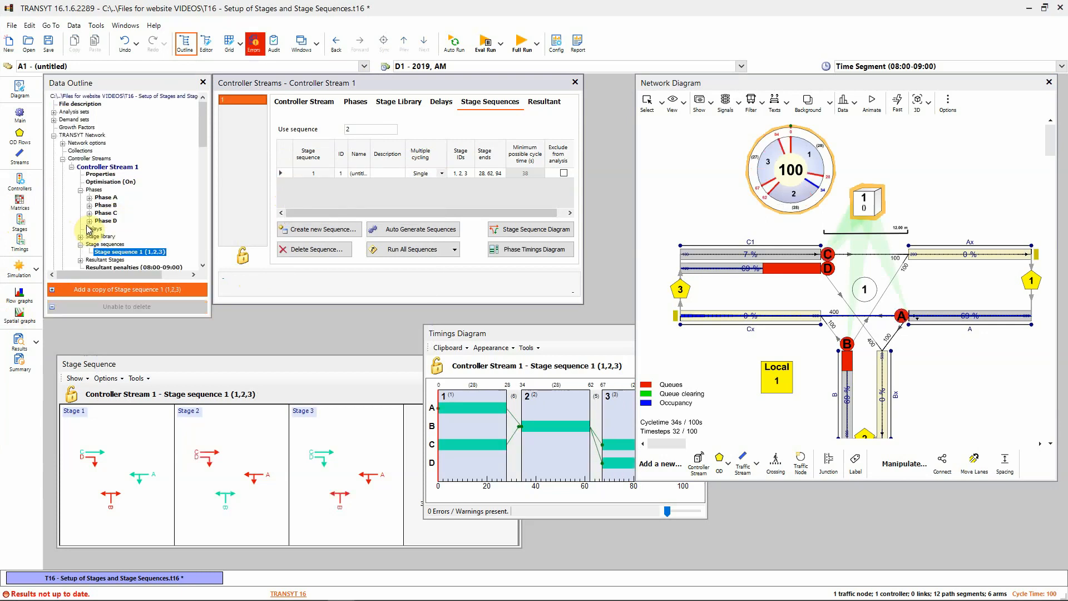
- Delete library stages 3, 2 and 1 from Controller Stream 1 and move the Timings Diagram clear of the Stage Library window
click(105, 222)
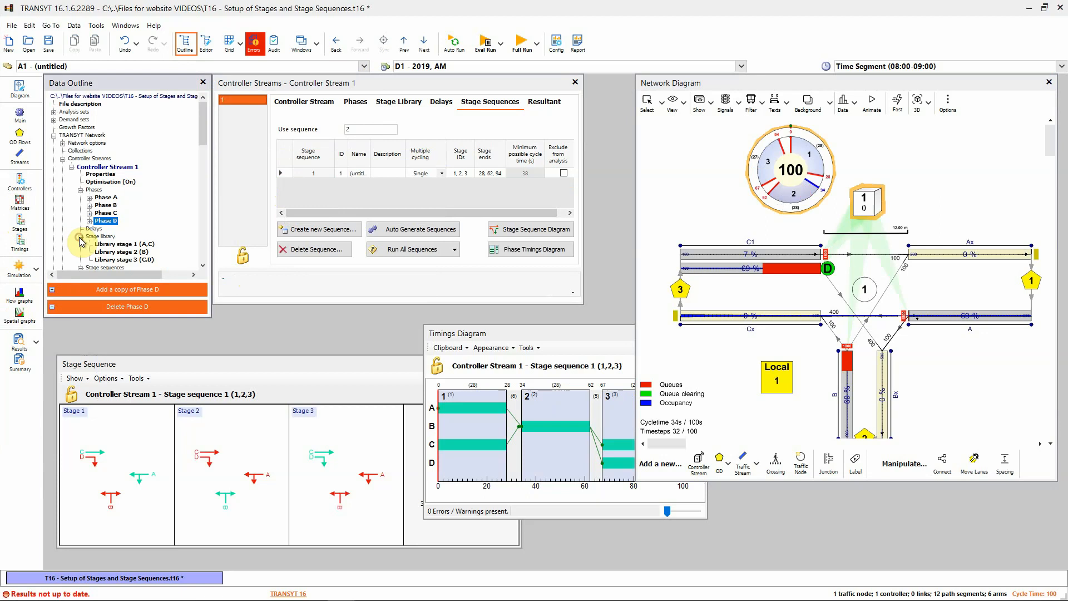
click(81, 236)
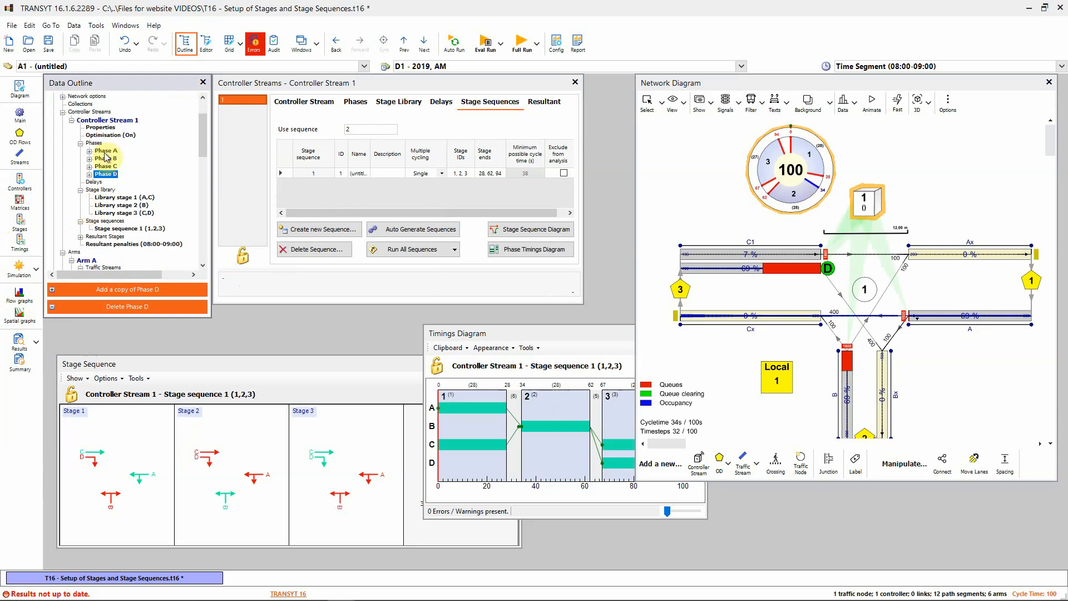
click(105, 151)
click(106, 159)
click(107, 167)
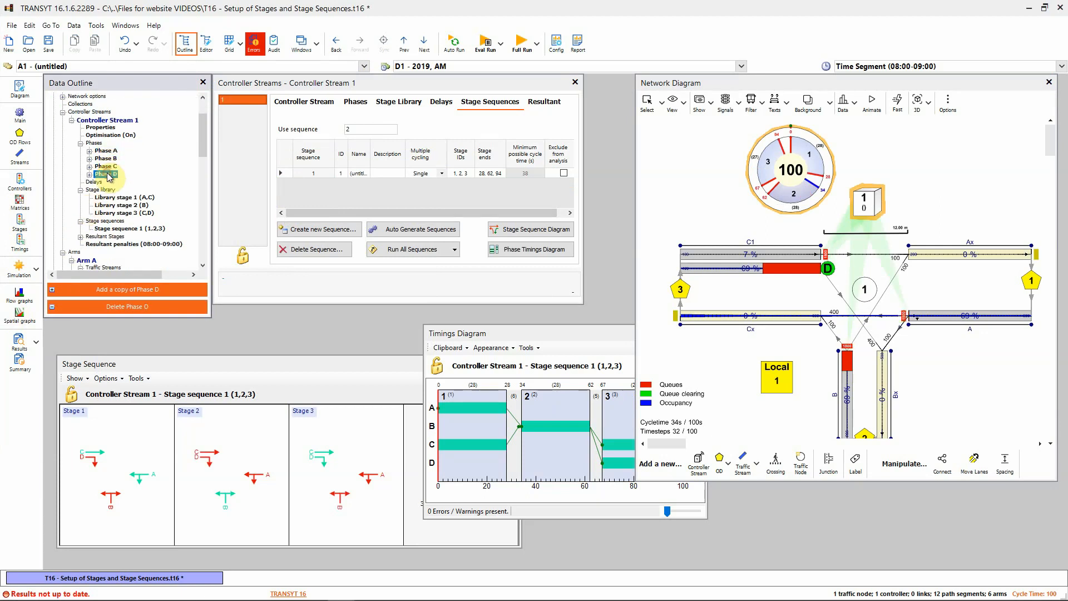
click(123, 214)
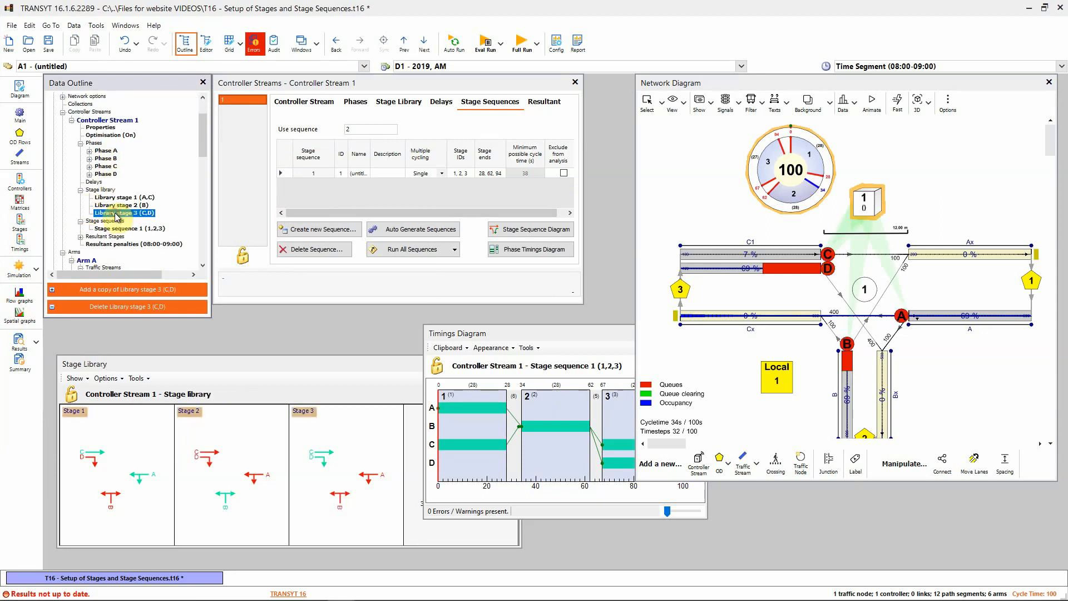
click(114, 313)
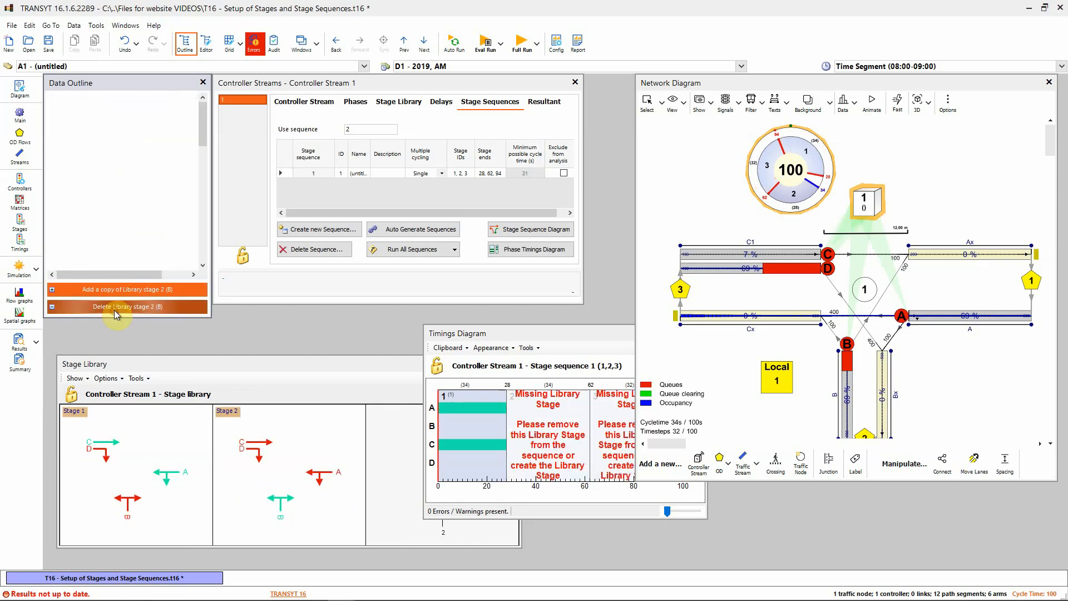
click(114, 310)
click(117, 301)
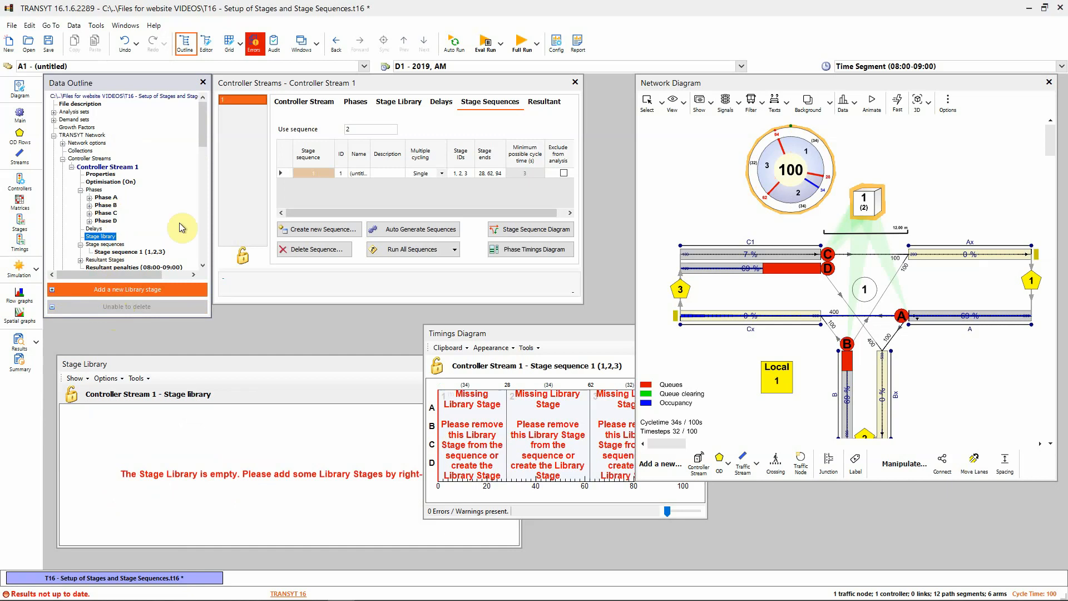
drag(482, 338, 597, 365)
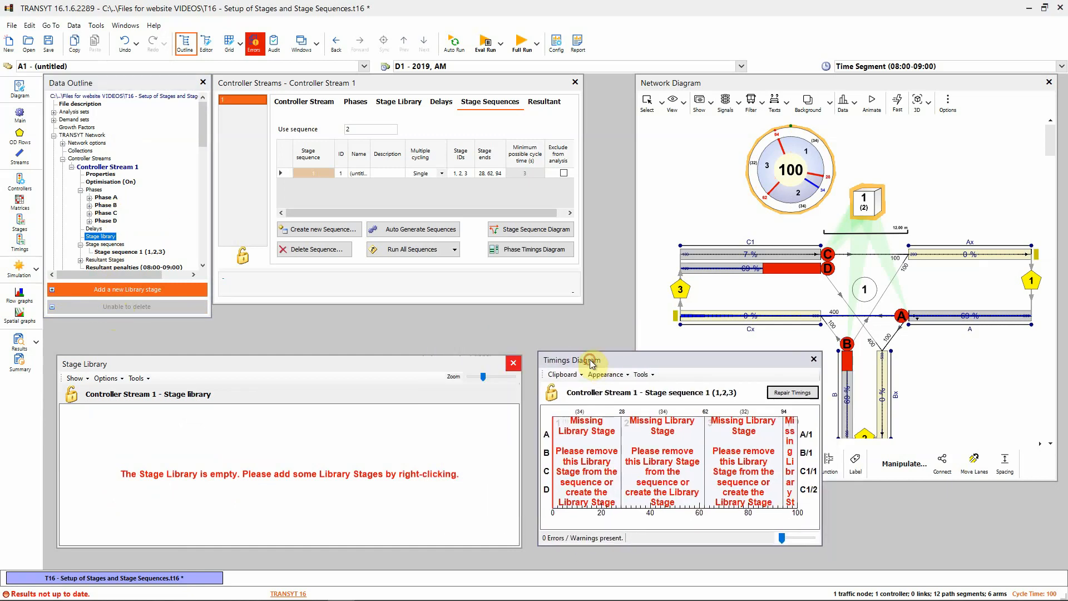
- Generate the optimal stage sequence for Controller Stream 1 from the Phase Optimisation settings
drag(137, 369, 139, 365)
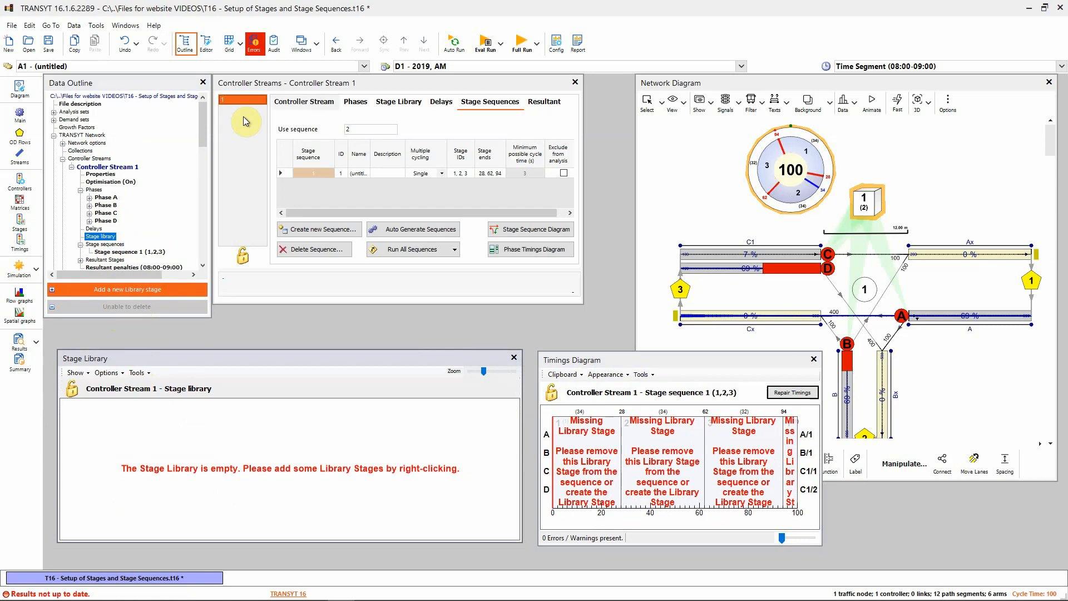
click(310, 106)
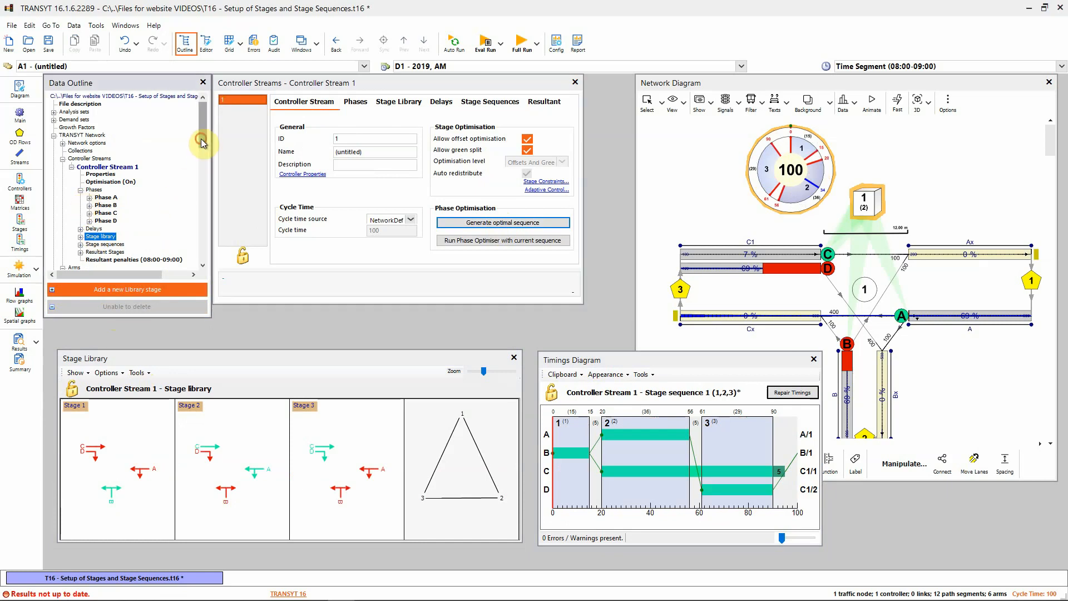
- Expand the stage sequences and stage library in the Data Outline and inspect library stages 1 to 3 and Stage sequence 1 (1,2,3)
drag(200, 138, 203, 153)
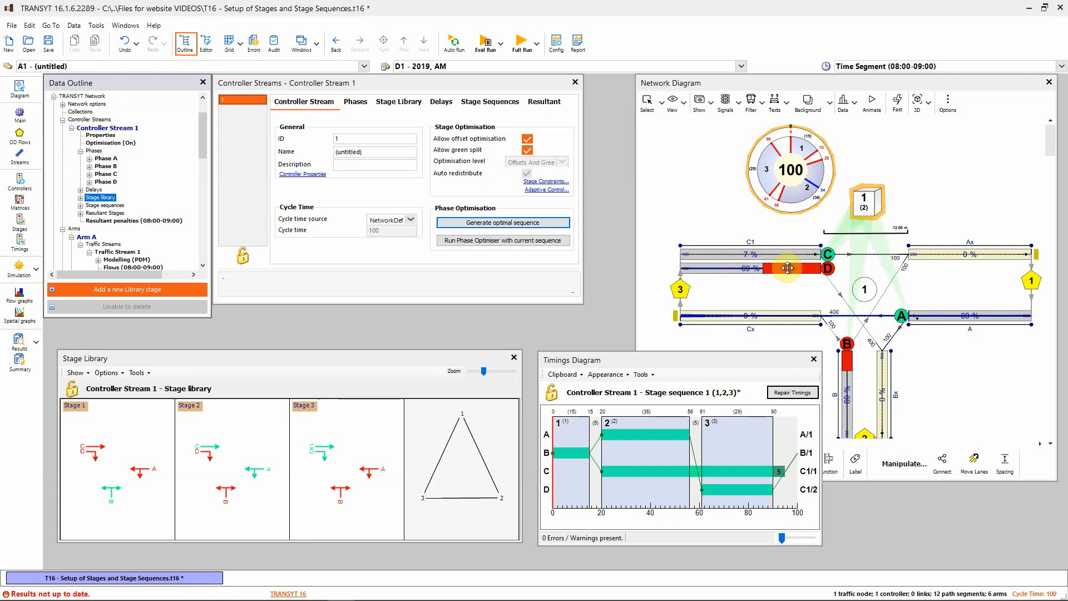
click(81, 206)
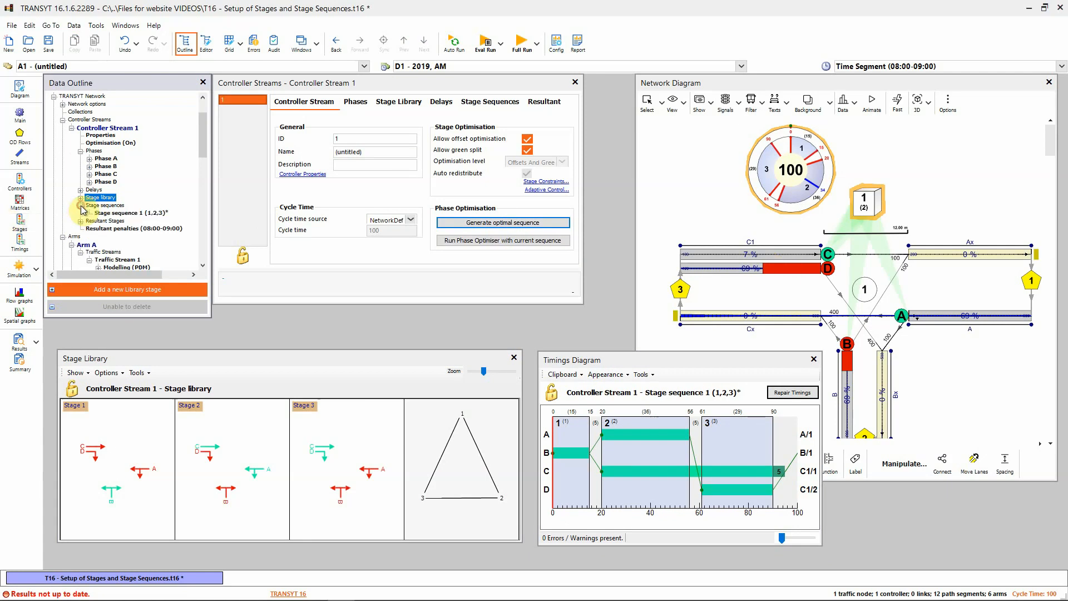
click(80, 198)
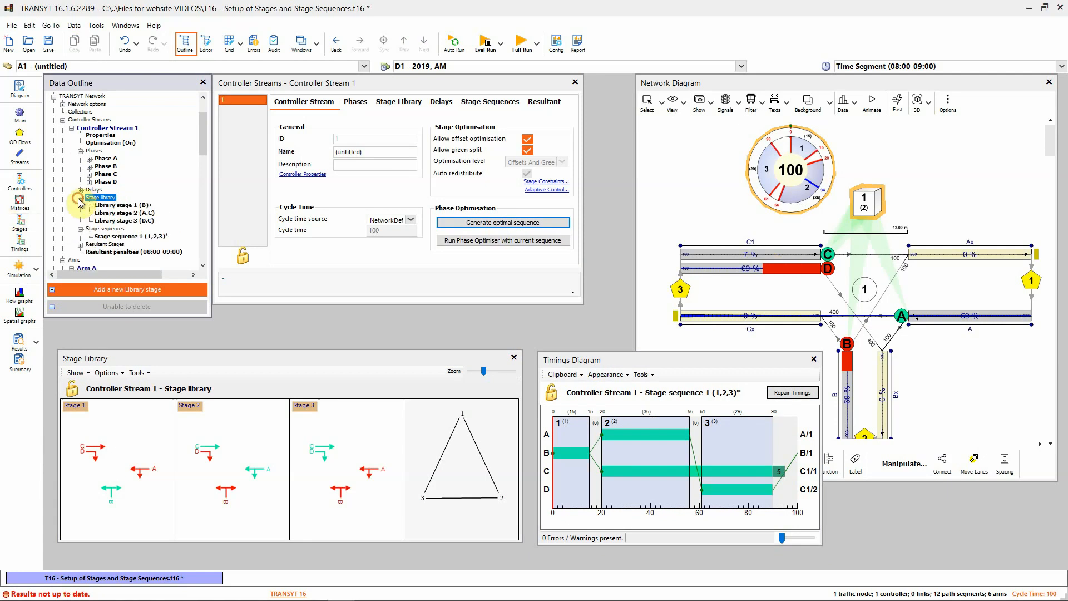
click(119, 205)
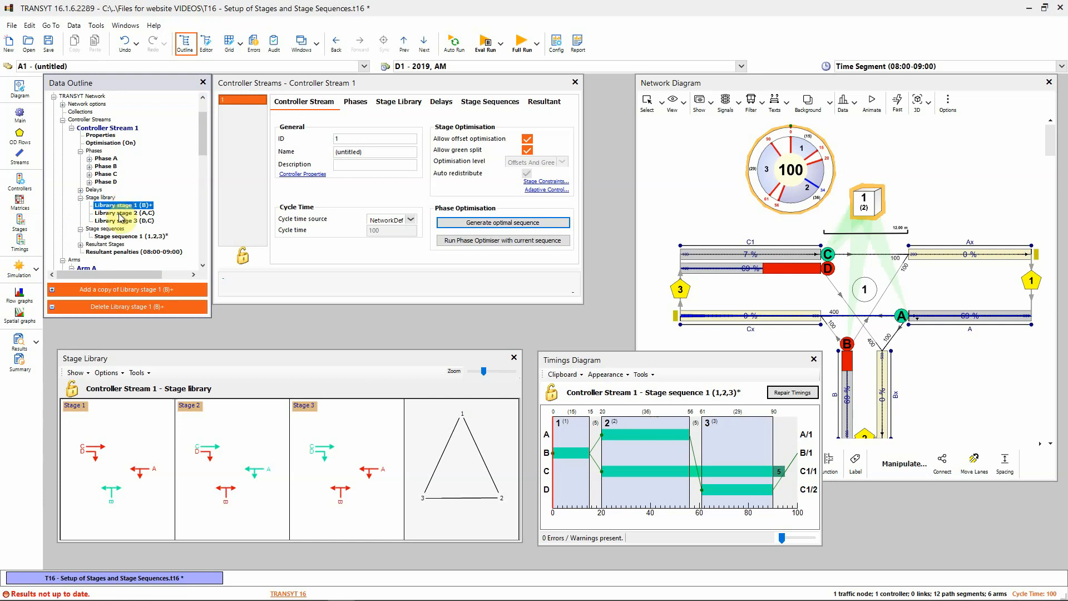
click(118, 213)
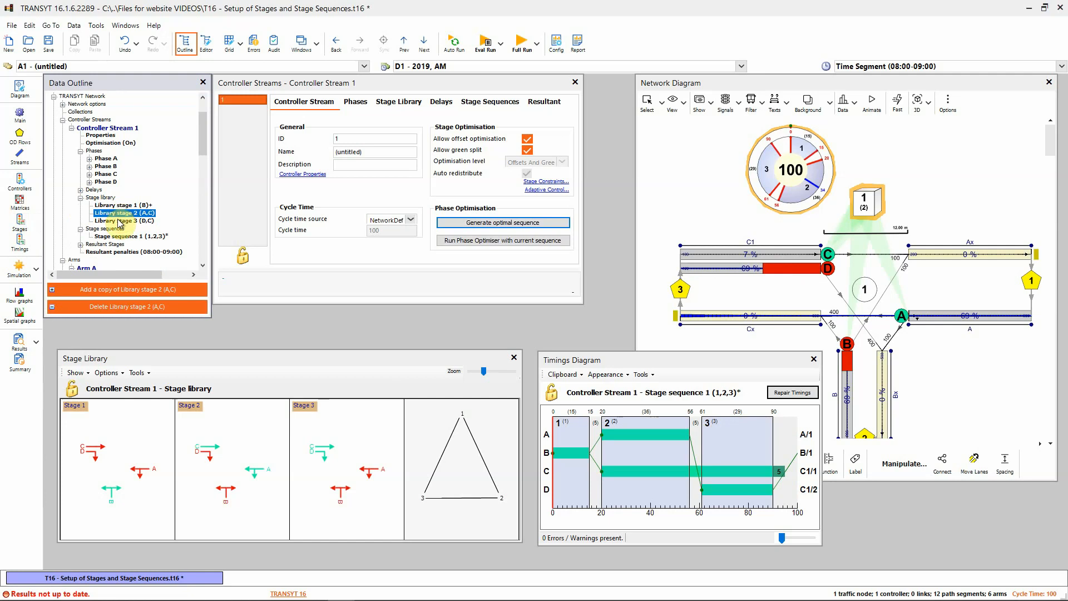
click(118, 220)
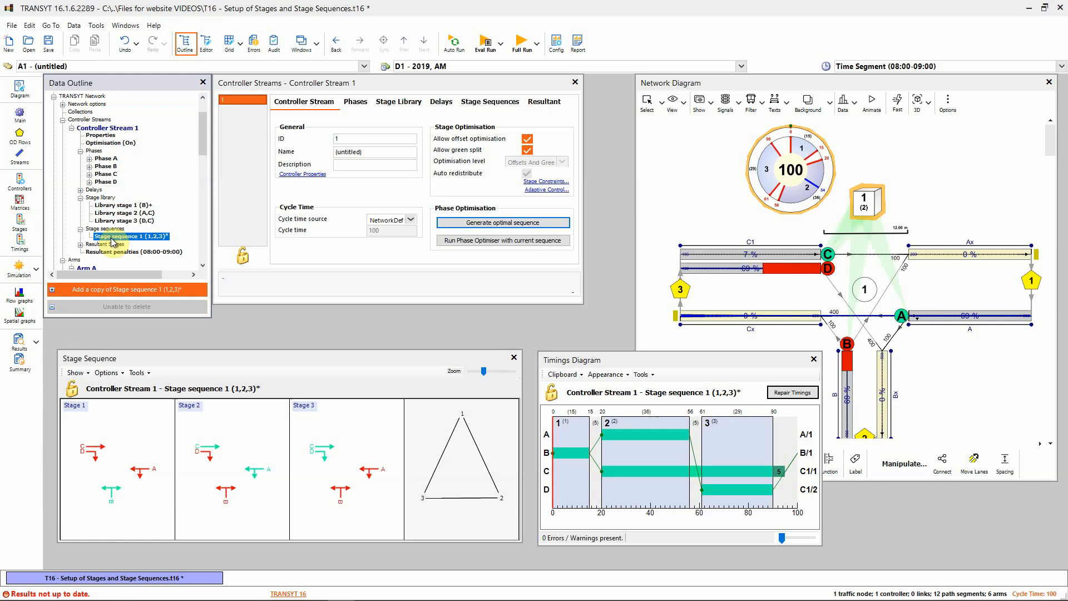
- Inspect the phase C losing delay for the stage 3 to 1 change and shift the Timings Diagram to bring that interstage into view
click(81, 190)
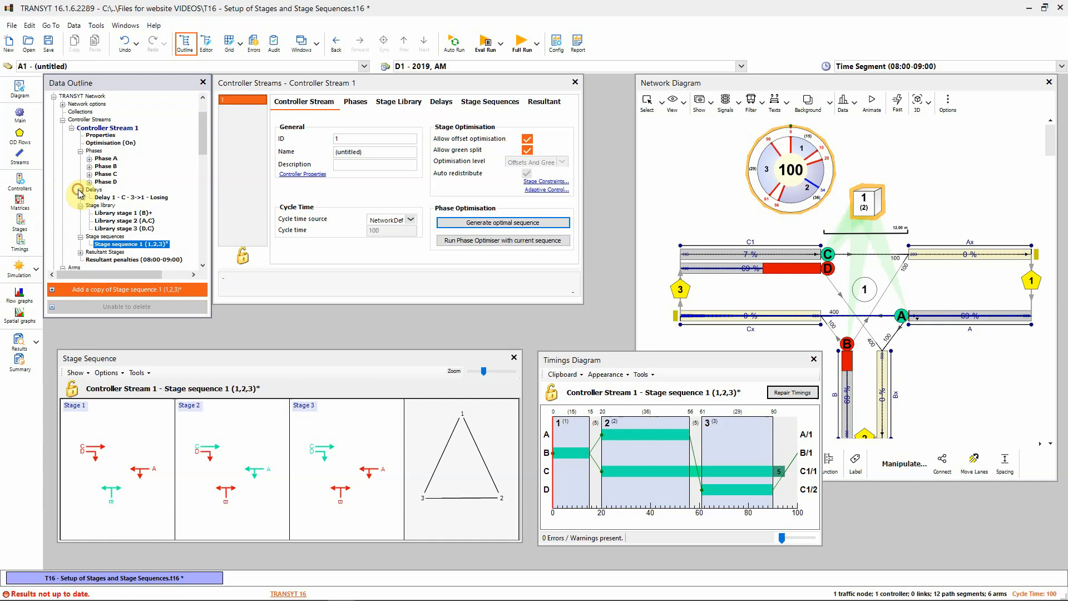
click(107, 198)
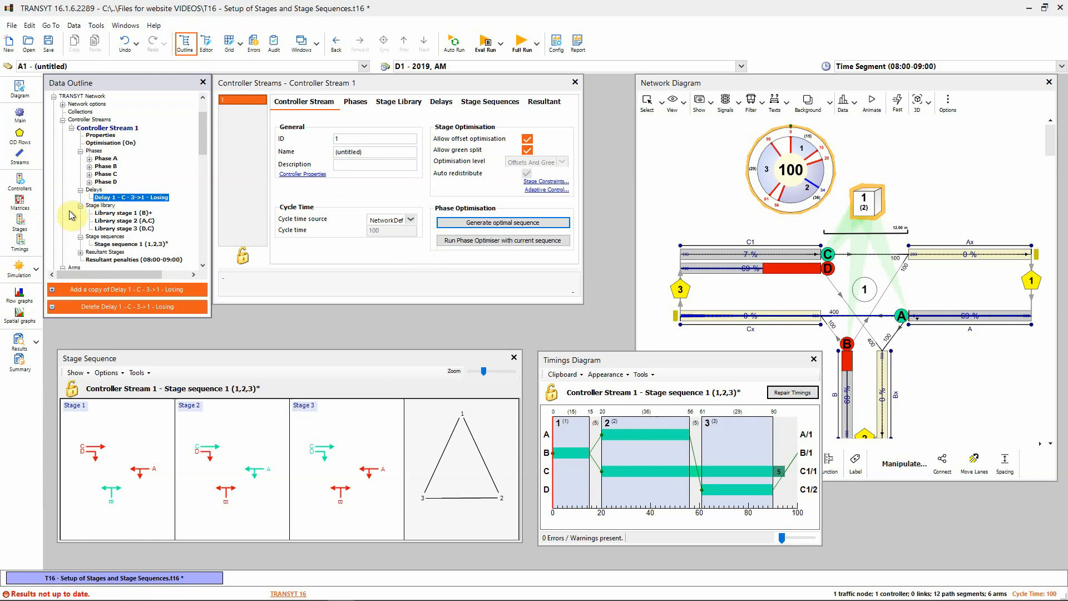
mouse_move(782, 538)
mouse_down()
mouse_move(772, 539)
mouse_move(800, 539)
mouse_up()
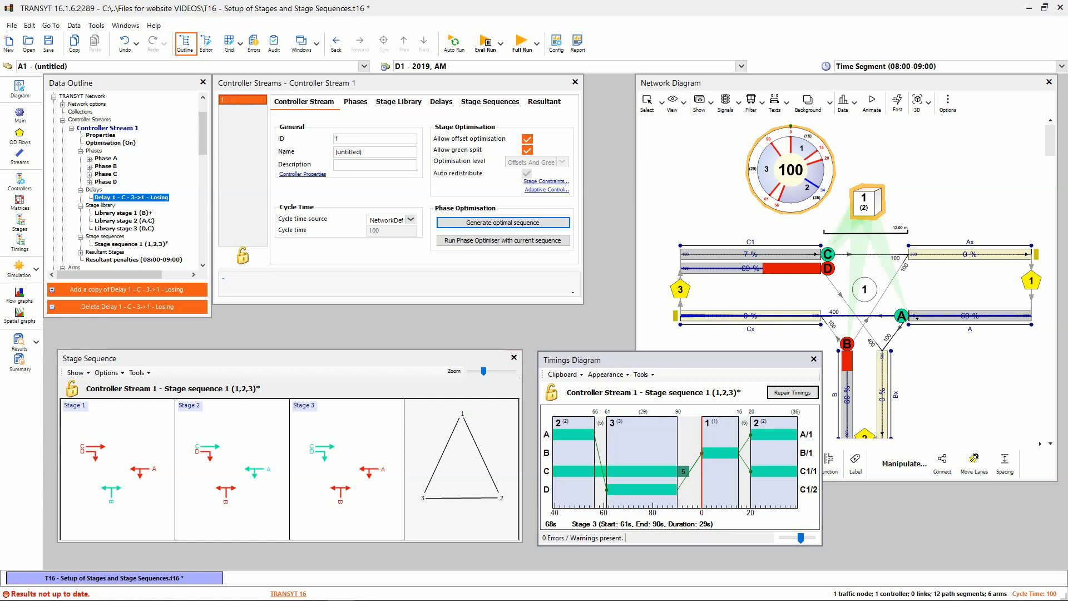
click(356, 83)
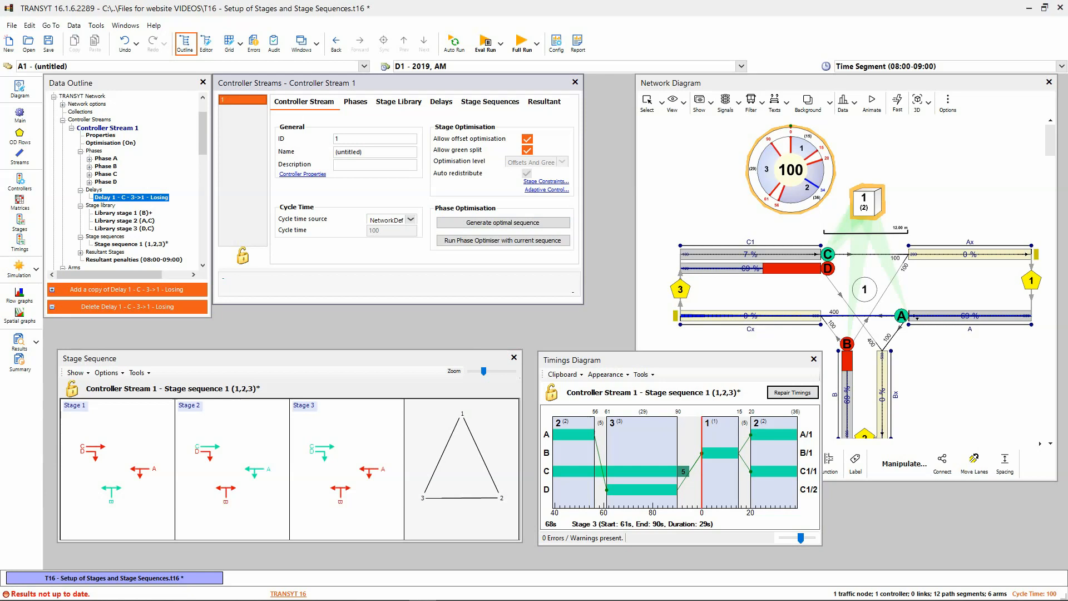
- Auto-generate the stage sequences for Controller Stream 1 from its library stages
click(488, 104)
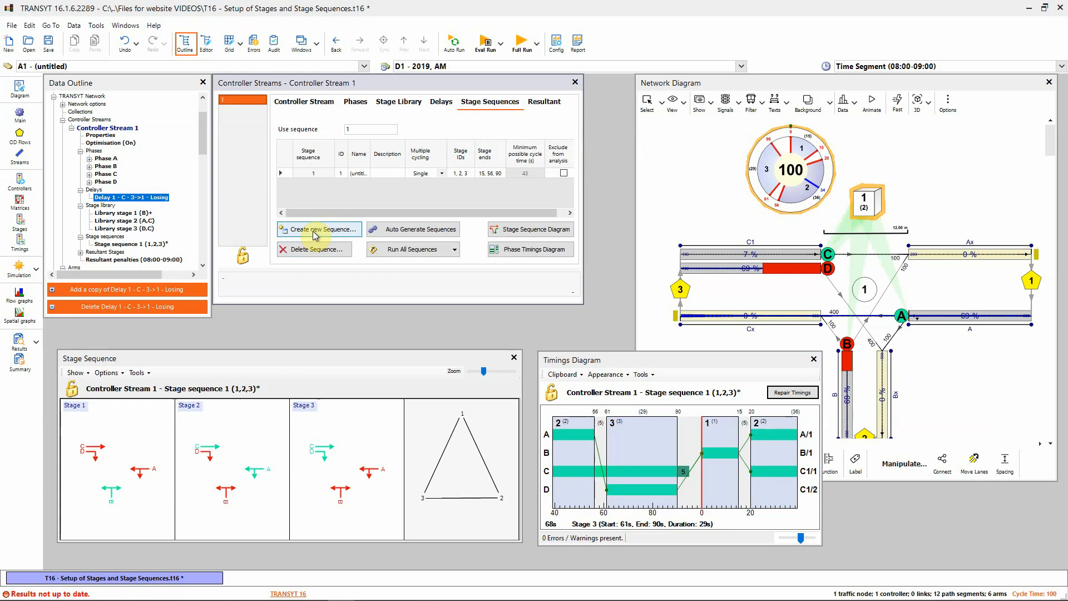
click(403, 232)
click(568, 343)
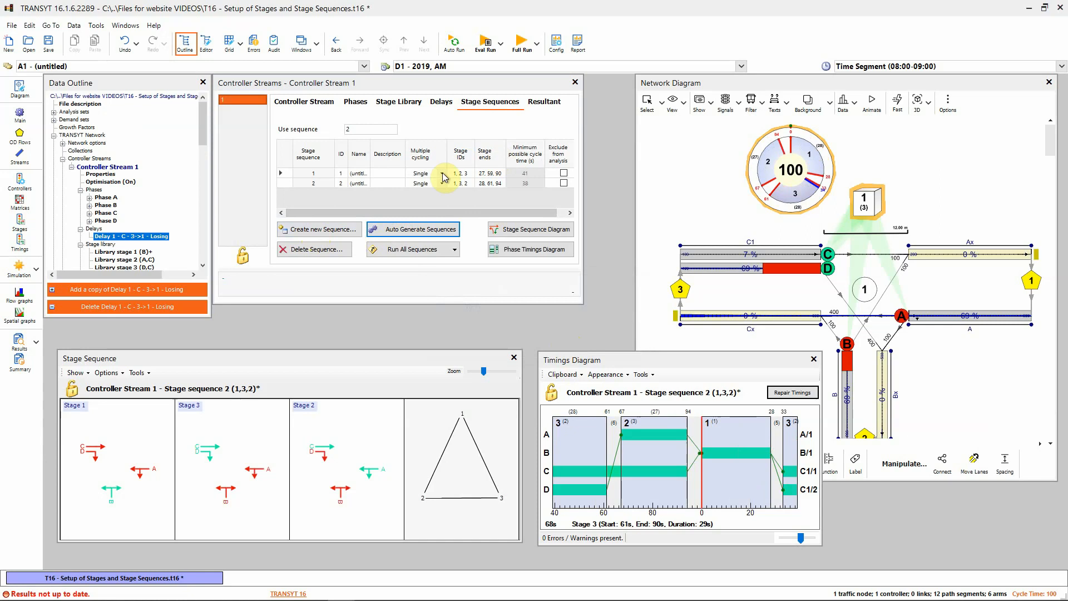
- Execute an Optimisation Run on all stage sequences, move the results window clear of the sequence table, and select the 1,3,2 result
click(410, 251)
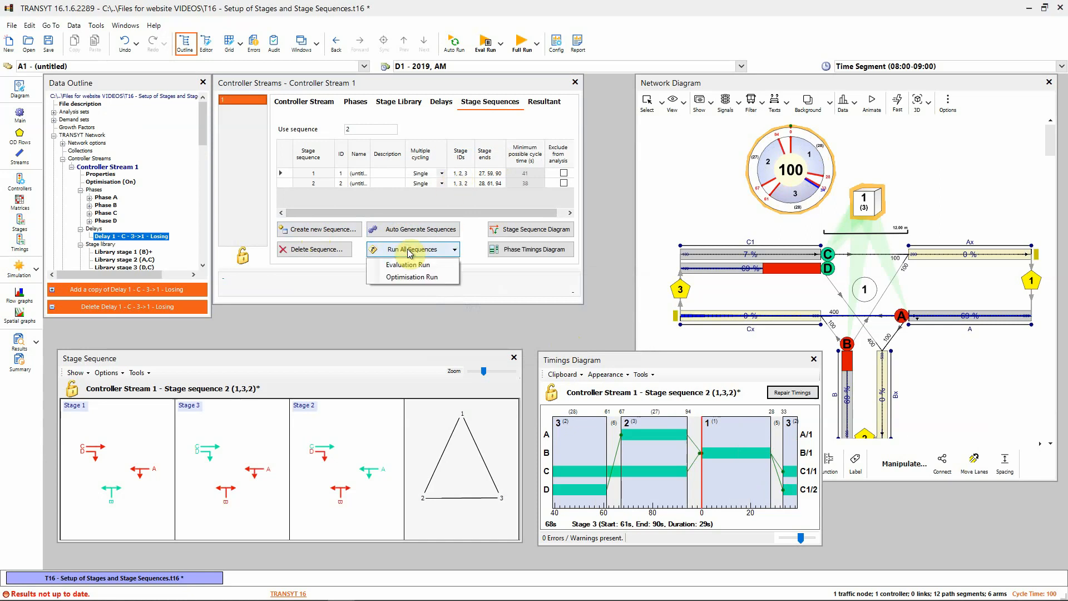
click(412, 277)
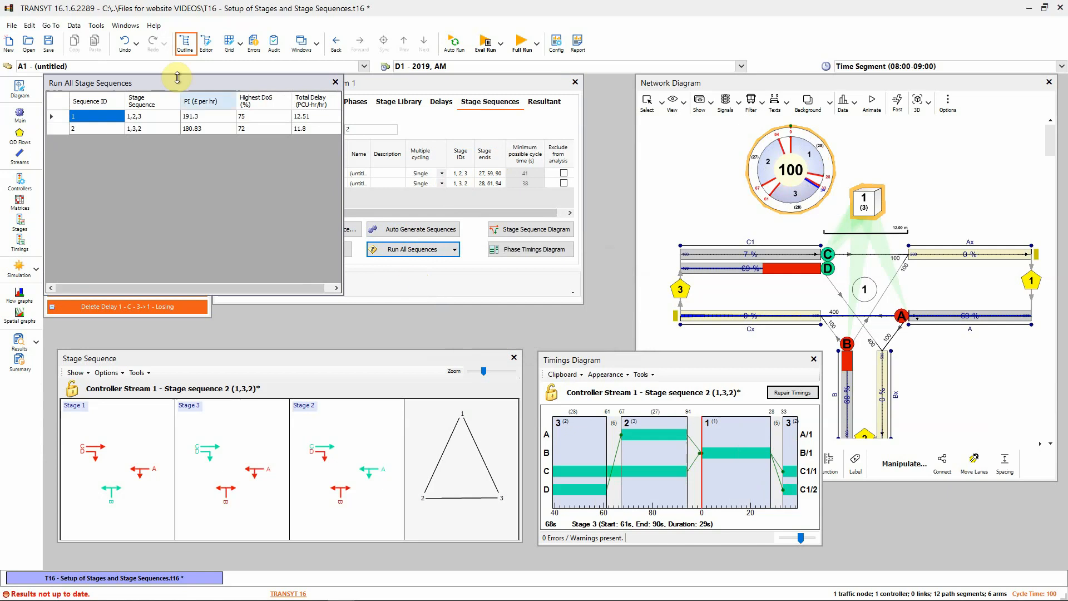
drag(168, 82, 335, 293)
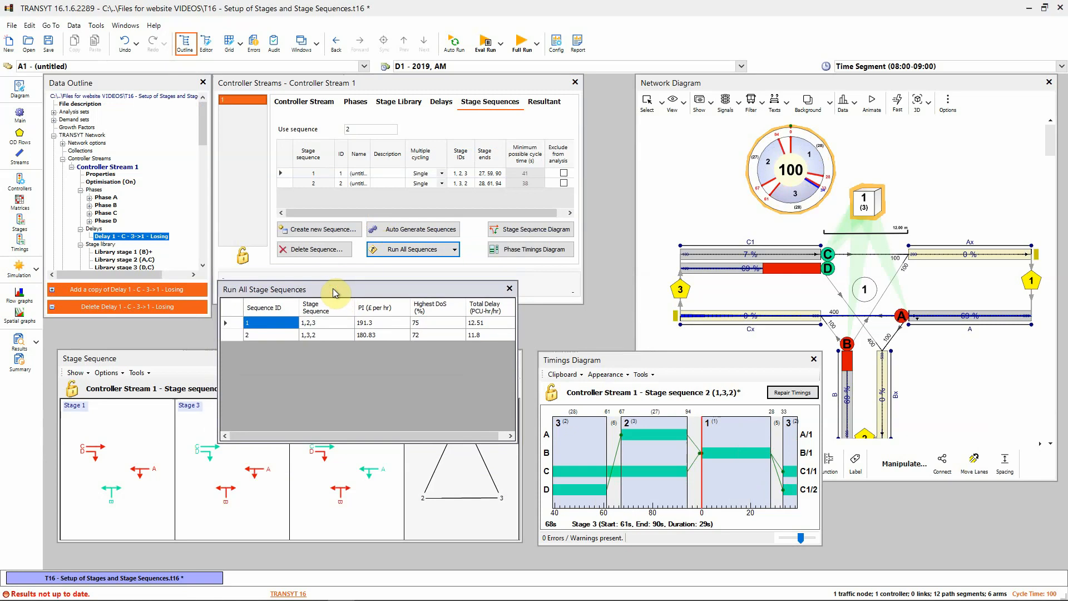
click(320, 325)
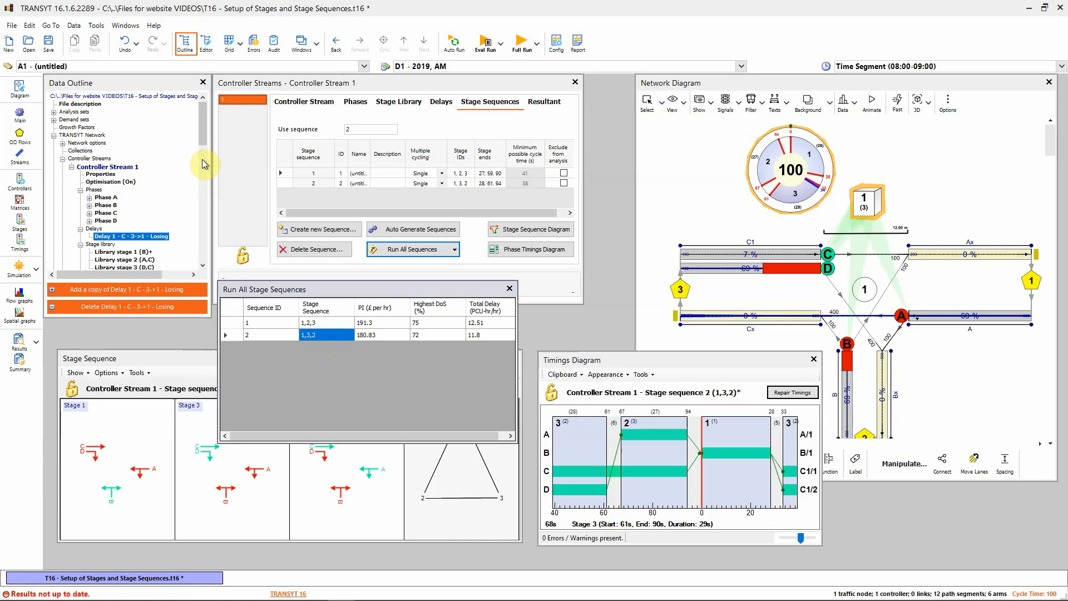
- Expand the stage sequences of Controller Stream 1 in the Data Outline and move the Run All Stage Sequences results clear of the sequence controls
scroll(203, 145, down, 2)
scroll(204, 146, down, 1)
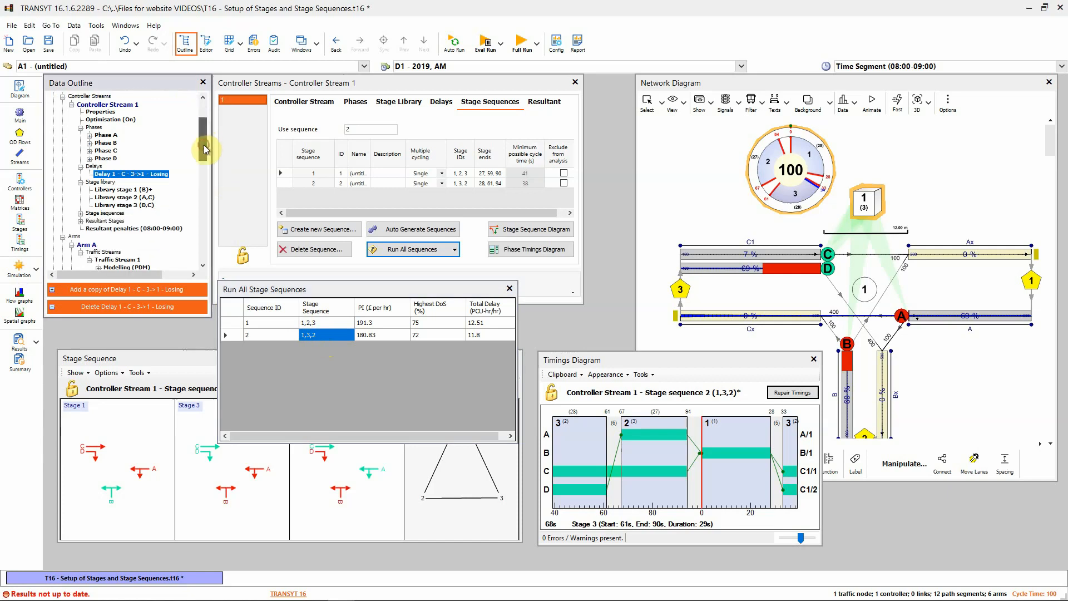
click(81, 213)
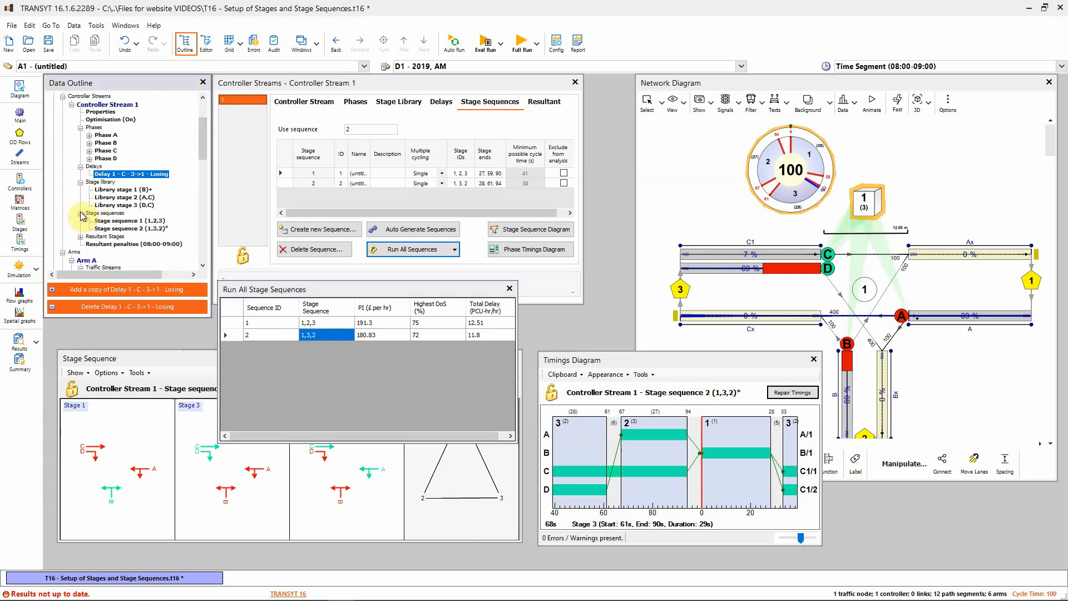
drag(320, 290, 306, 324)
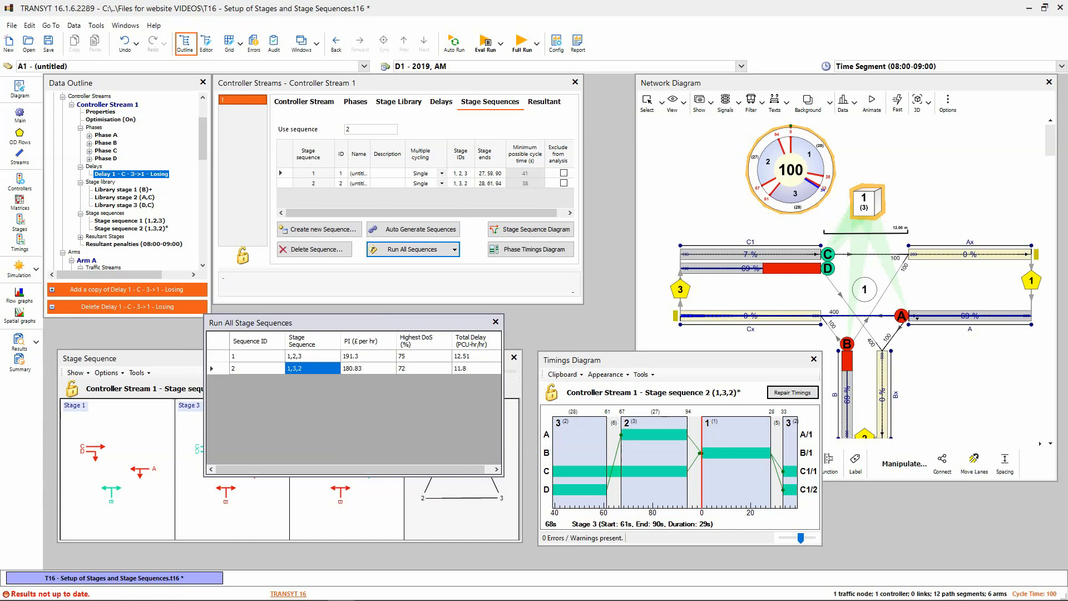
- Widen the Controller Streams window and examine the Resultant Stages and Resultant Green Periods of Controller Stream 1
click(545, 103)
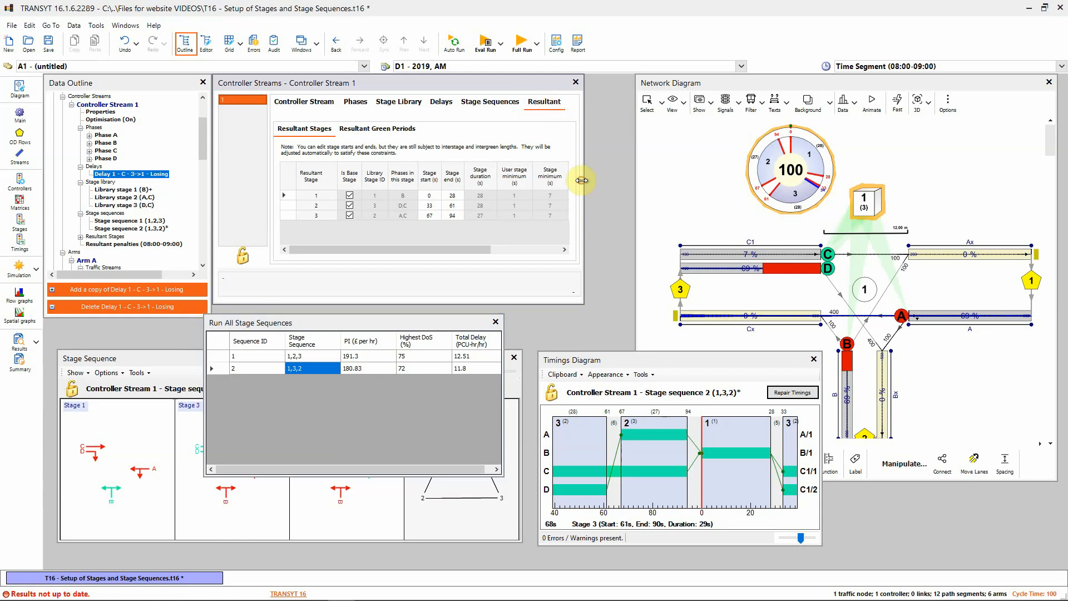
drag(582, 181, 768, 181)
click(406, 131)
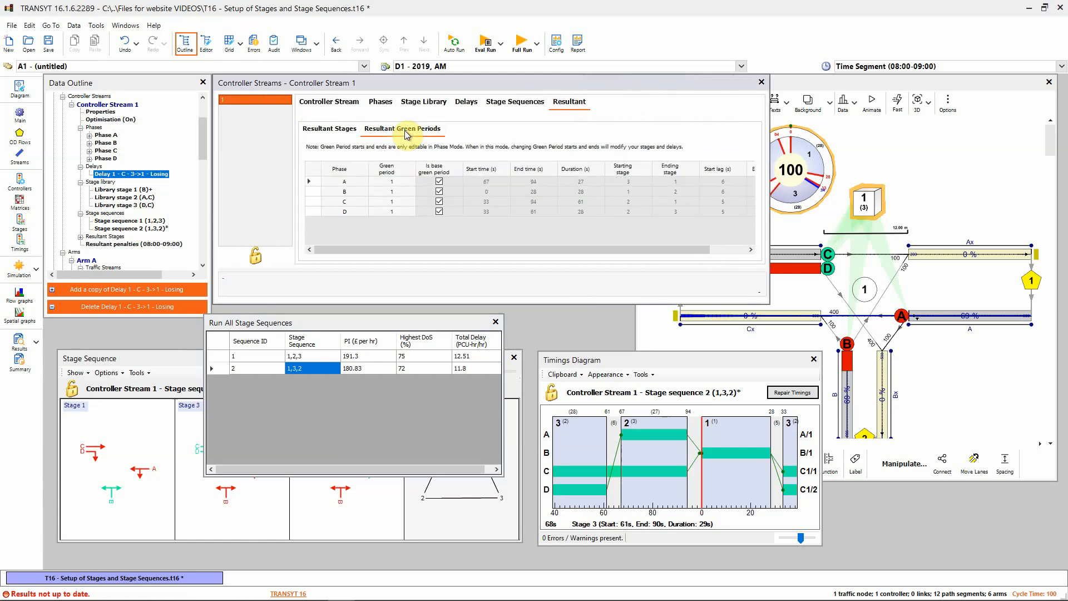
click(317, 129)
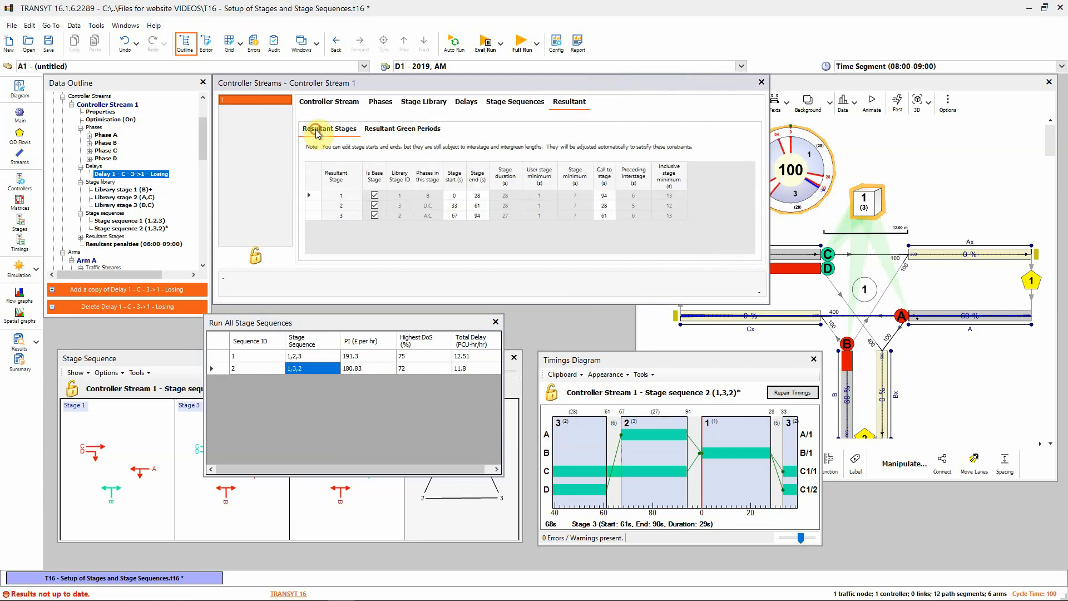
click(405, 132)
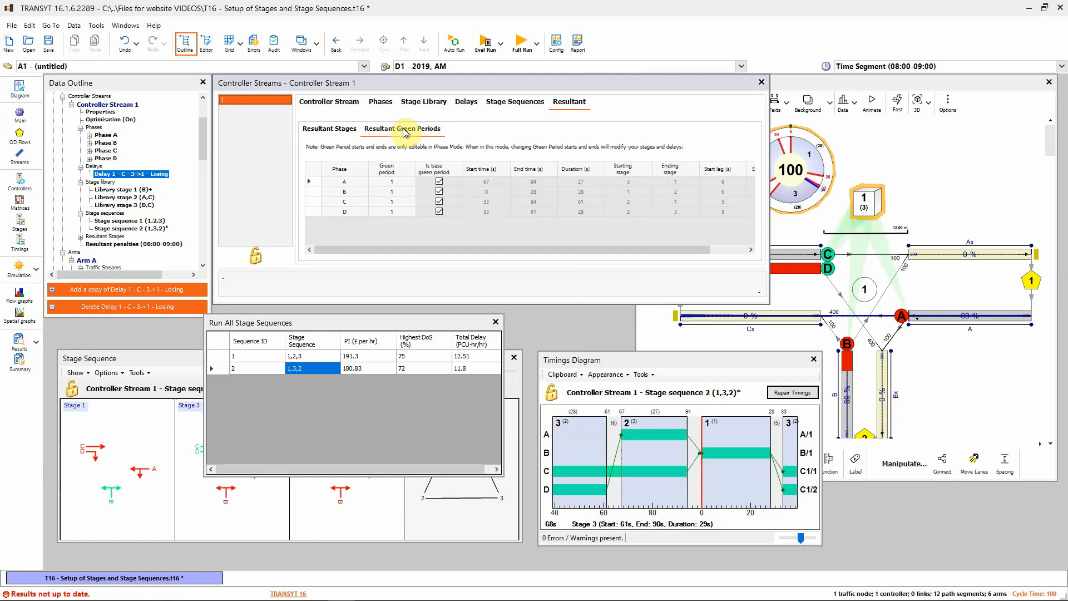